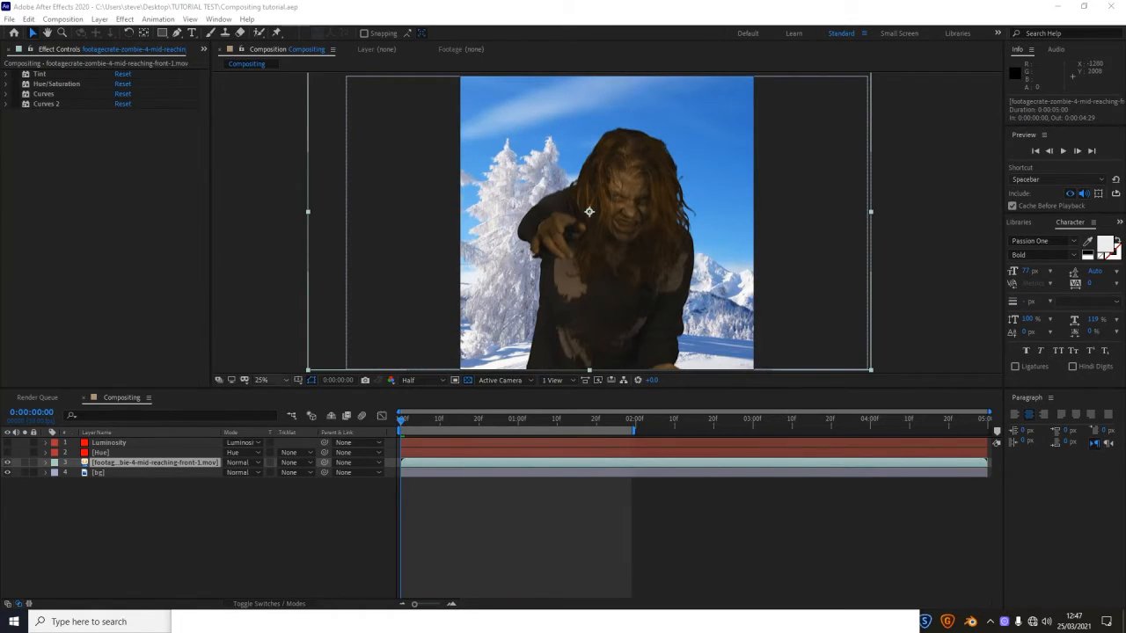
# Step: Toggle the visibility of the zombie footage and bg layers to inspect each element of the composite
pyautogui.click(8, 463)
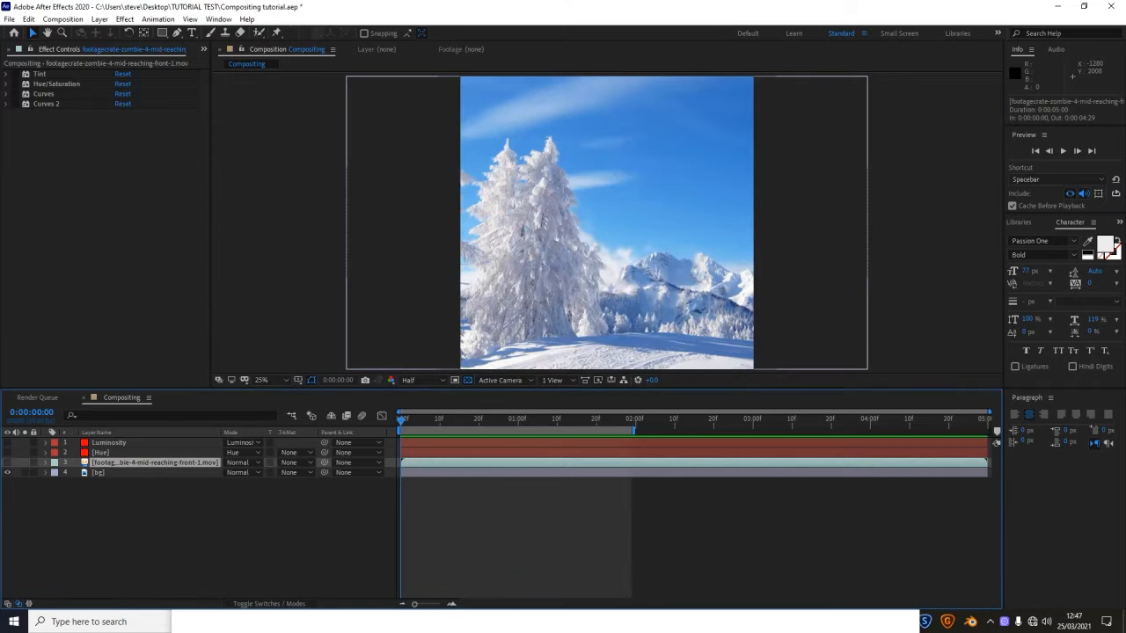
pyautogui.click(8, 472)
pyautogui.click(8, 473)
pyautogui.click(8, 462)
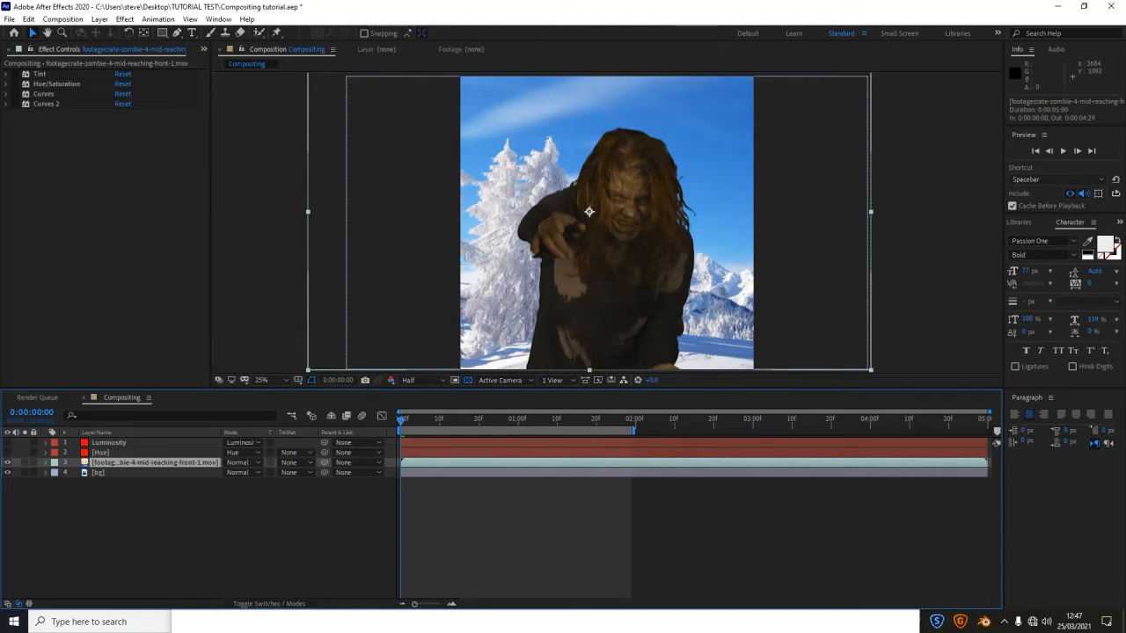
# Step: Play back the composite to review the zombie's motion against the snowy background
pyautogui.press('space')
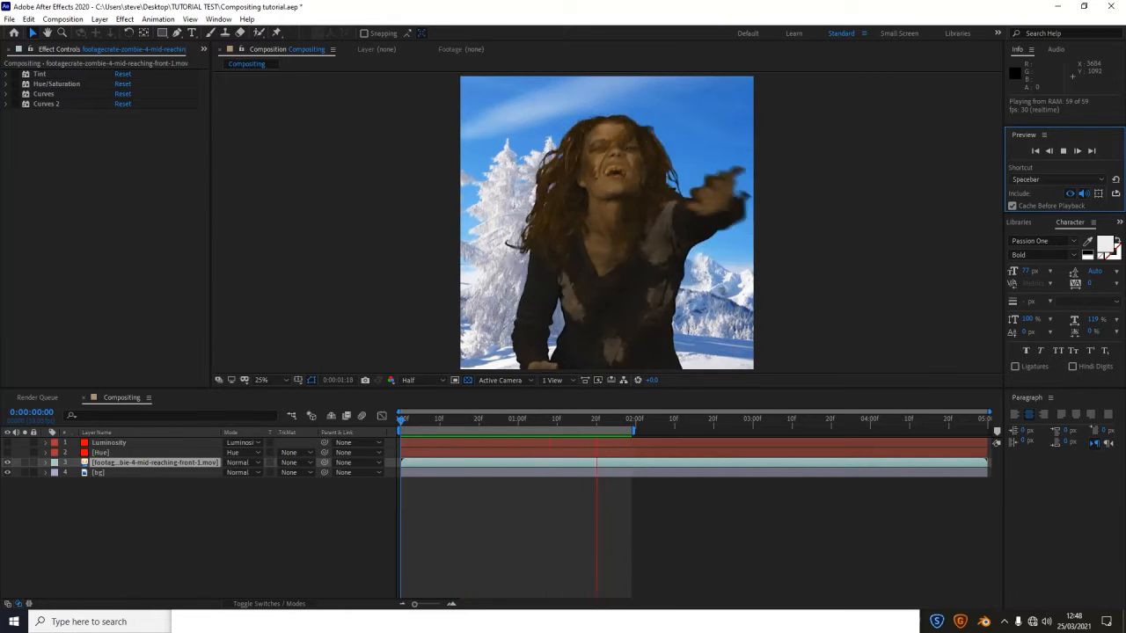
pyautogui.press('space')
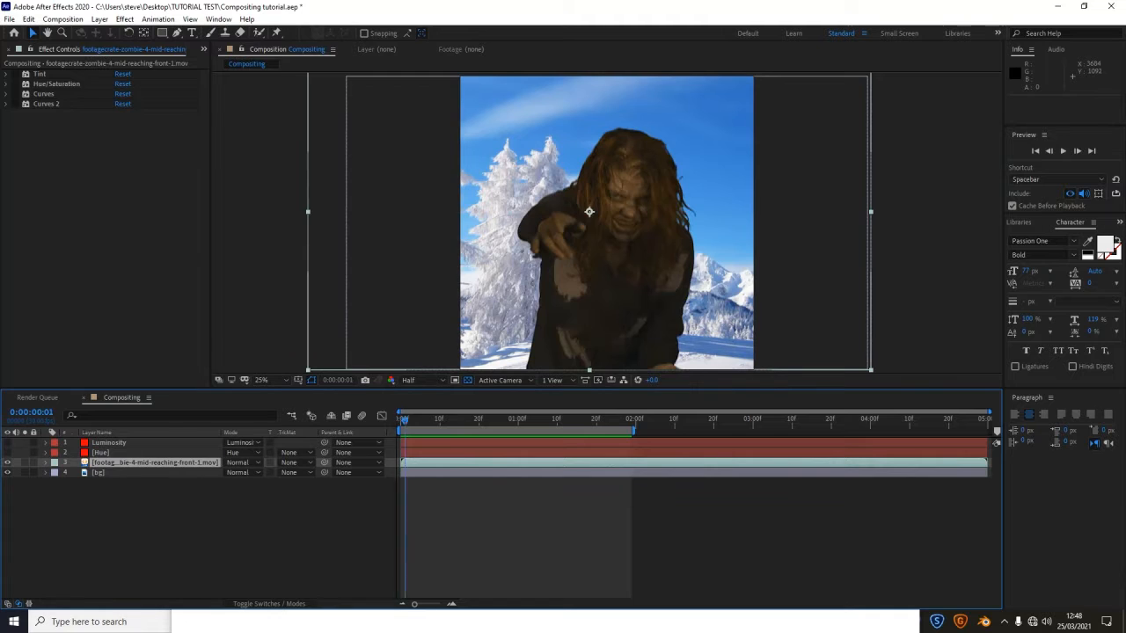
pyautogui.press('space')
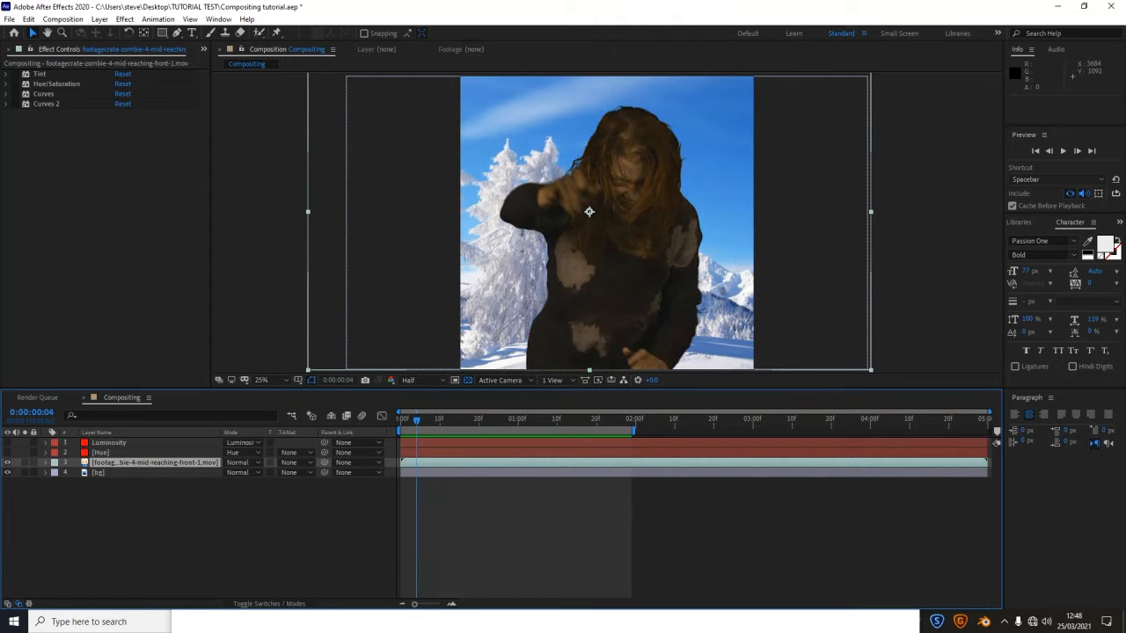
# Step: Turn on the Camera Lens Blur effect on the bg layer
pyautogui.click(98, 472)
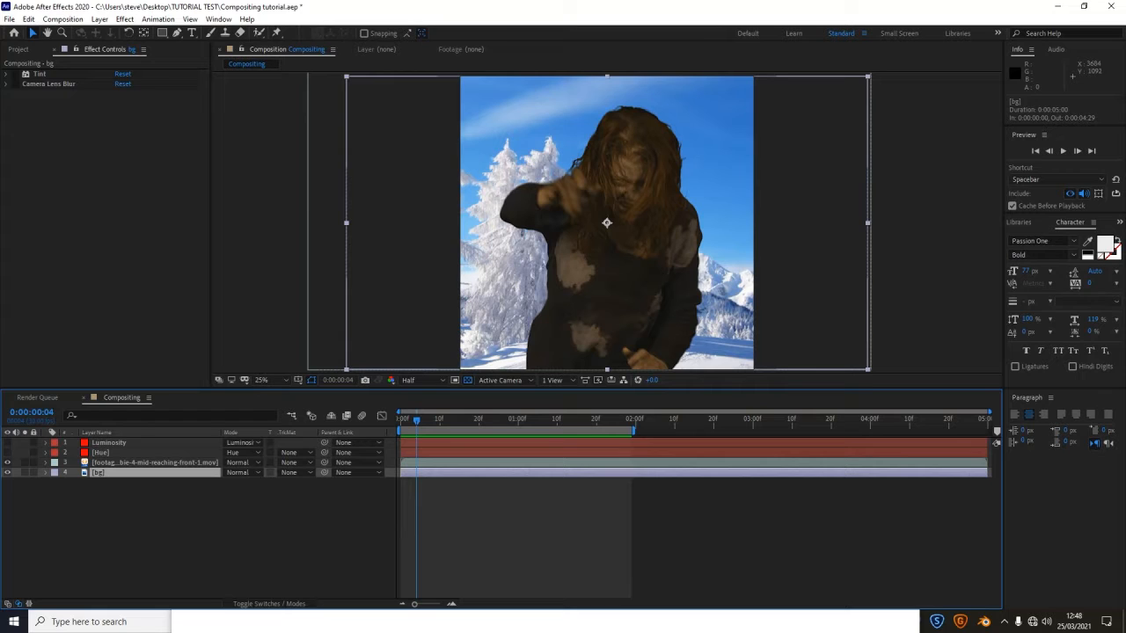
pyautogui.click(15, 85)
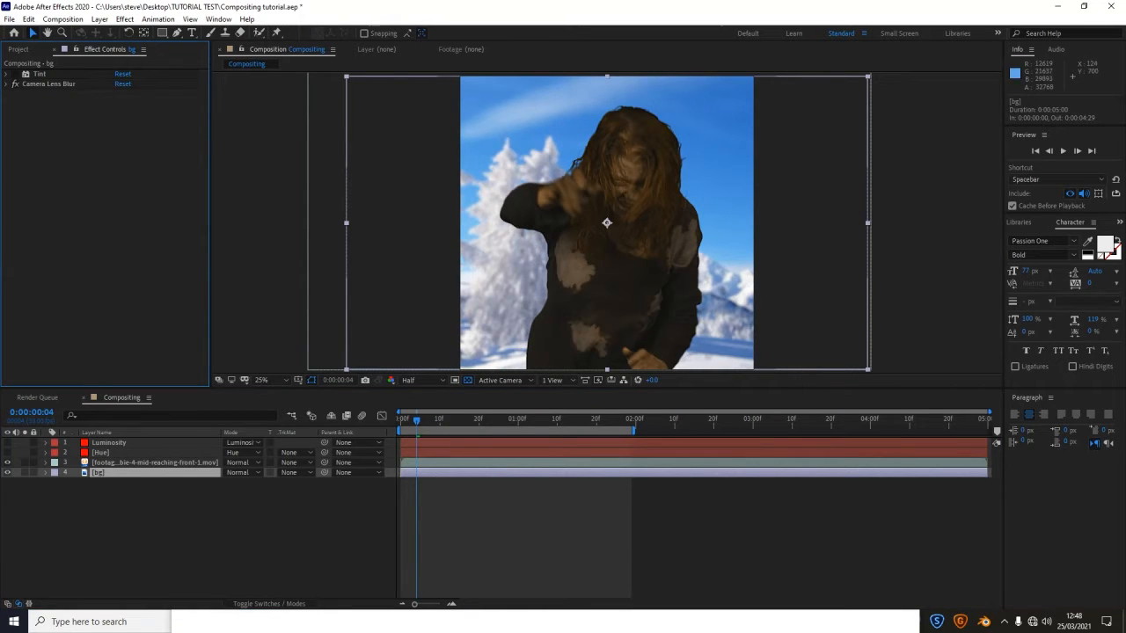
# Step: Turn on the Tint effect on both the bg and zombie footage layers to view the composite in greyscale
pyautogui.click(15, 74)
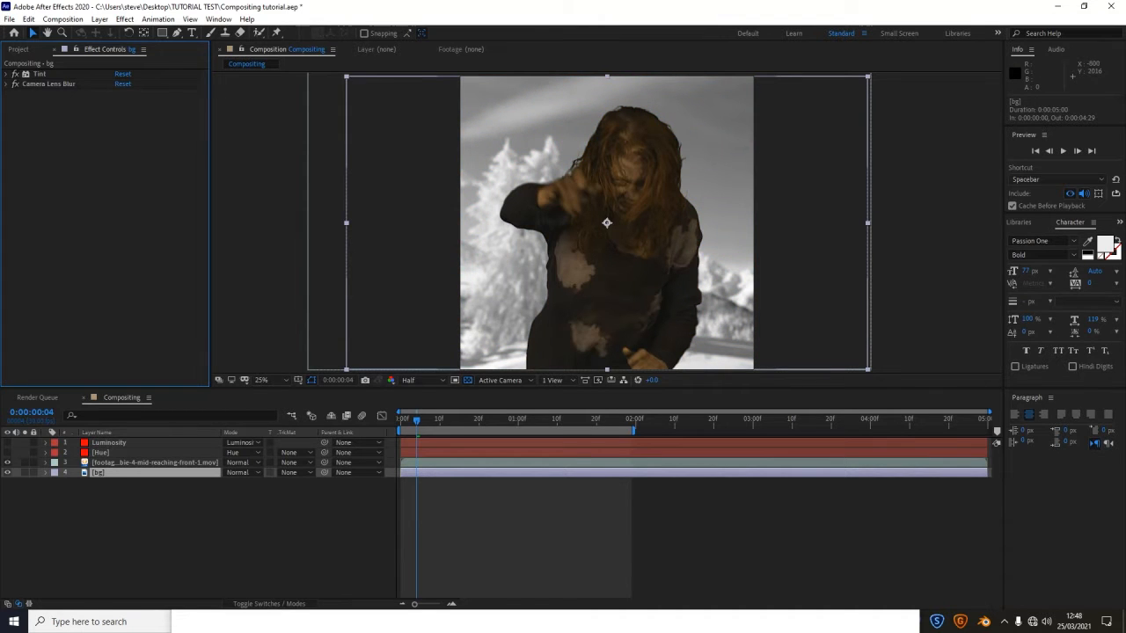
pyautogui.click(154, 463)
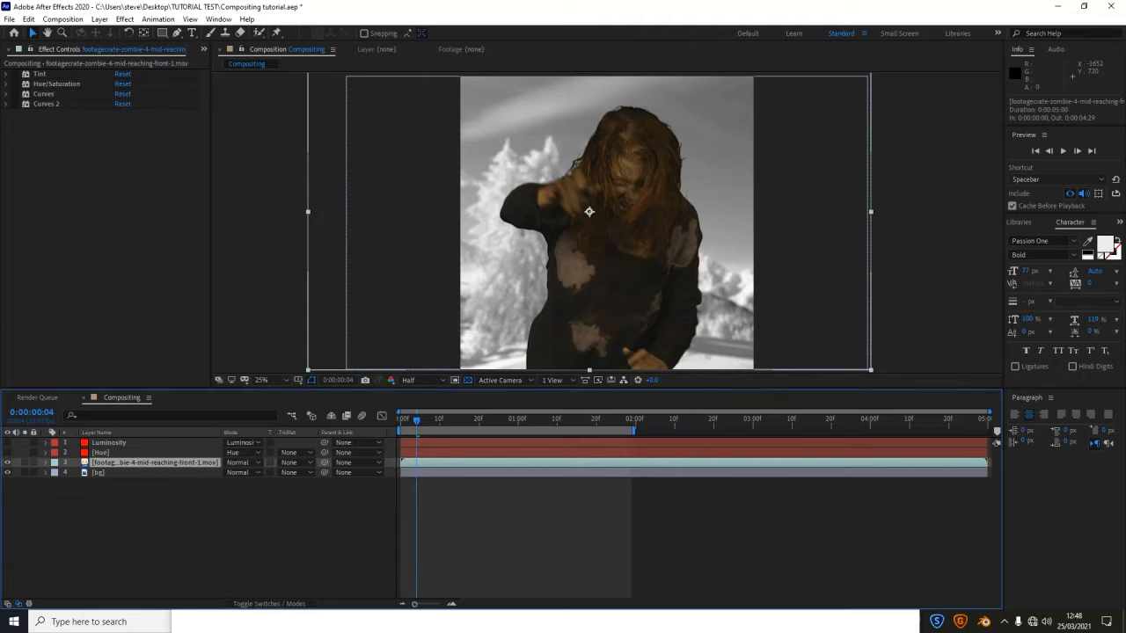
pyautogui.click(14, 74)
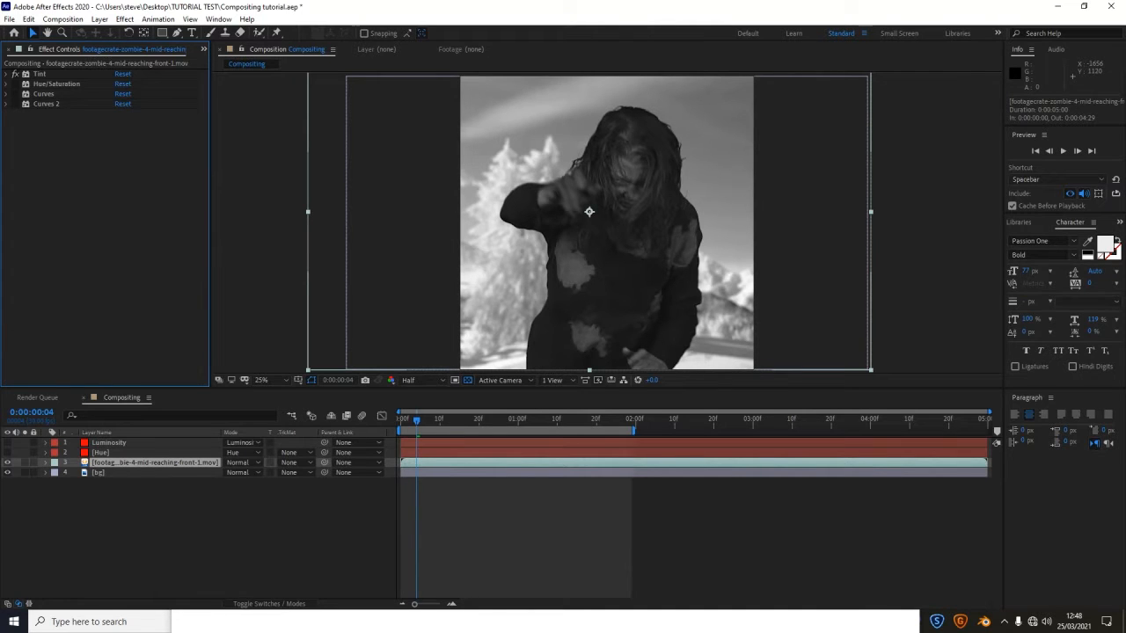
# Step: Enable the first Curves effect on the zombie layer and raise its RGB curve to brighten the shadows and midtones
pyautogui.click(6, 94)
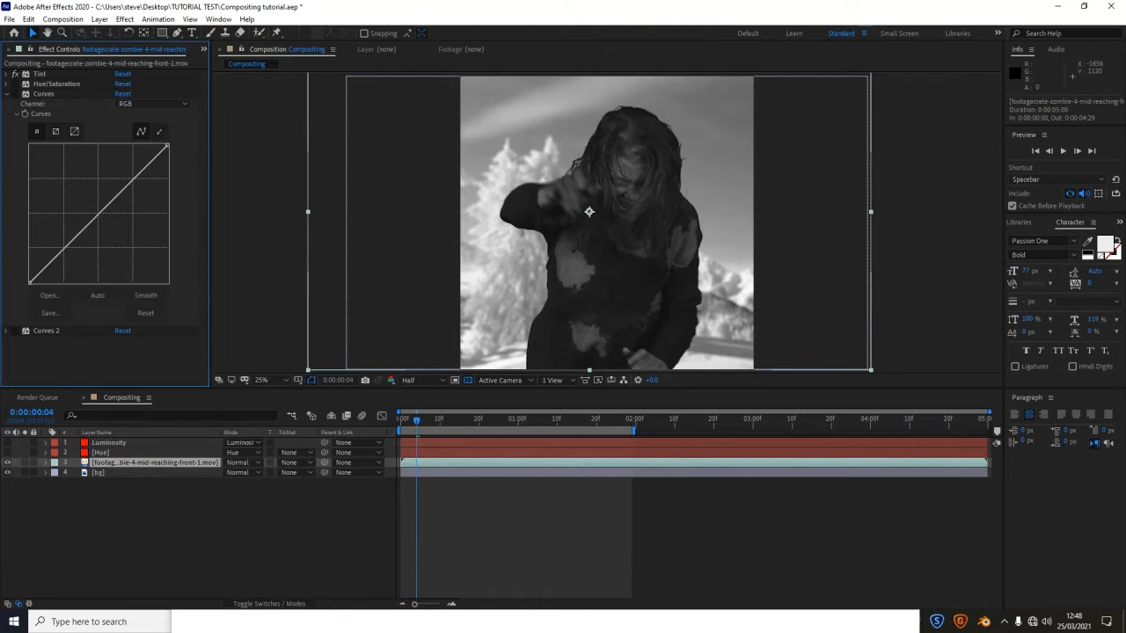
pyautogui.moveTo(97, 214); pyautogui.dragTo(59, 219)
pyautogui.click(15, 94)
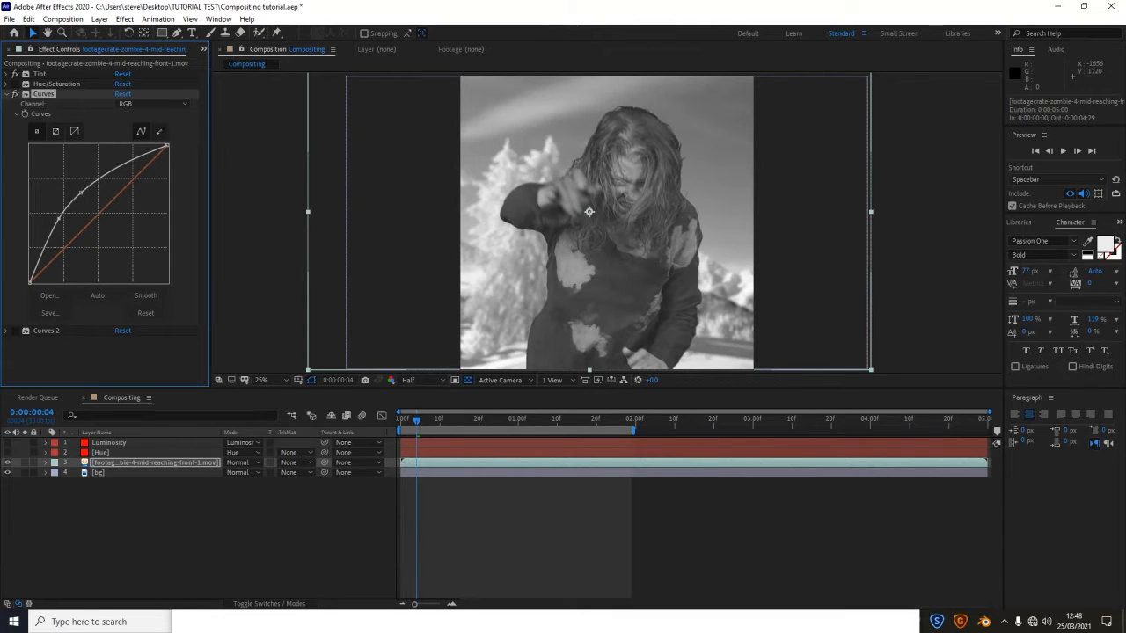
# Step: Fine-tune the lower point of the zombie's RGB curve and check the brightness match during playback
pyautogui.moveTo(59, 218)
pyautogui.mouseDown()
pyautogui.moveTo(81, 193)
pyautogui.moveTo(62, 227)
pyautogui.mouseUp()
pyautogui.press('space')
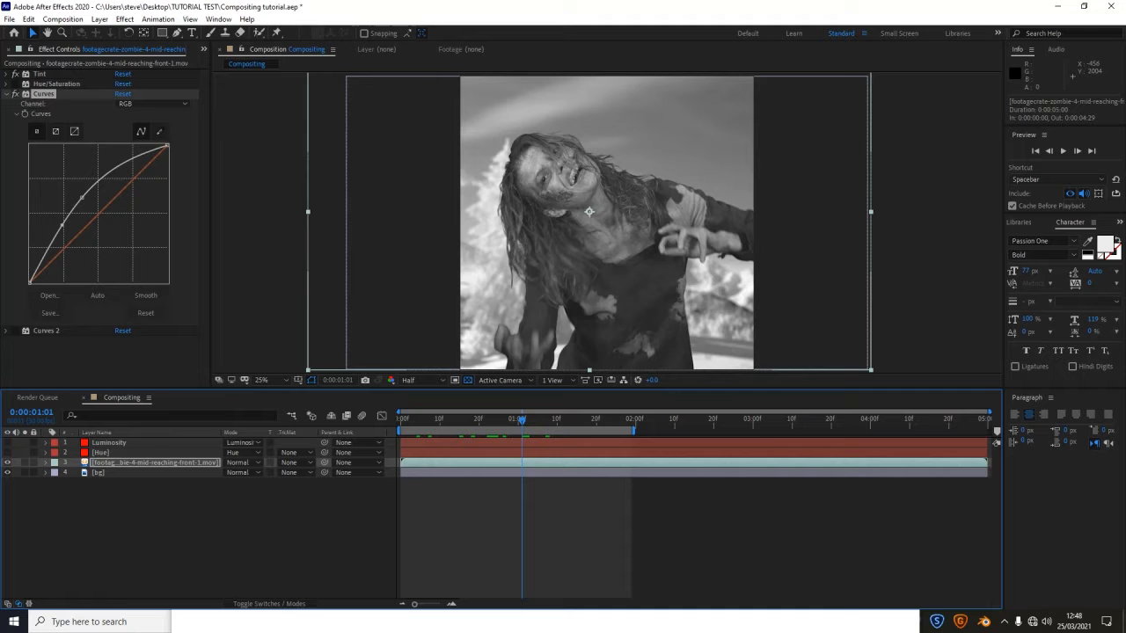
pyautogui.moveTo(62, 226); pyautogui.dragTo(62, 222)
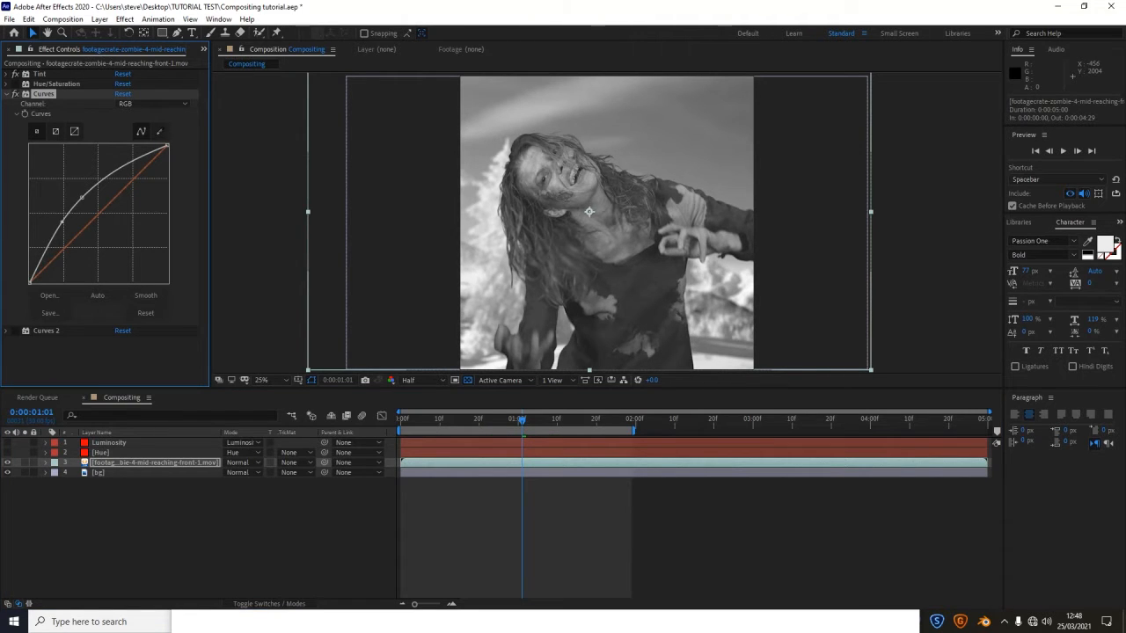
pyautogui.click(1063, 151)
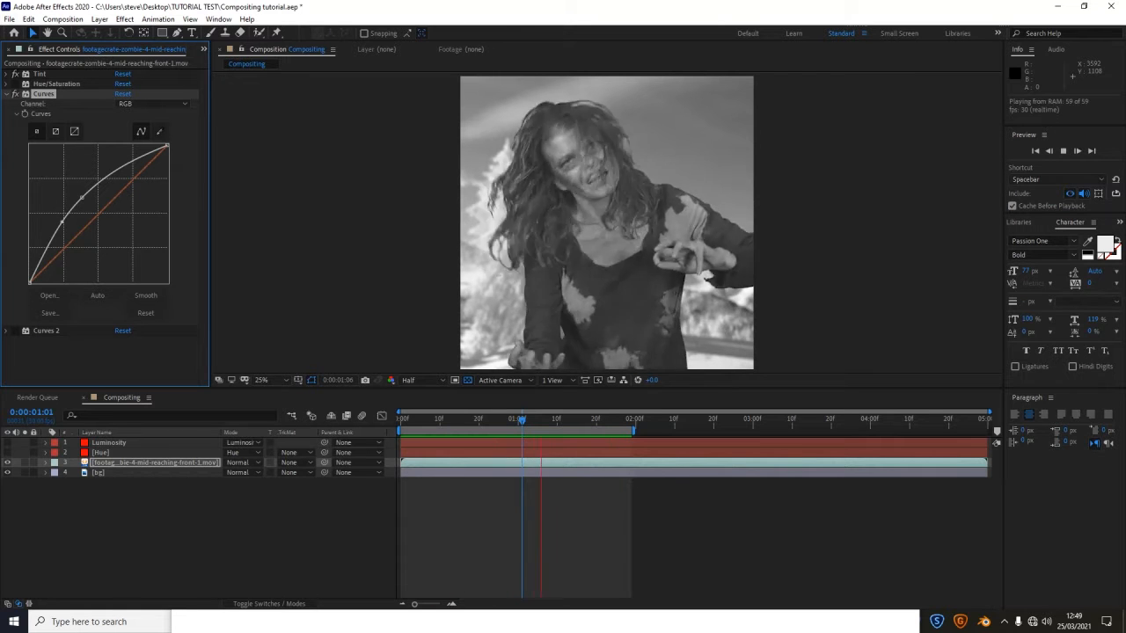
pyautogui.press('space')
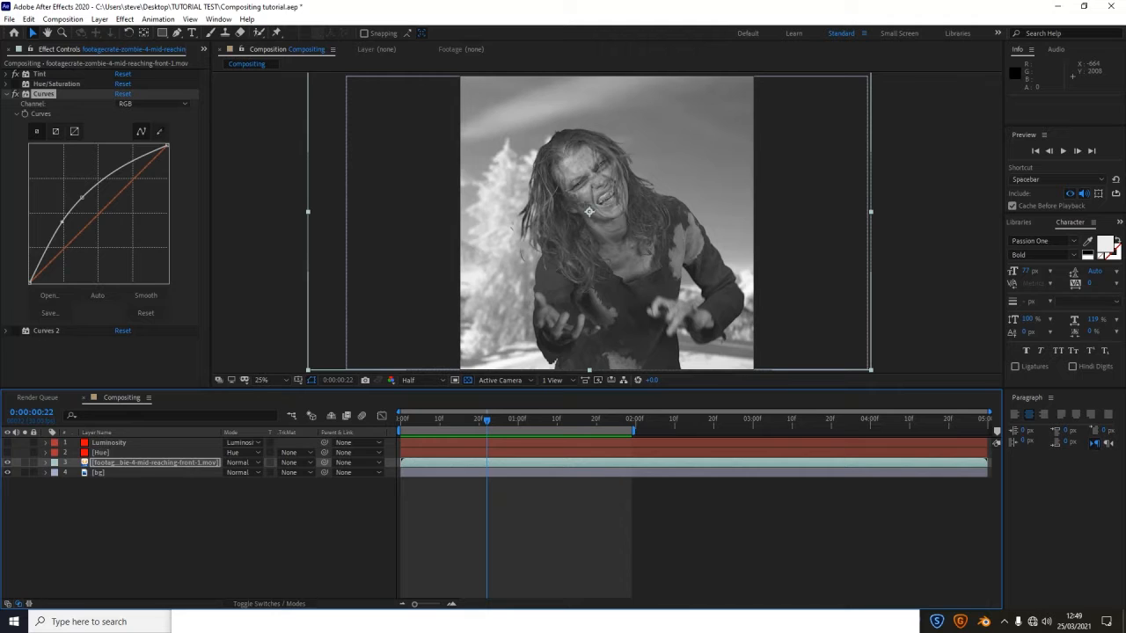
# Step: Show the Hue check layer and turn off the Tint effects on the bg and zombie layers
pyautogui.click(102, 453)
pyautogui.click(8, 453)
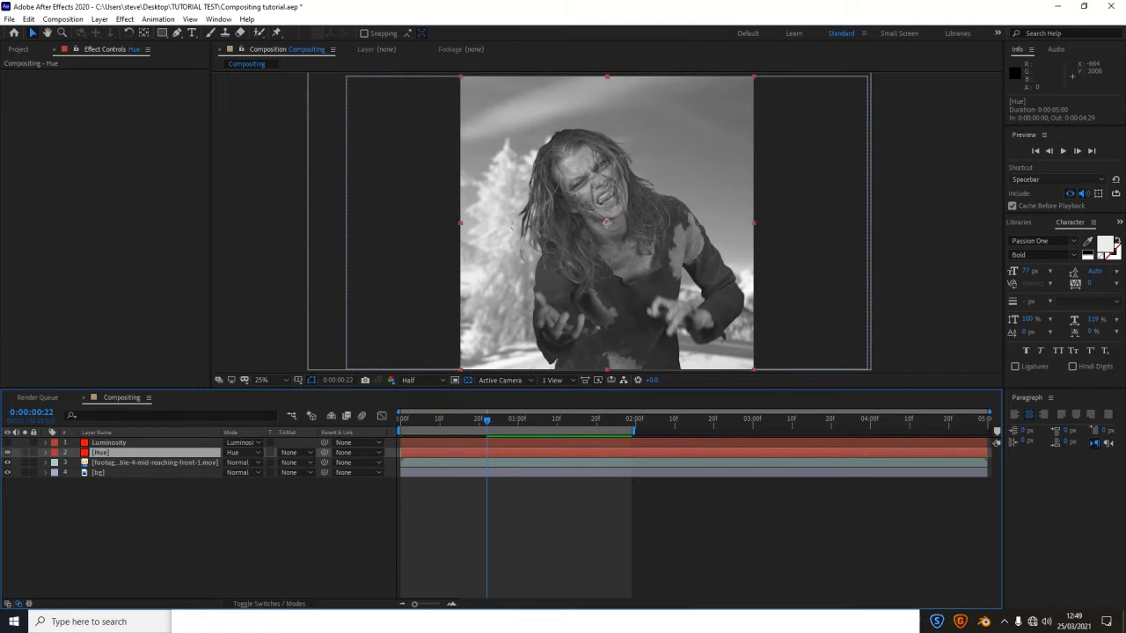
pyautogui.click(98, 473)
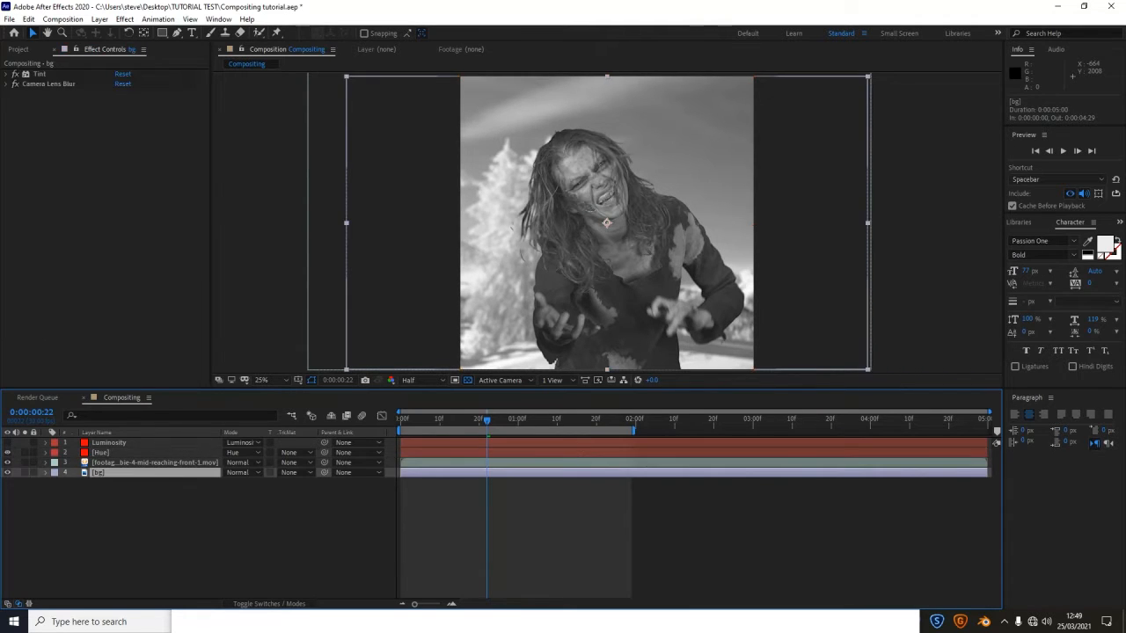
pyautogui.click(15, 74)
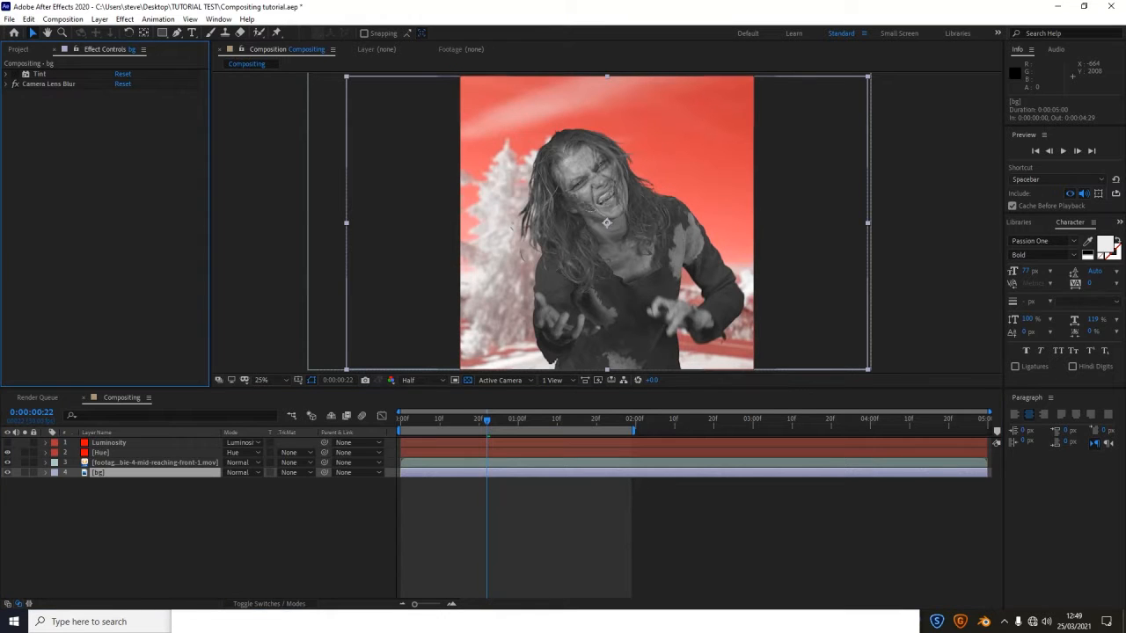
pyautogui.click(132, 462)
pyautogui.click(15, 74)
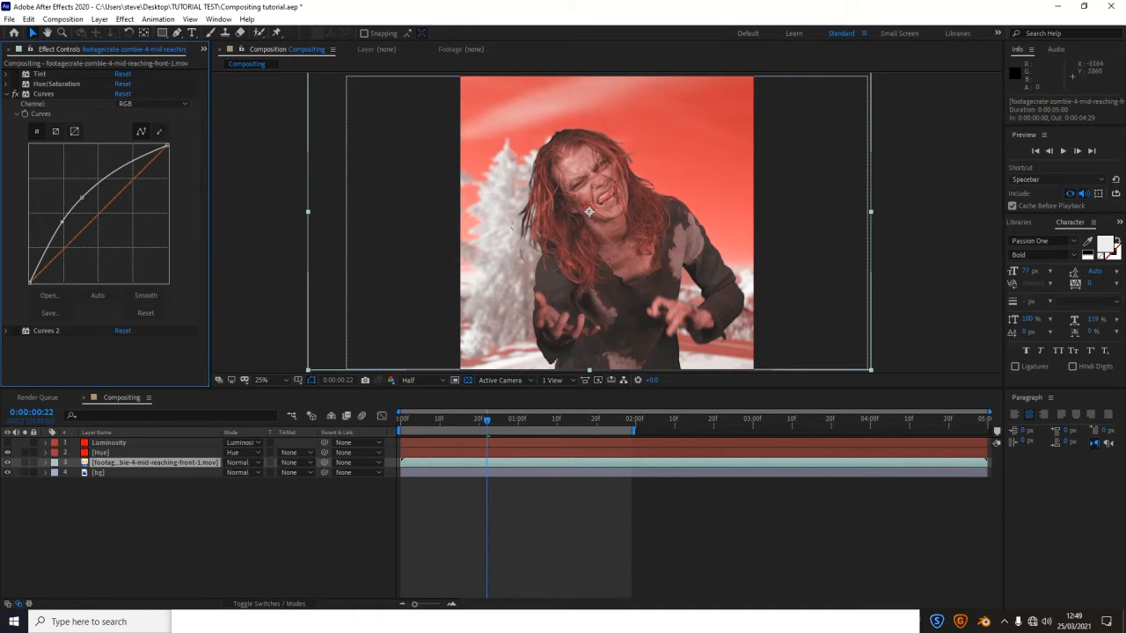
# Step: Show the Luminosity check layer above the Hue layer to compare the saturation of zombie and background
pyautogui.click(8, 443)
pyautogui.click(7, 443)
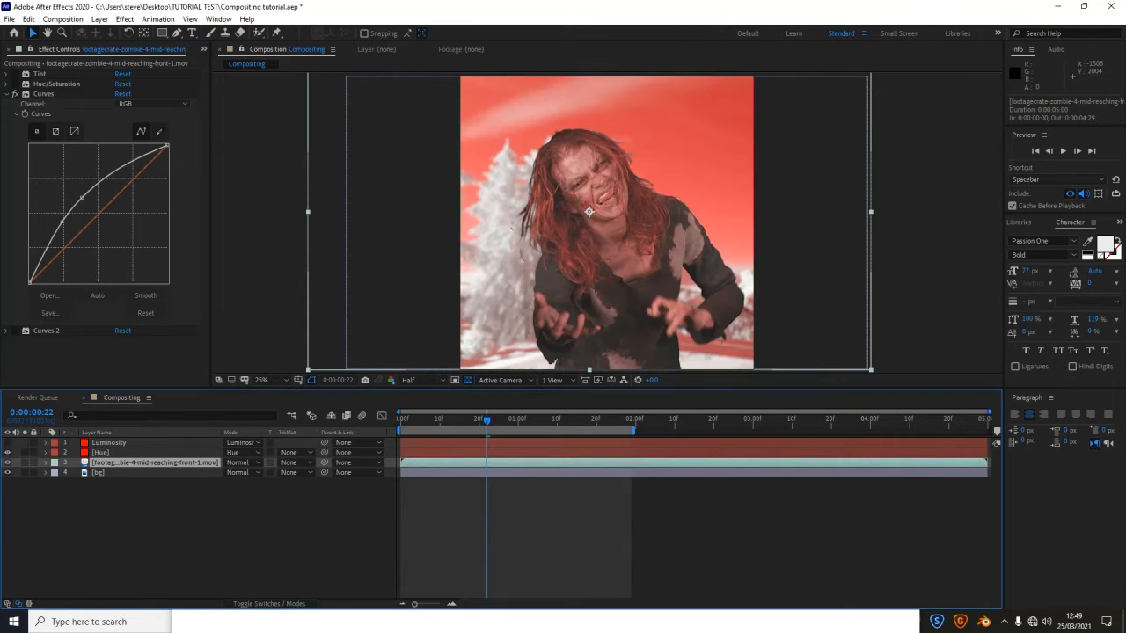
pyautogui.click(7, 444)
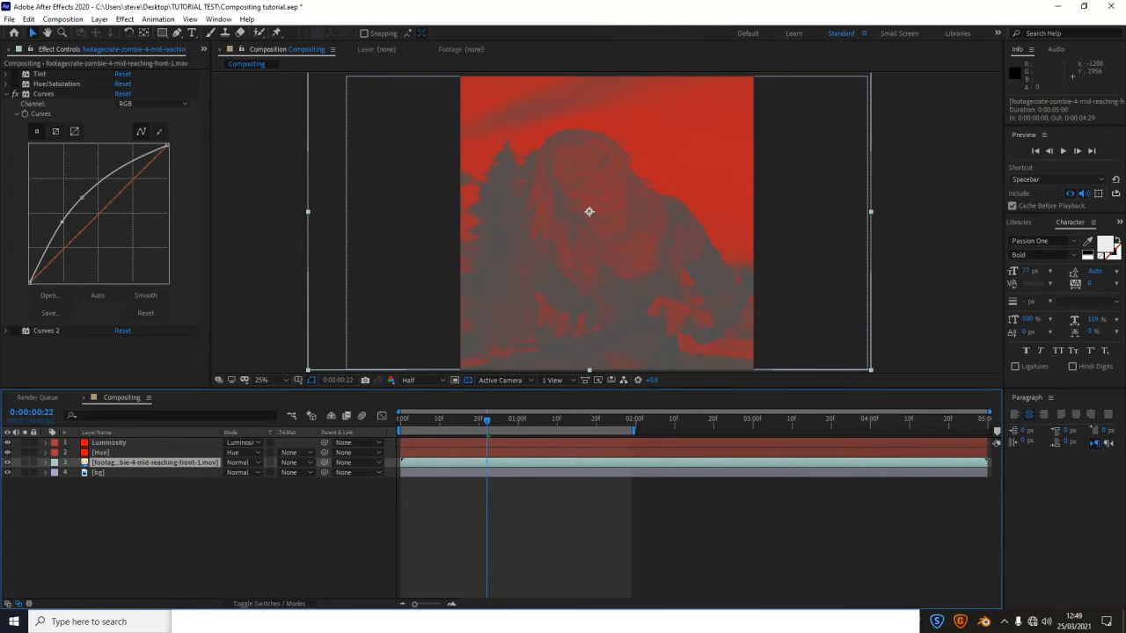
# Step: Enable the Hue/Saturation effect on the zombie layer, expand its settings, and compare the result with it off and on
pyautogui.click(15, 84)
pyautogui.click(6, 85)
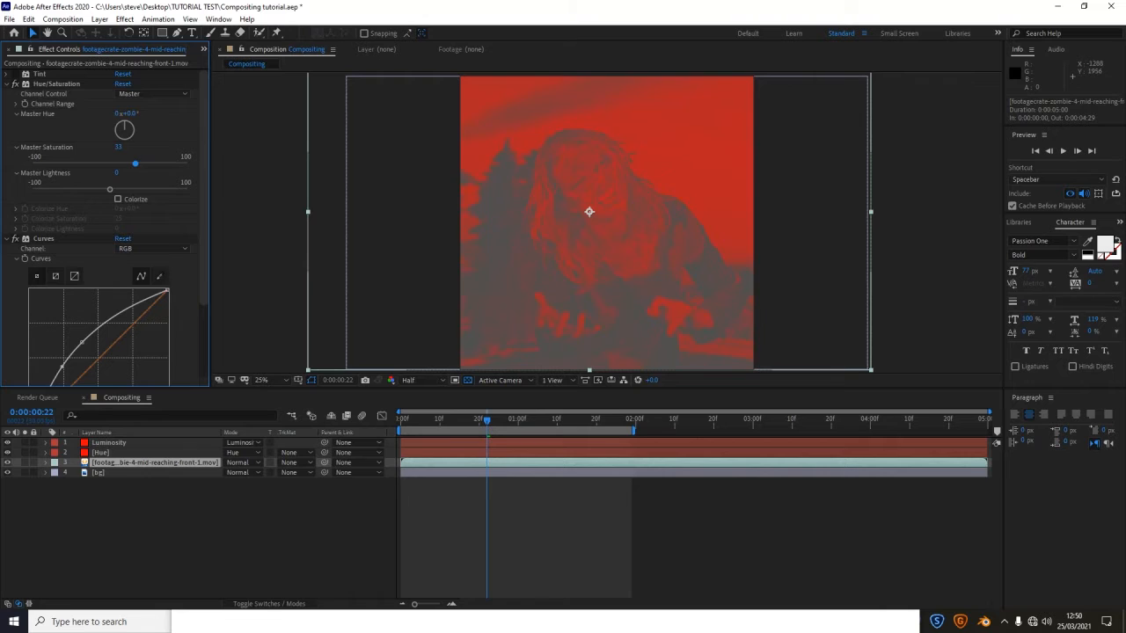
pyautogui.click(15, 84)
pyautogui.click(15, 85)
# Step: Hide the Luminosity and Hue check layers to review the Hue/Saturation adjustment on the zombie in normal colour
pyautogui.click(7, 443)
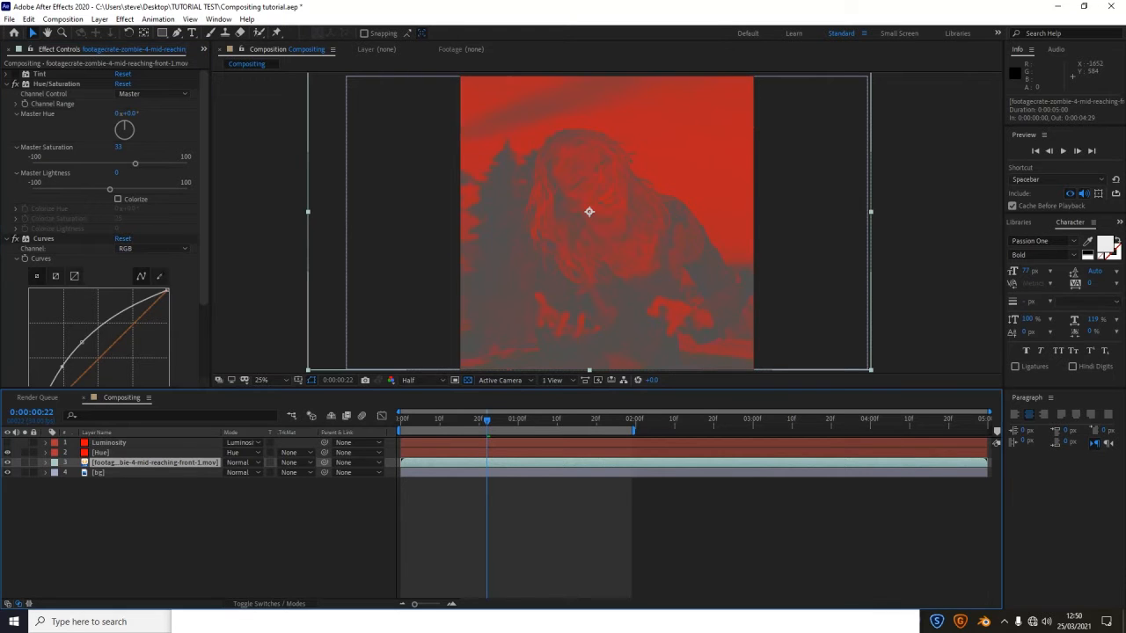
pyautogui.click(7, 453)
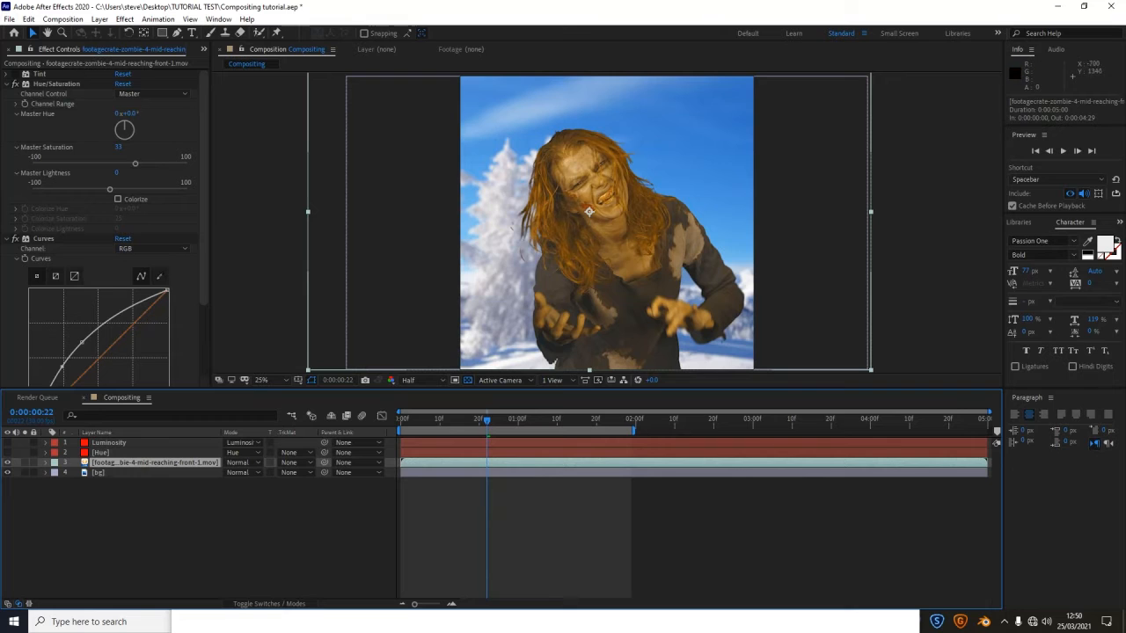
pyautogui.click(15, 84)
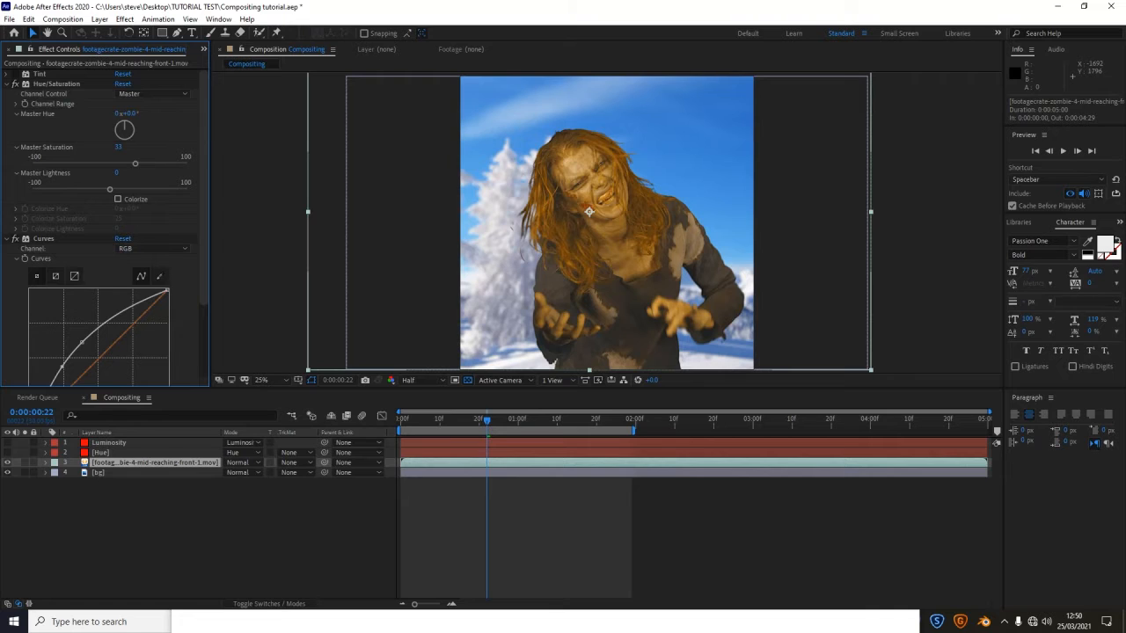
# Step: Show only the Luminosity check layer, keeping the Hue layer hidden, to compare the colours of zombie and background
pyautogui.click(7, 452)
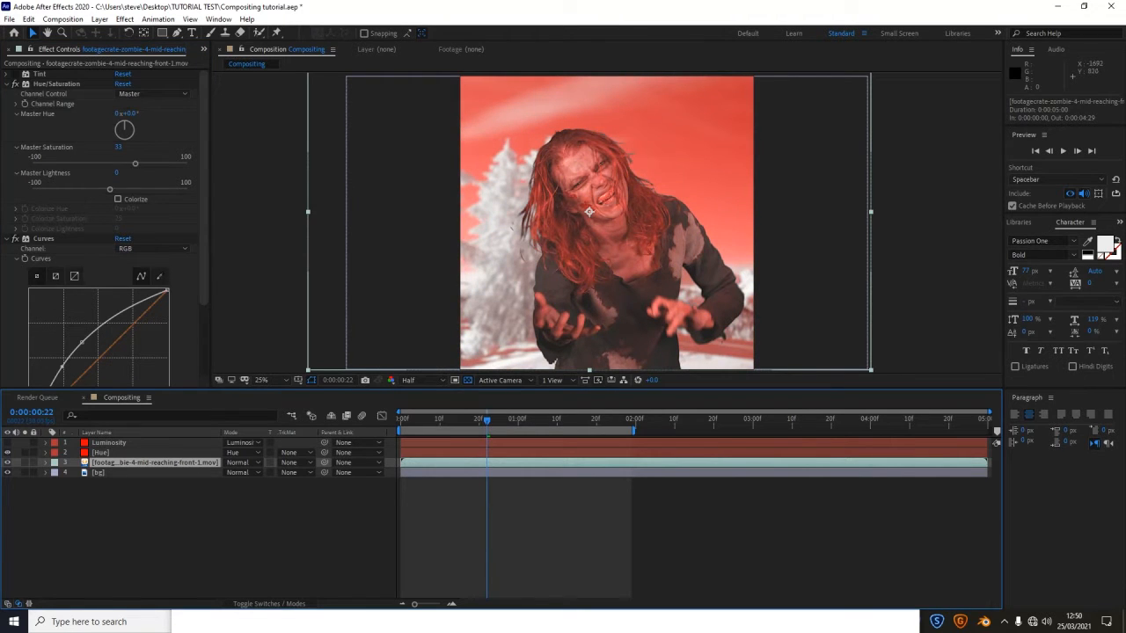
pyautogui.click(8, 442)
pyautogui.click(8, 453)
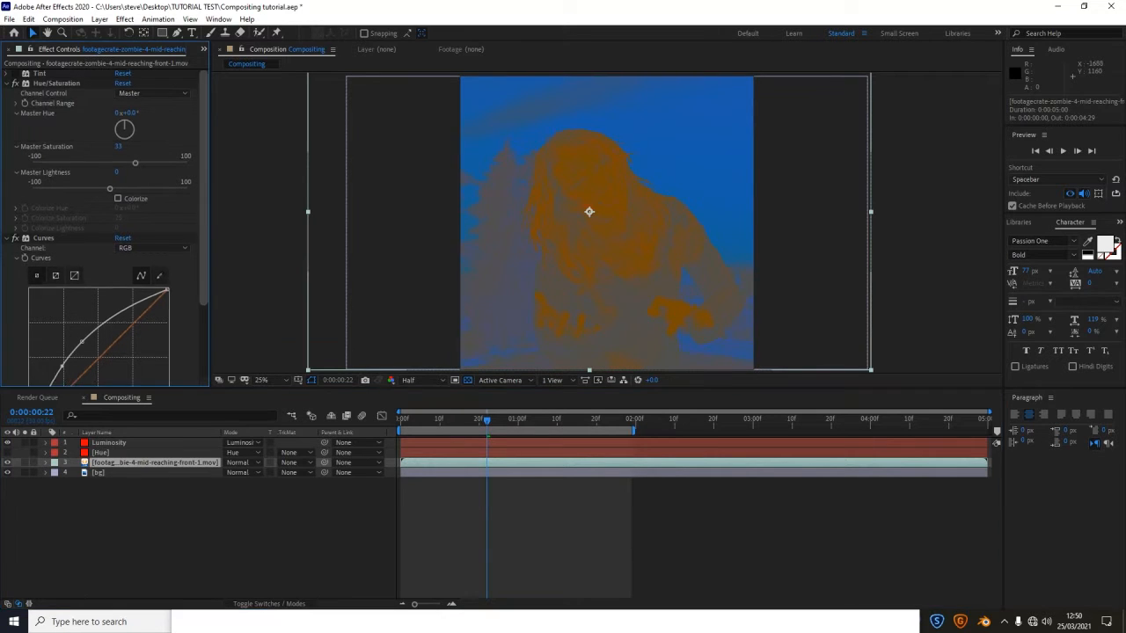
# Step: Expand and enable the Curves 2 colour correction on the zombie layer, and hide the Luminosity check layer
pyautogui.scroll(-2, 105, 228)
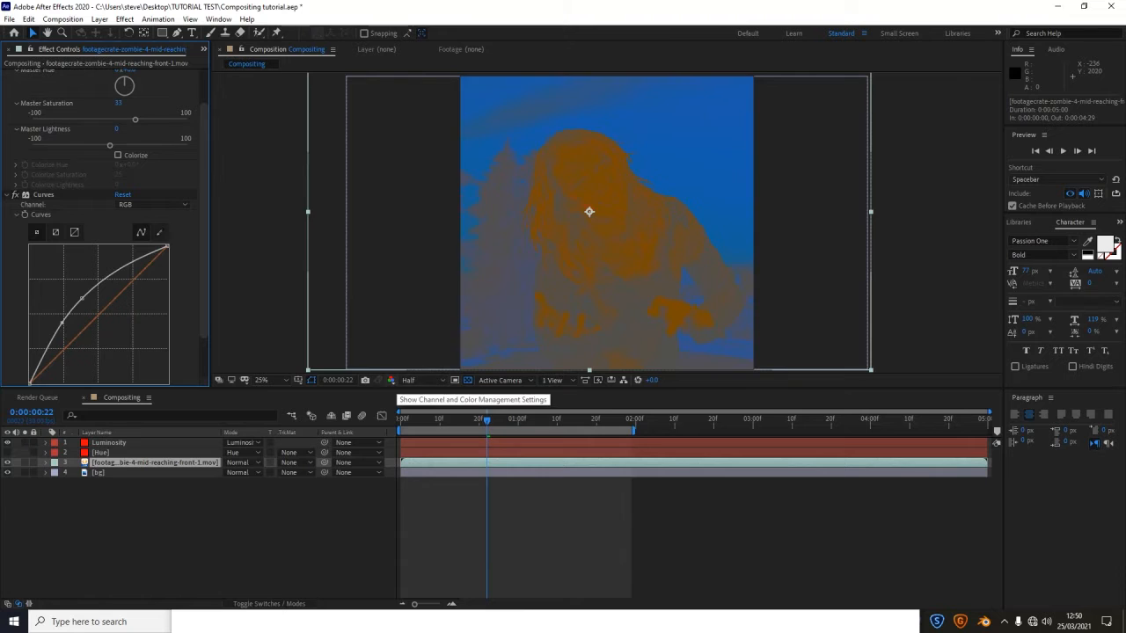
pyautogui.scroll(-2, 105, 229)
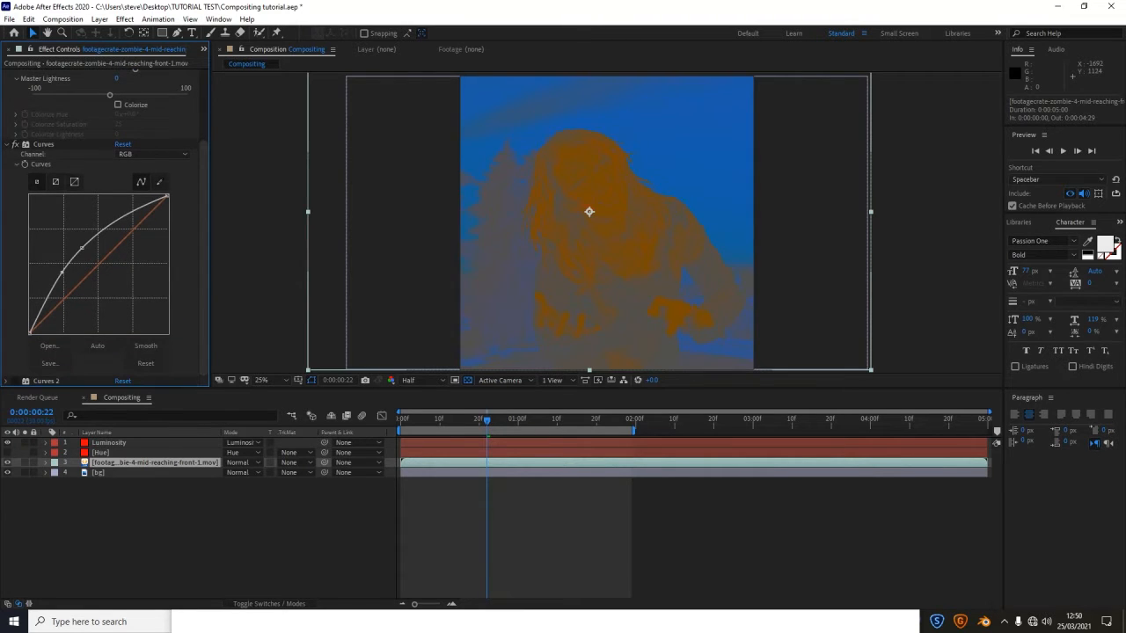
pyautogui.click(6, 380)
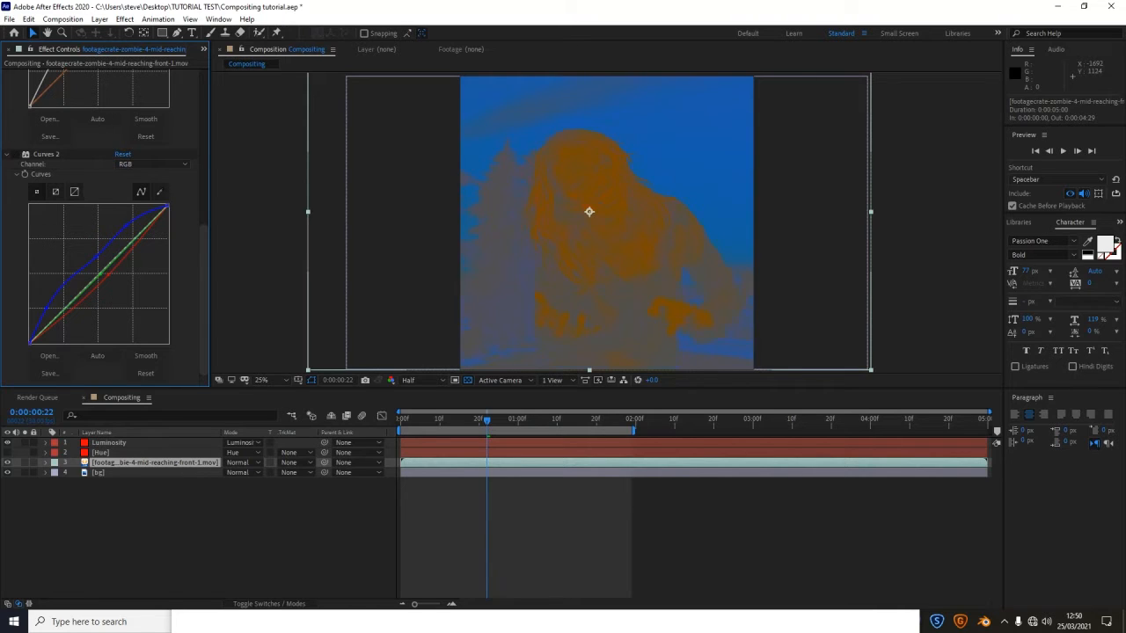
pyautogui.click(15, 155)
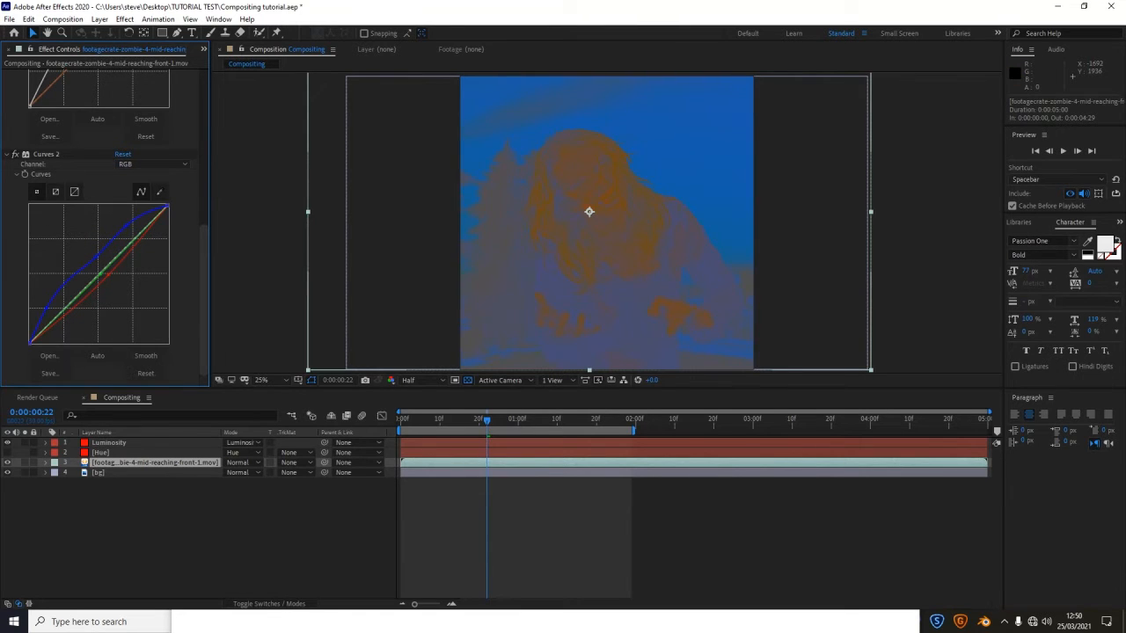
pyautogui.click(7, 442)
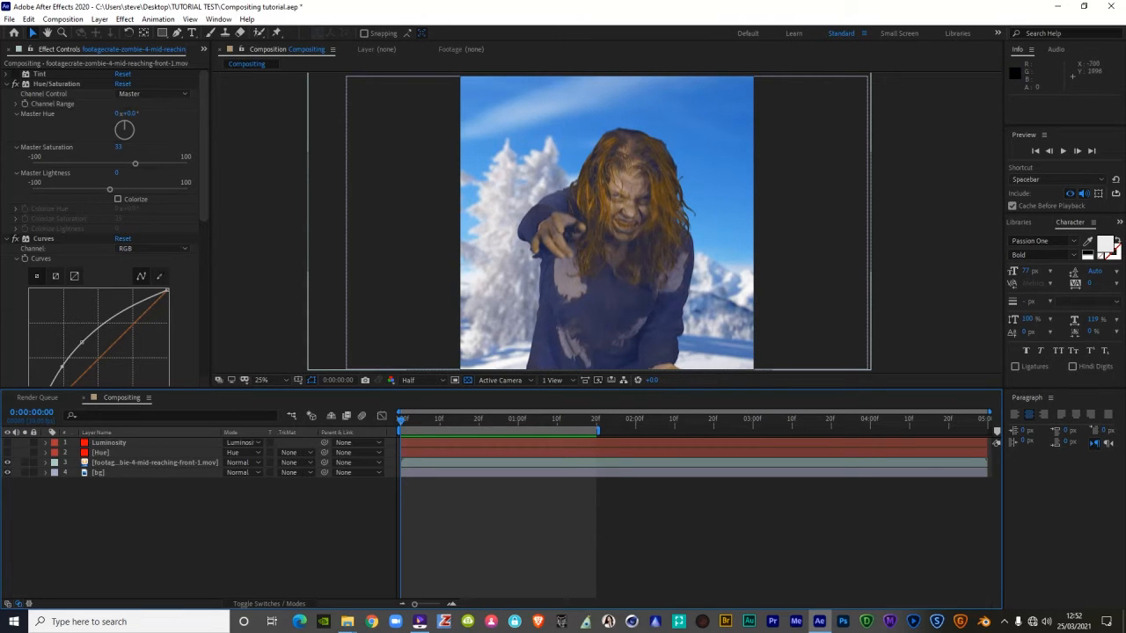
# Step: Delete the Luminosity and Hue check layers from the composition
pyautogui.click(109, 442)
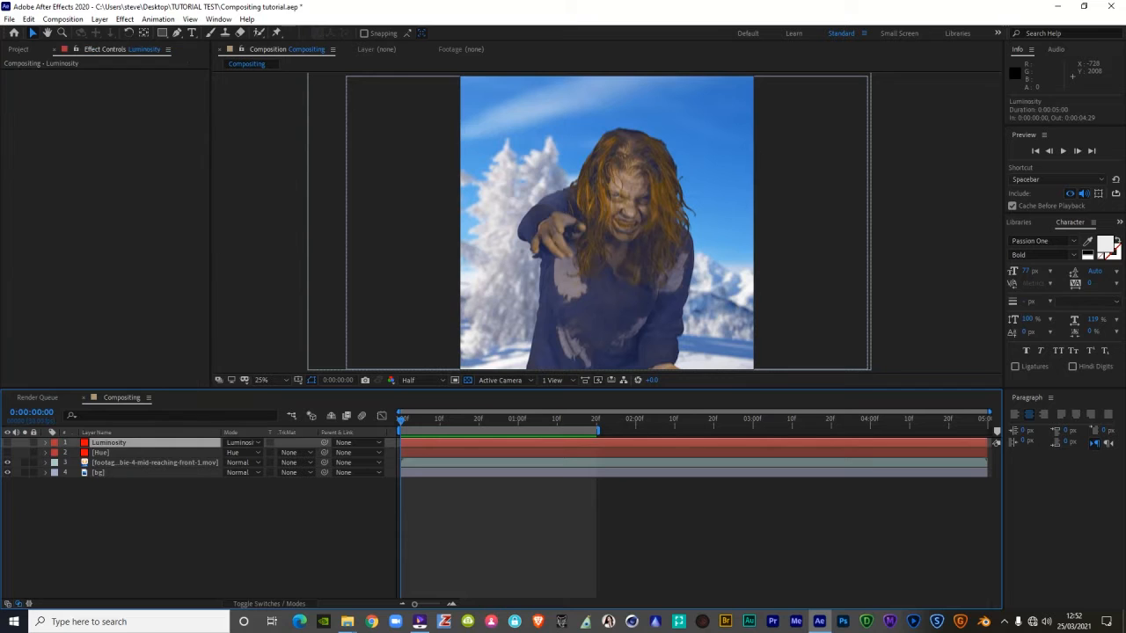
pyautogui.keyDown('shift'); pyautogui.click(102, 453); pyautogui.keyUp('shift')
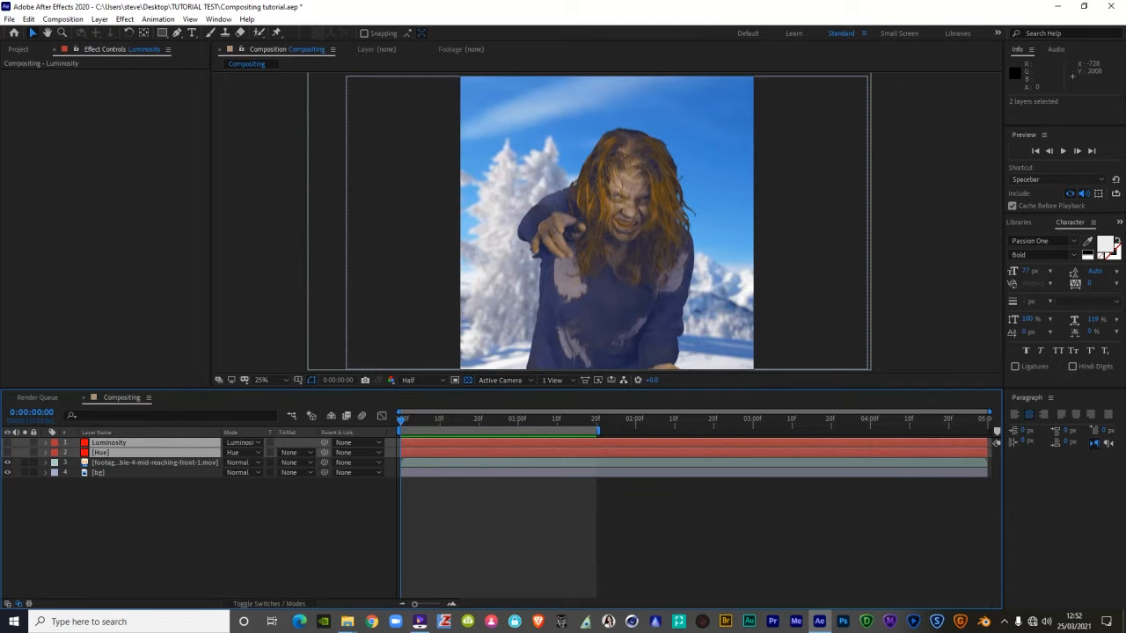
pyautogui.press('Delete')
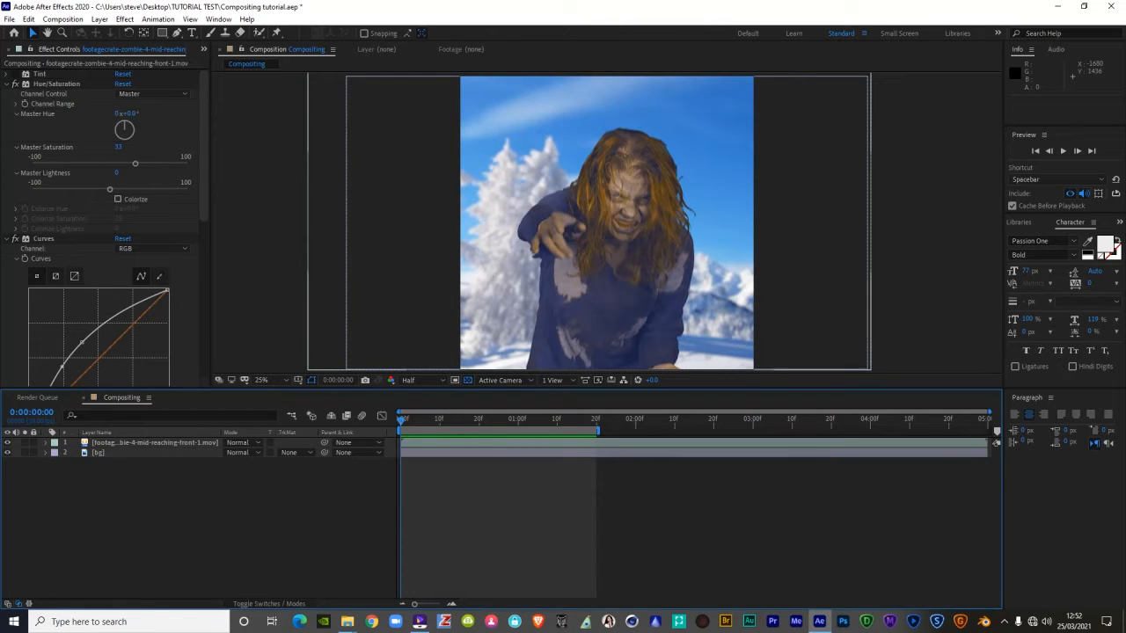
# Step: Create an adjustment layer above the zombie footage and apply the Tint effect to it
pyautogui.click(132, 442)
pyautogui.click(100, 18)
pyautogui.moveTo(132, 32)
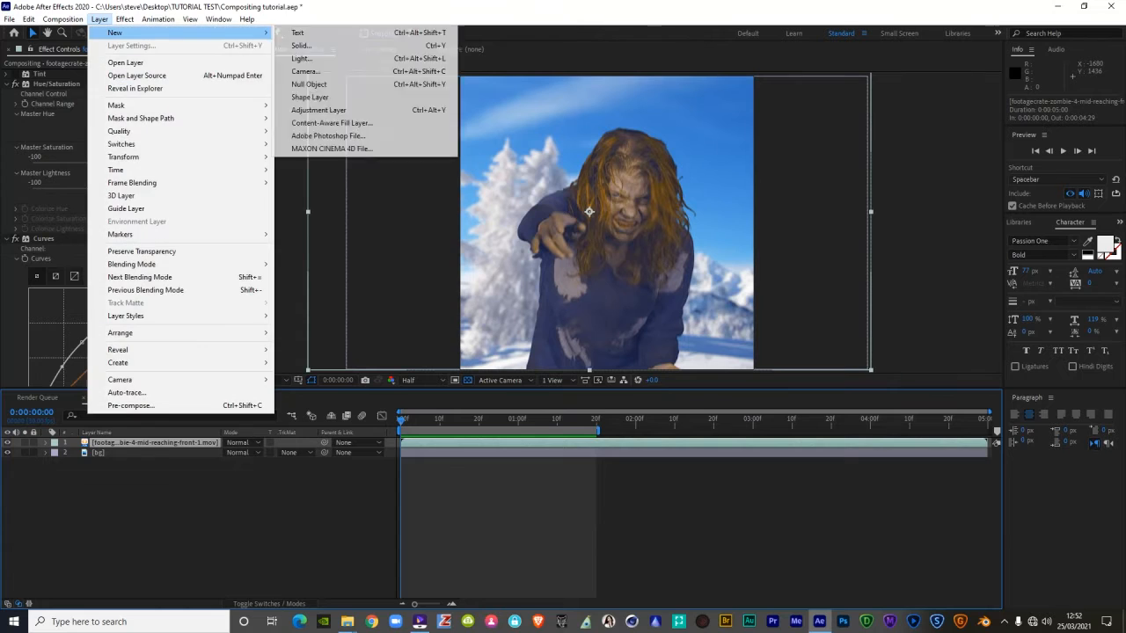
pyautogui.click(316, 110)
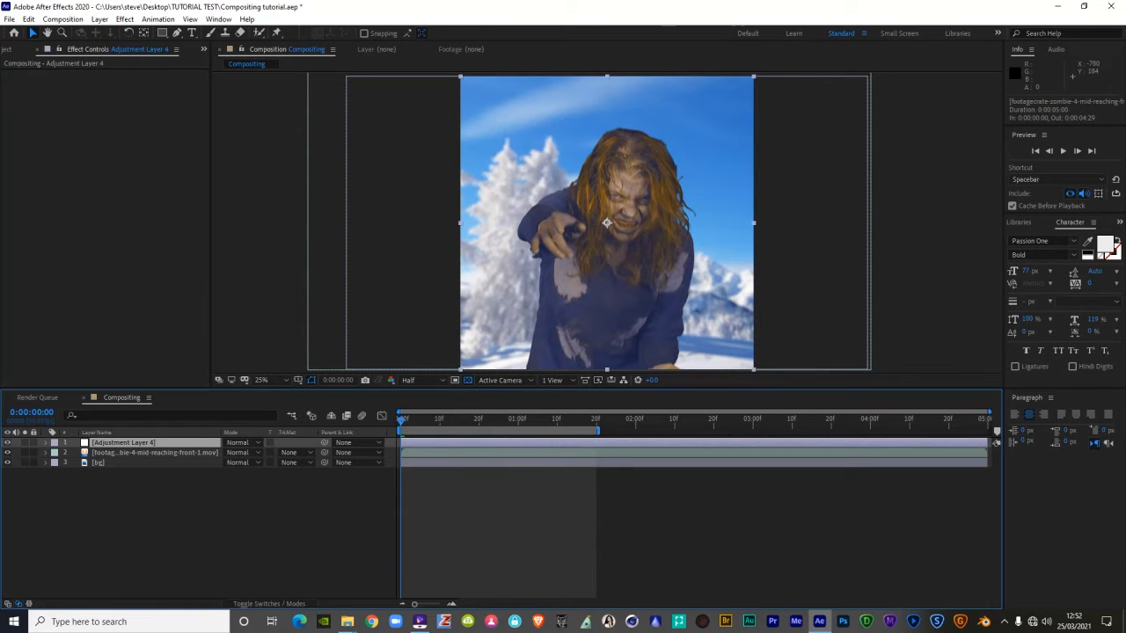
pyautogui.hotkey('ctrl', 'space')
pyautogui.write('tint')
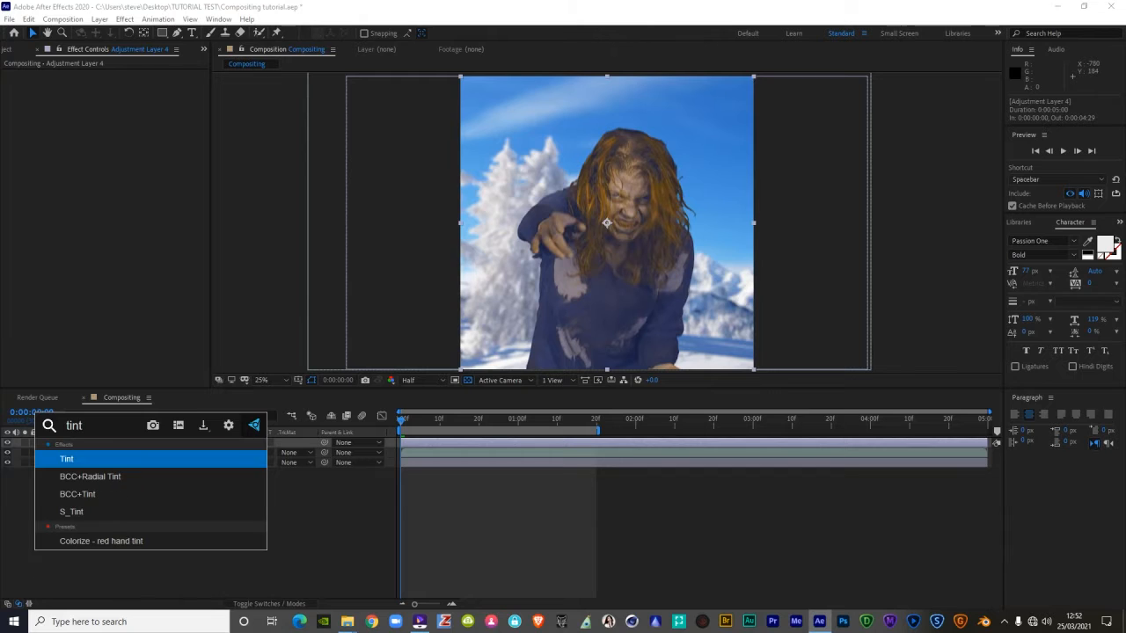
pyautogui.press('Return')
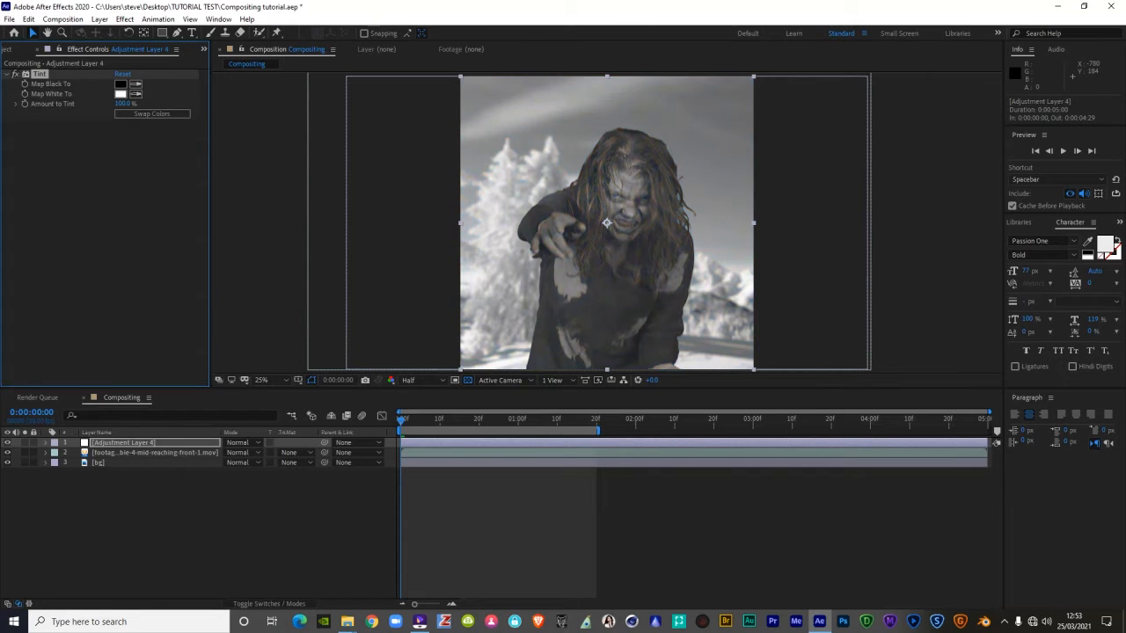
# Step: Reduce the adjustment layer's Amount to Tint to about 43% and preview the composite in motion
pyautogui.write('70')
pyautogui.press('Return')
pyautogui.moveTo(121, 104); pyautogui.dragTo(117, 103)
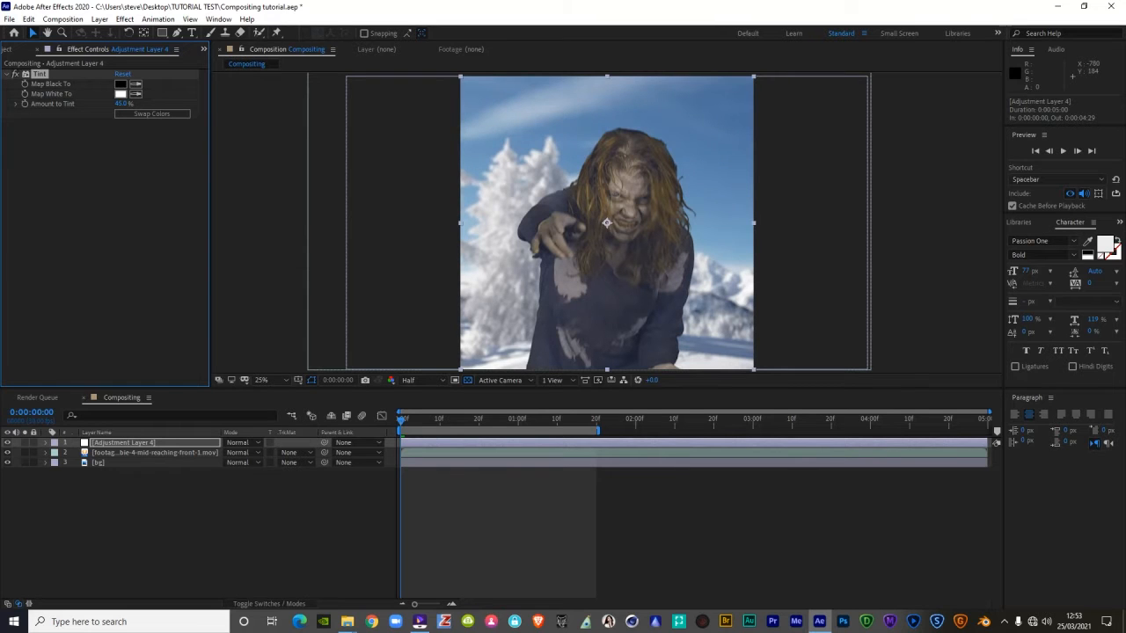
pyautogui.press('space')
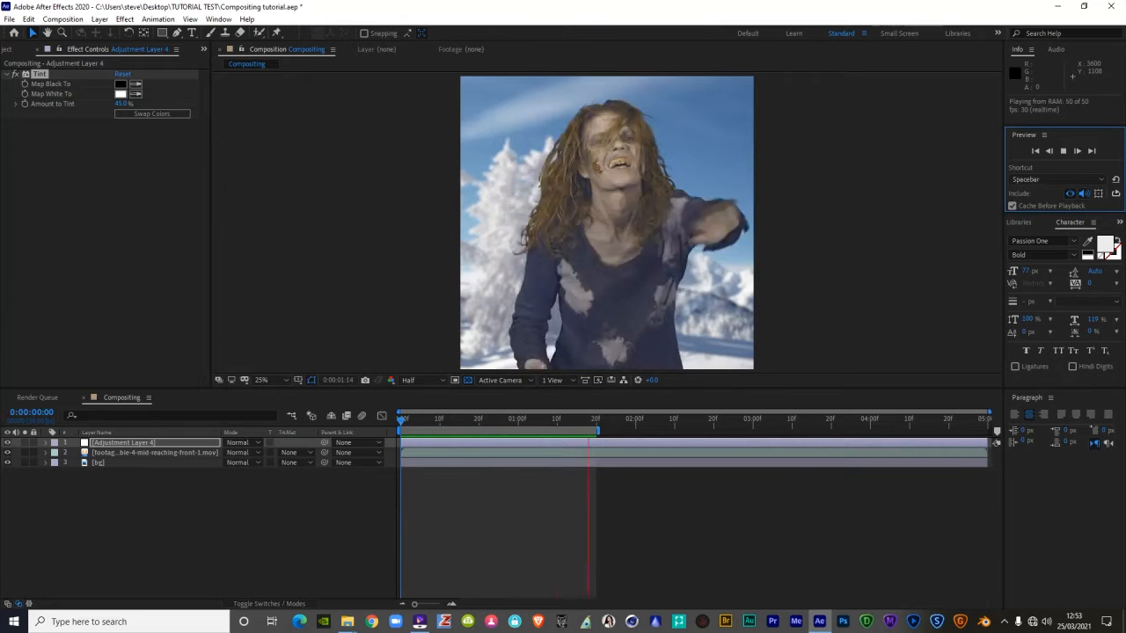
pyautogui.press('space')
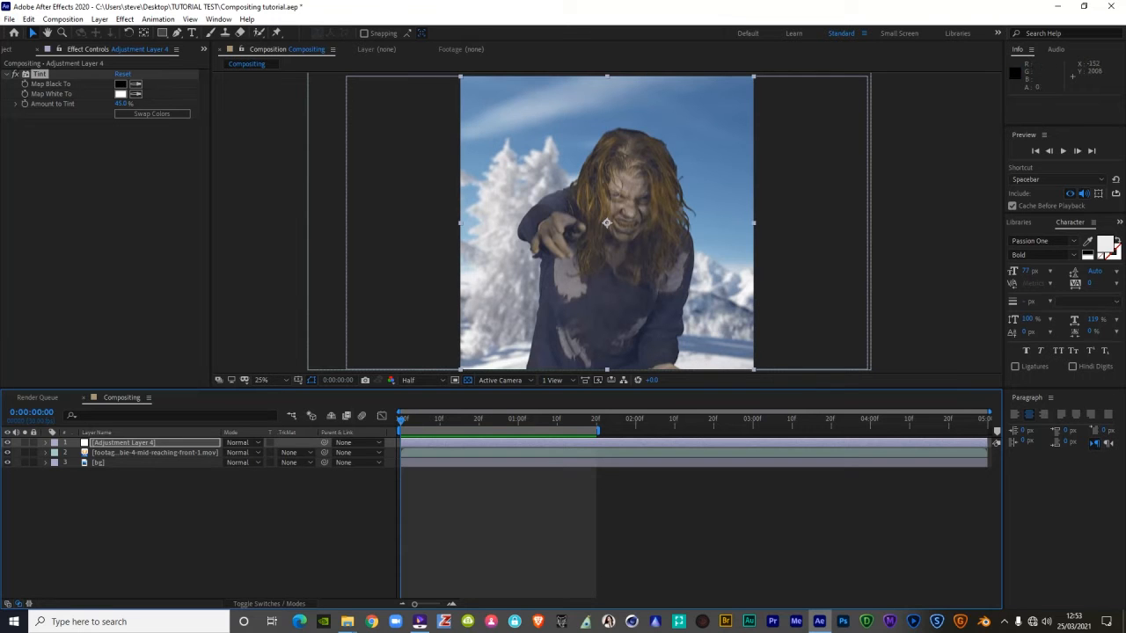
# Step: Create a near-white, composition-sized solid named haze above the adjustment layer
pyautogui.click(132, 443)
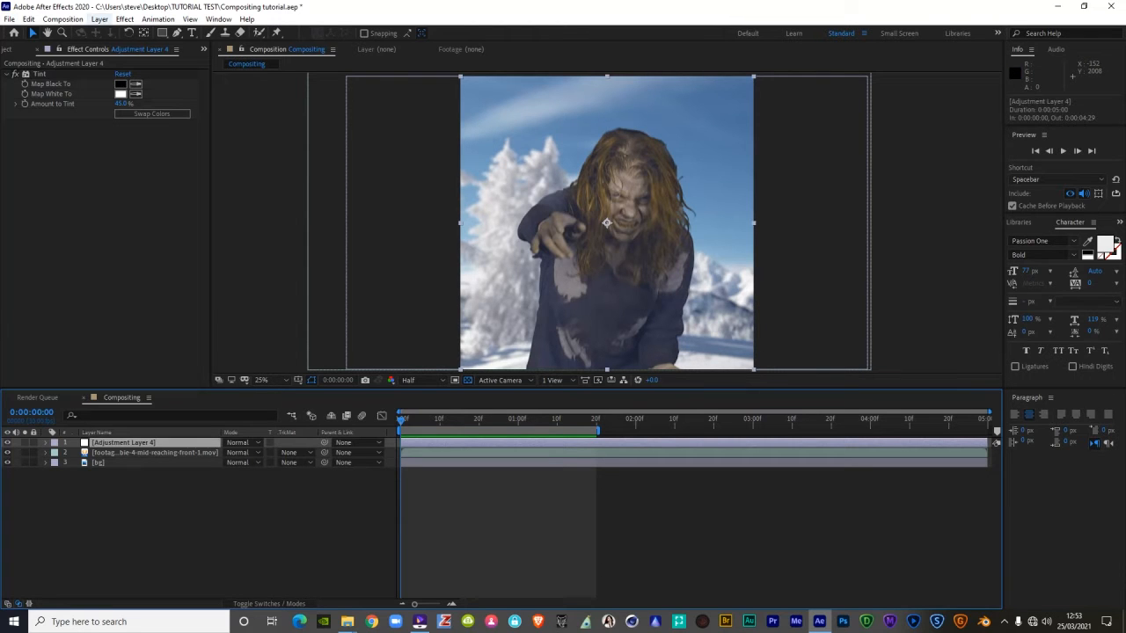
pyautogui.click(99, 18)
pyautogui.moveTo(114, 32)
pyautogui.click(299, 45)
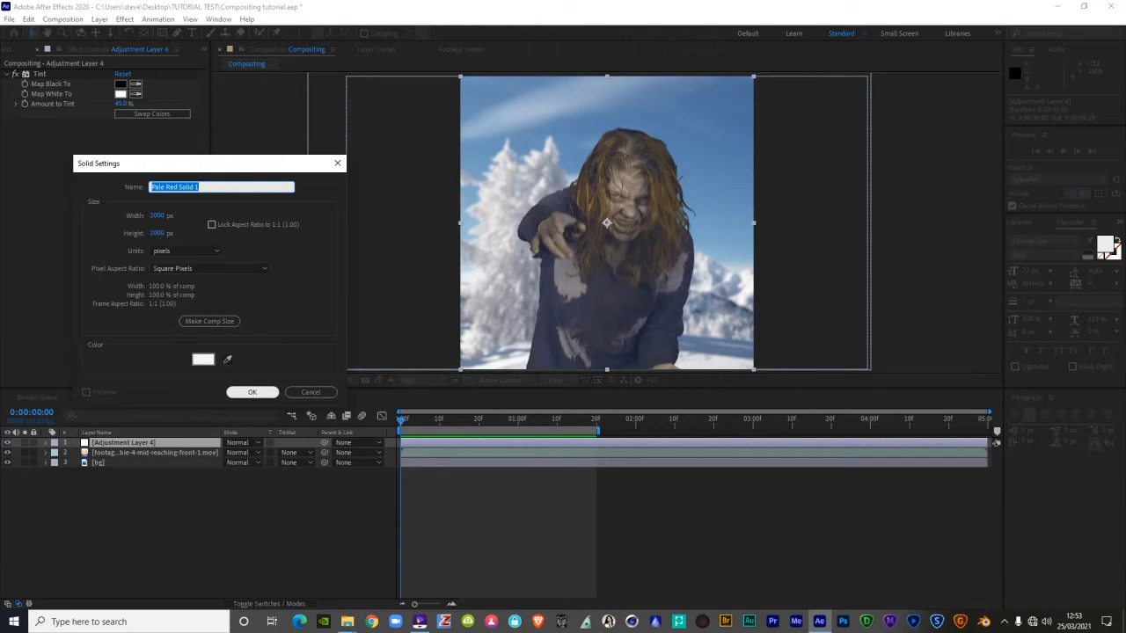
pyautogui.write('haze')
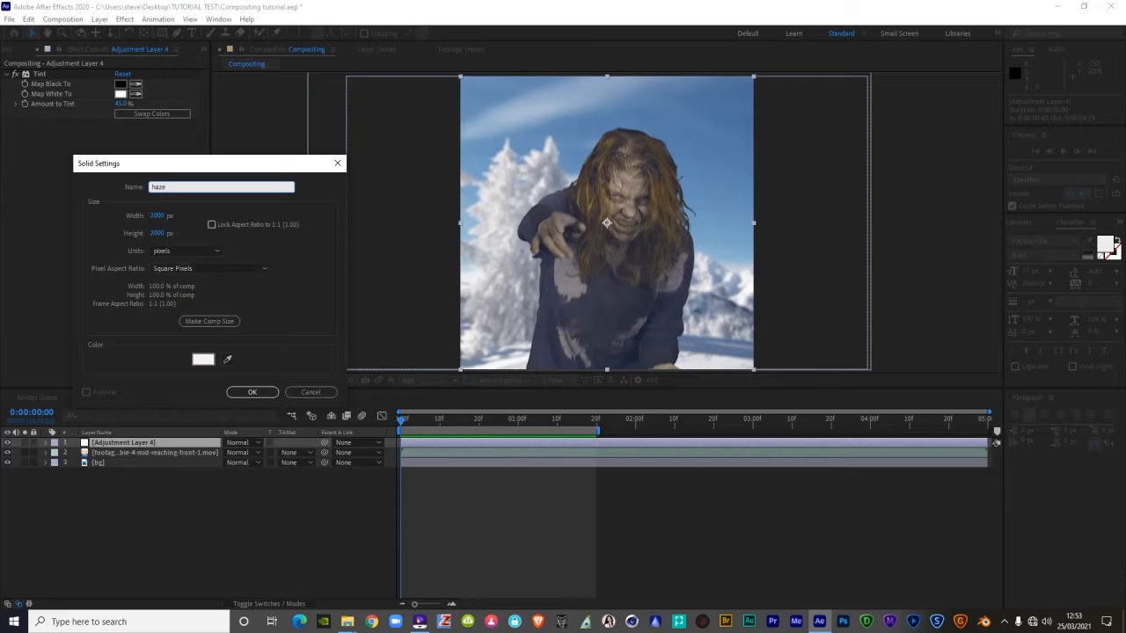
pyautogui.press('Return')
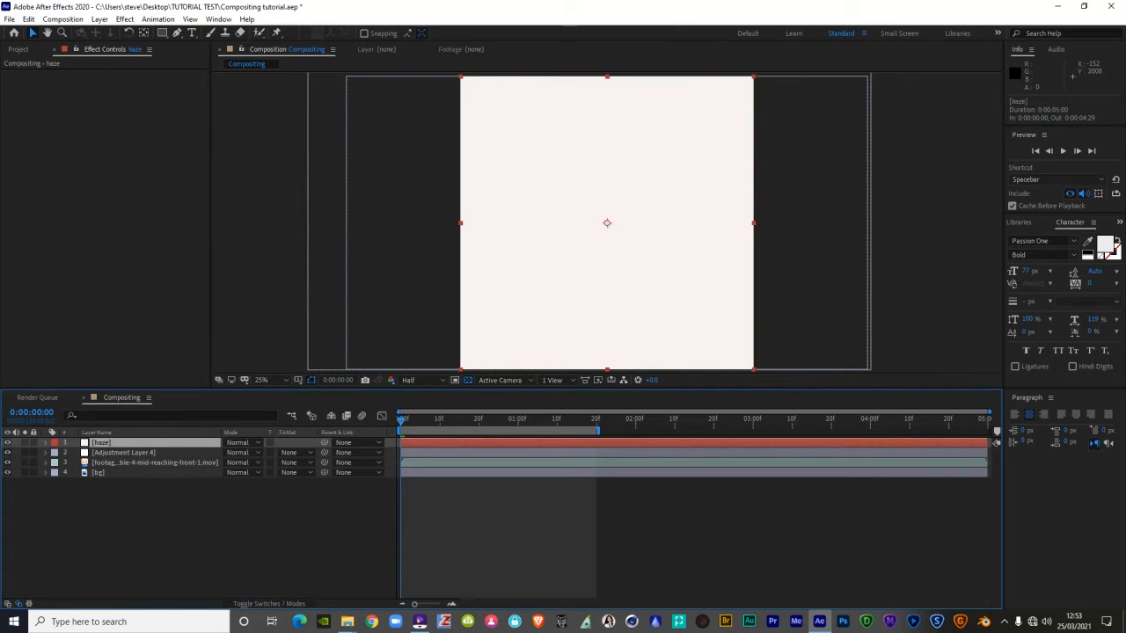
# Step: Mask the haze solid with an ellipse about 1550 by 1300 px over the image's upper-left area, hiding the layer while drawing
pyautogui.click(8, 443)
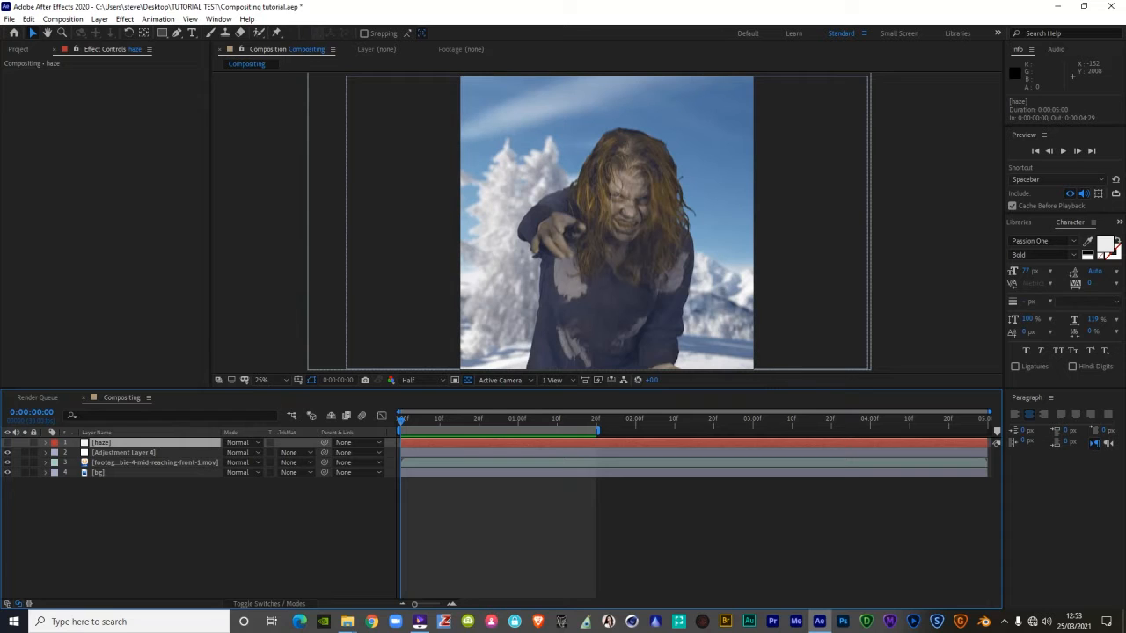
pyautogui.click(163, 32)
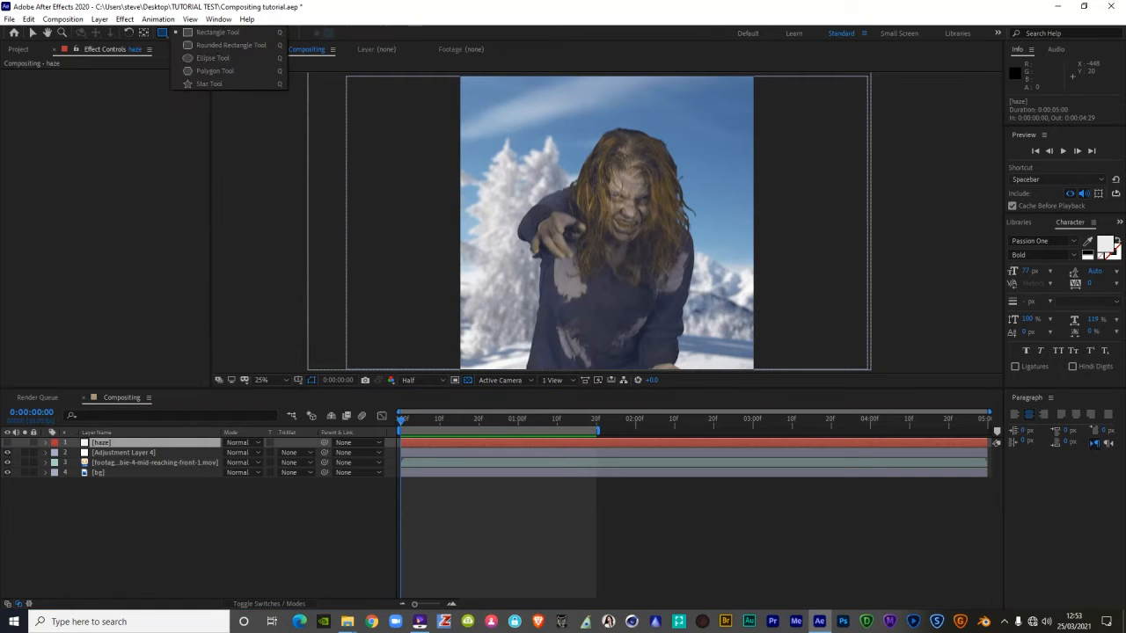
pyautogui.click(212, 57)
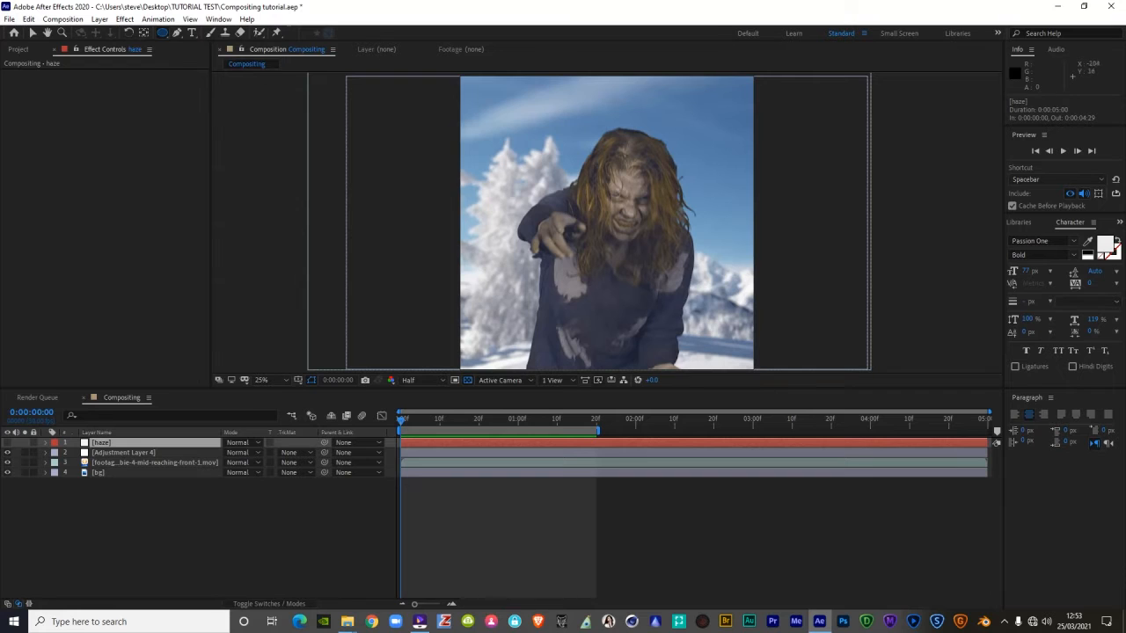
pyautogui.moveTo(504, 140); pyautogui.dragTo(620, 234)
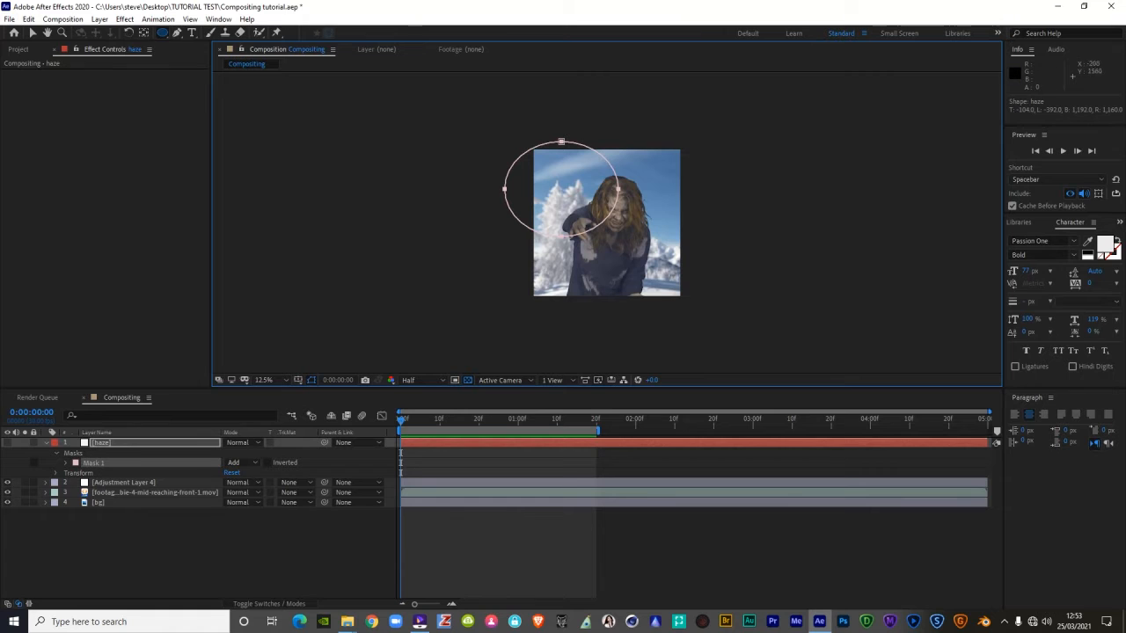
pyautogui.click(7, 442)
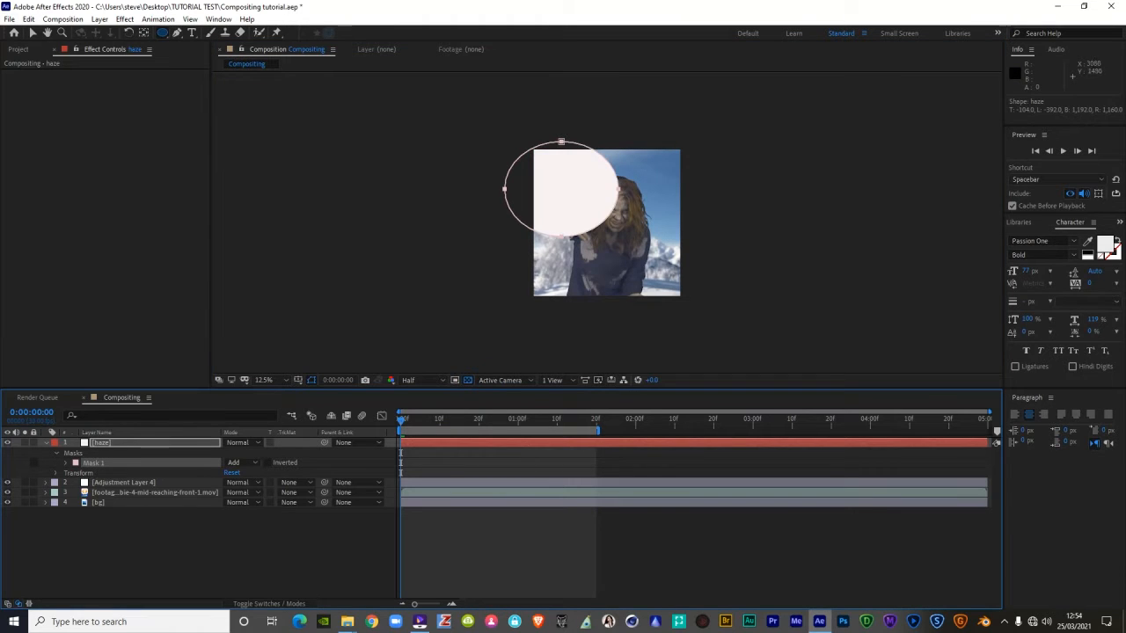
pyautogui.scroll(1, 684, 238)
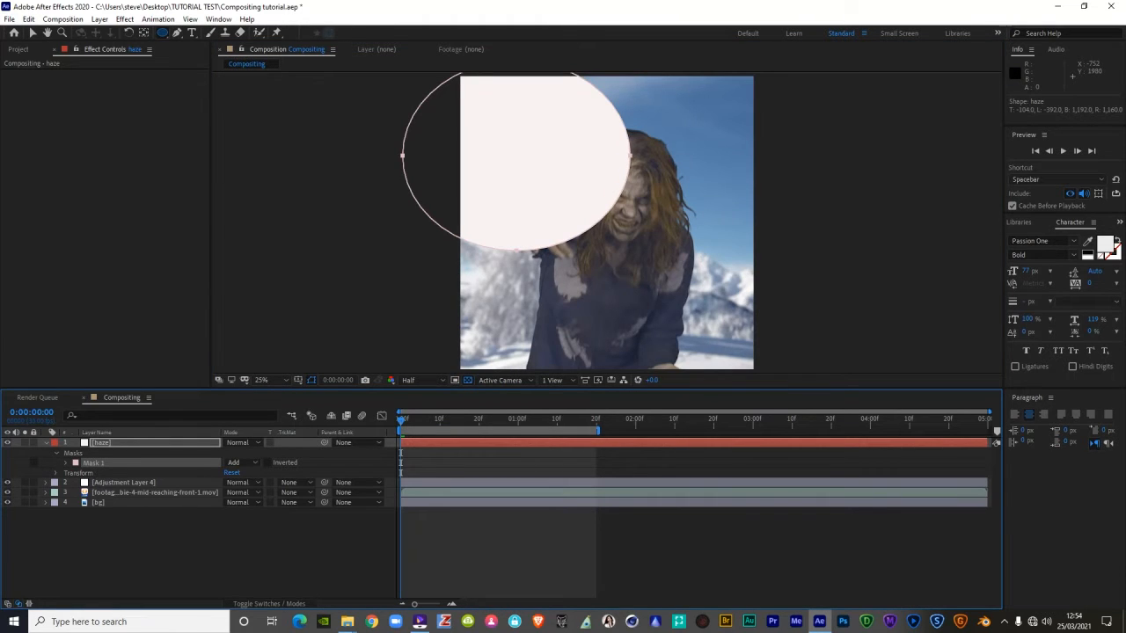
pyautogui.click(46, 443)
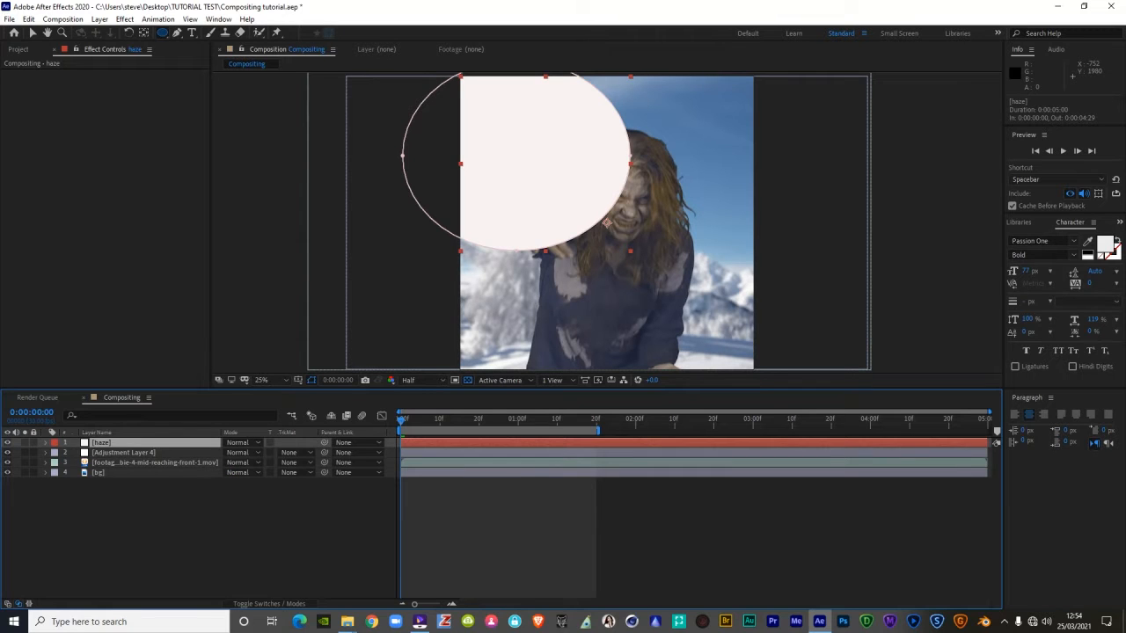
# Step: Apply the Noise effect to the haze layer and set the Amount of Noise to 19%
pyautogui.hotkey('ctrl', 'space')
pyautogui.click(106, 203)
pyautogui.click(125, 19)
pyautogui.moveTo(146, 482)
pyautogui.click(313, 417)
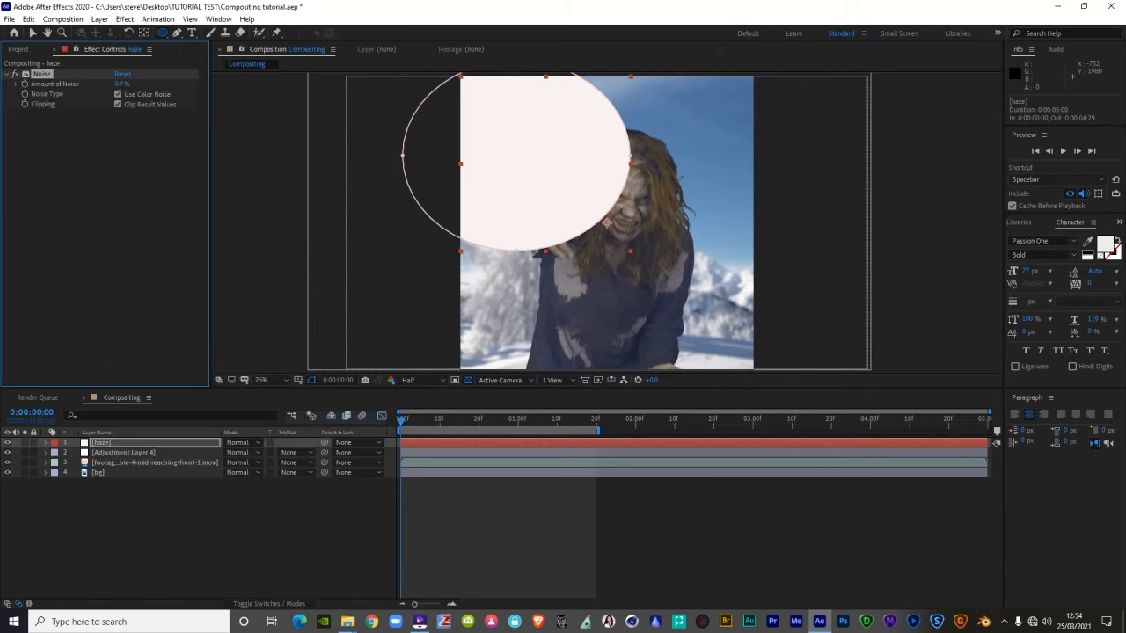
pyautogui.moveTo(120, 83); pyautogui.dragTo(144, 84)
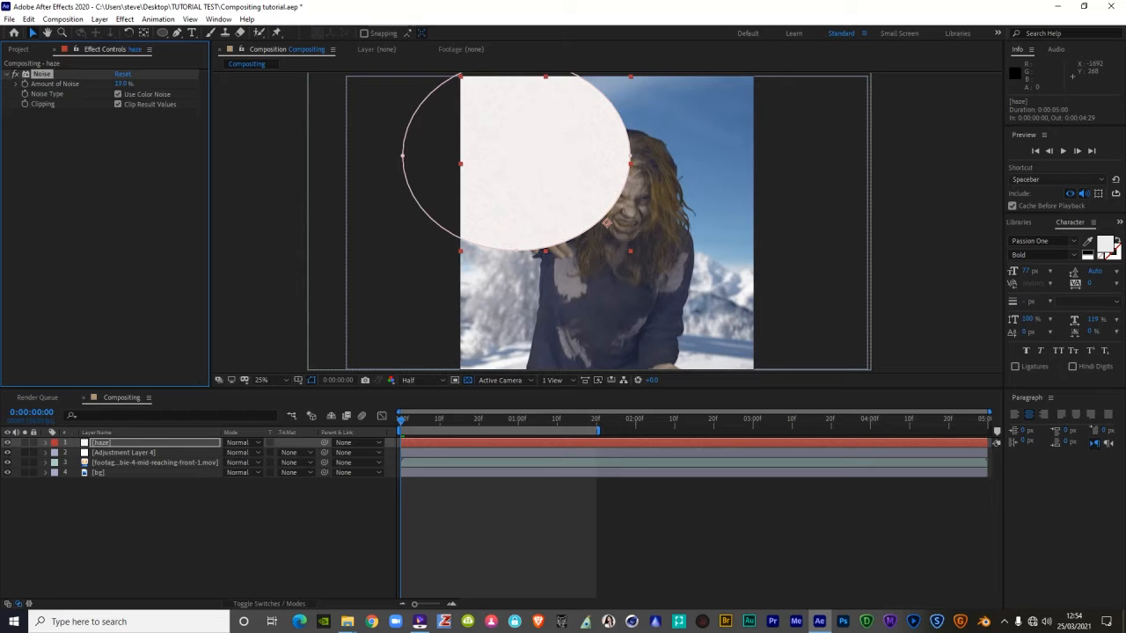
pyautogui.moveTo(124, 83); pyautogui.dragTo(125, 83)
# Step: Add Fast Box Blur to the haze layer with a blur radius of 1 and Repeat Edge Pixels enabled
pyautogui.click(102, 442)
pyautogui.hotkey('ctrl', 'space')
pyautogui.write('fast')
pyautogui.press('Return')
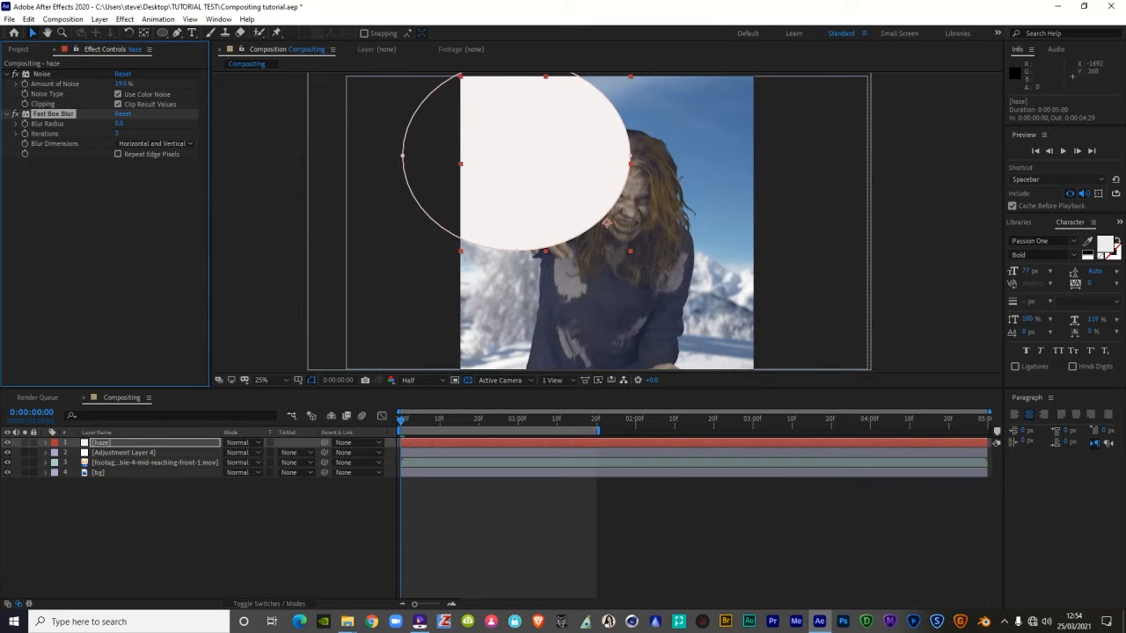
pyautogui.click(120, 124)
pyautogui.write('1')
pyautogui.click(109, 211)
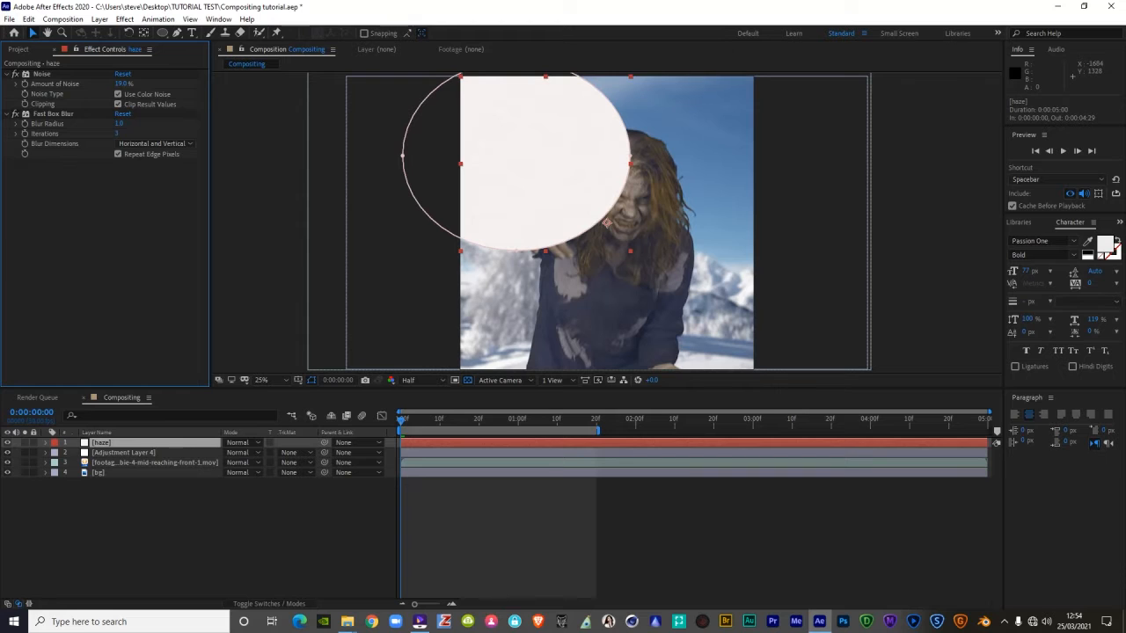
# Step: Feather the haze layer's elliptical mask by about 206 pixels
pyautogui.click(102, 442)
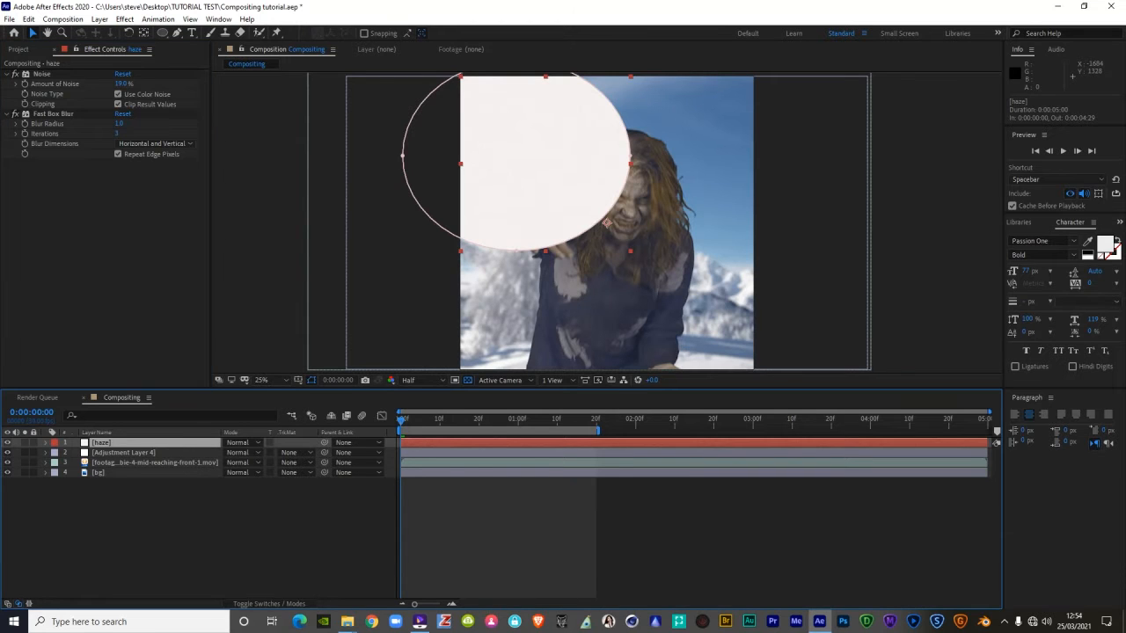
pyautogui.press('f')
pyautogui.moveTo(238, 463); pyautogui.dragTo(352, 463)
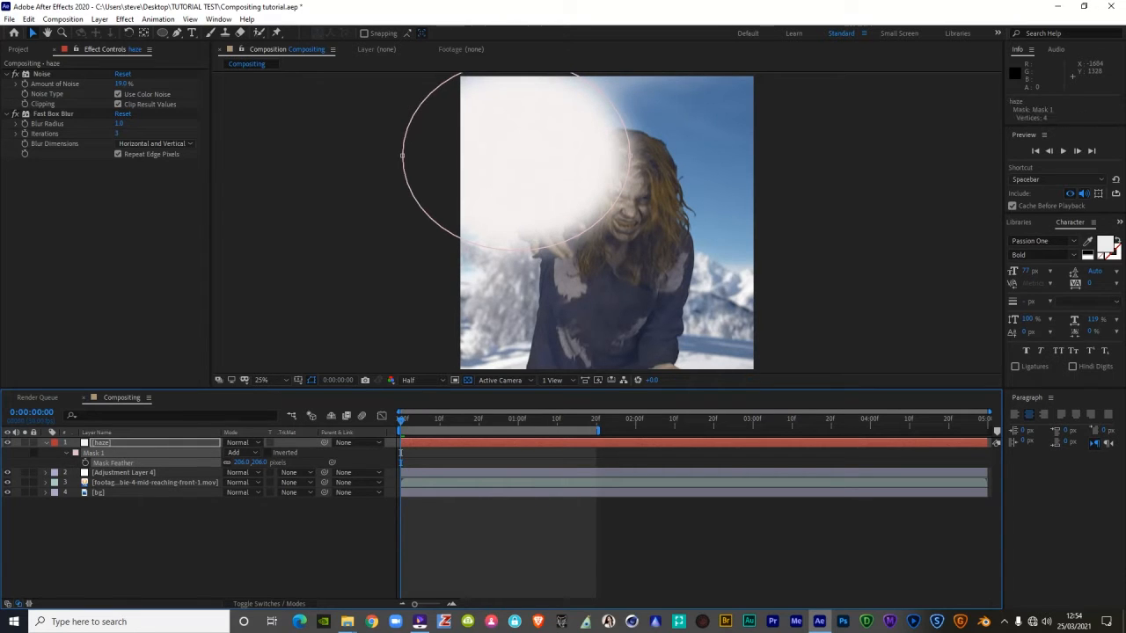
# Step: Lower the haze layer's opacity to 0%, set its blending mode to Screen, and hide the mask outline in the viewer
pyautogui.press('t')
pyautogui.moveTo(230, 452); pyautogui.dragTo(167, 453)
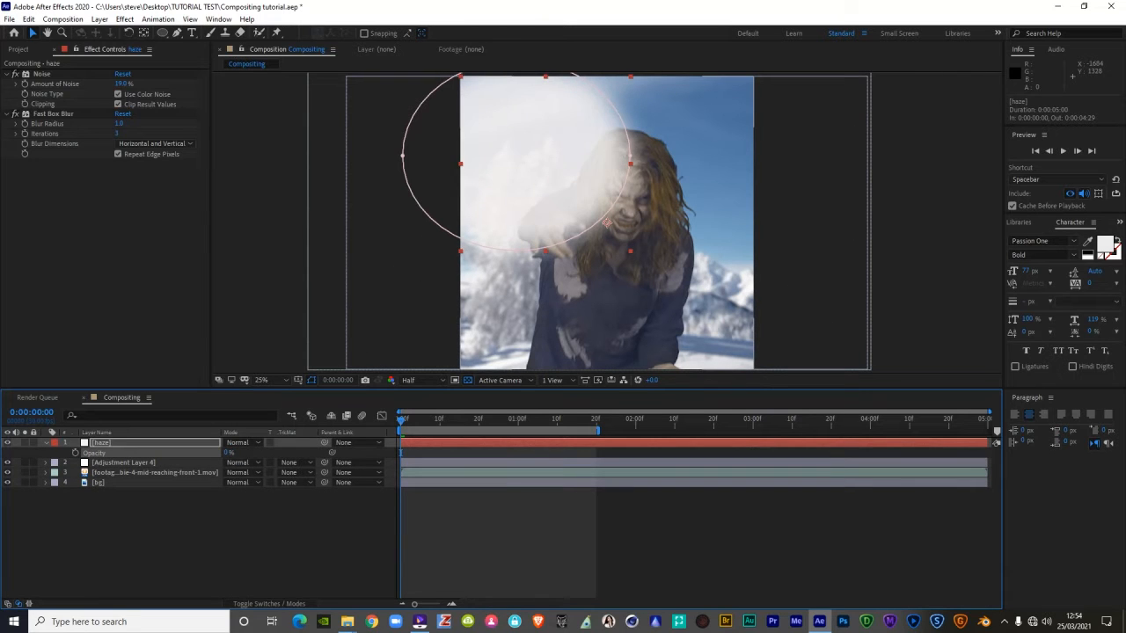
pyautogui.click(240, 442)
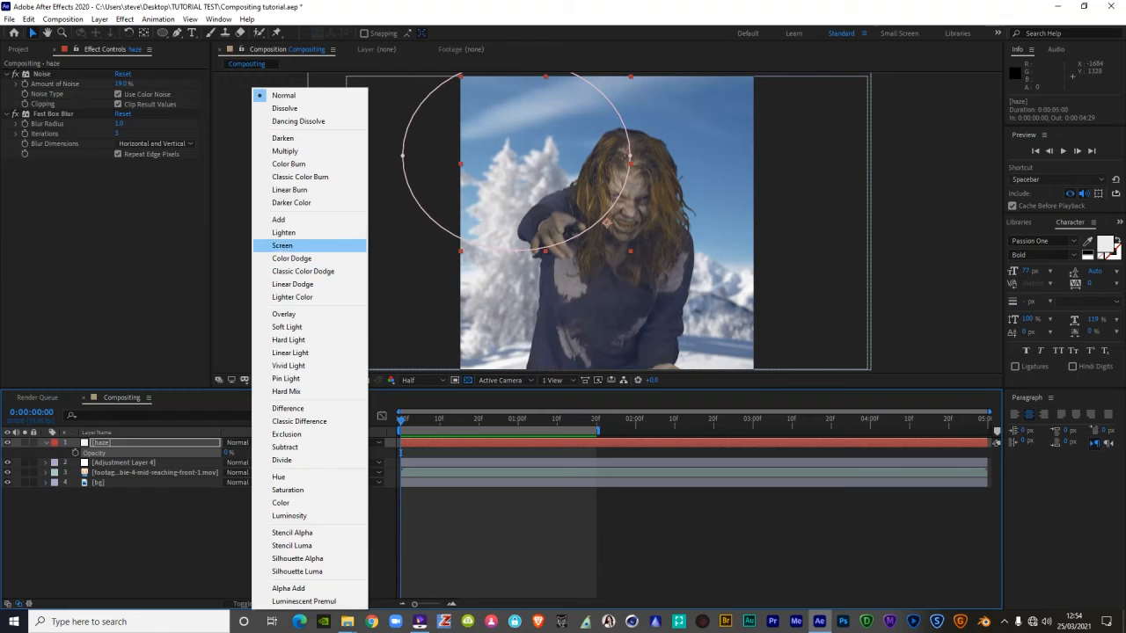
pyautogui.click(283, 245)
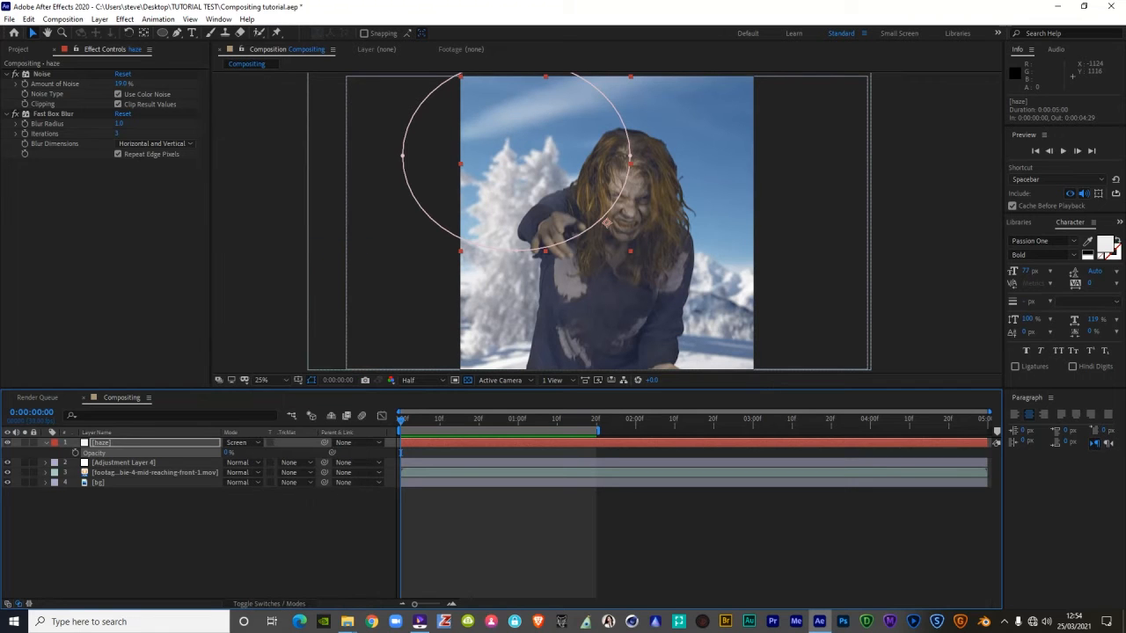
pyautogui.click(311, 381)
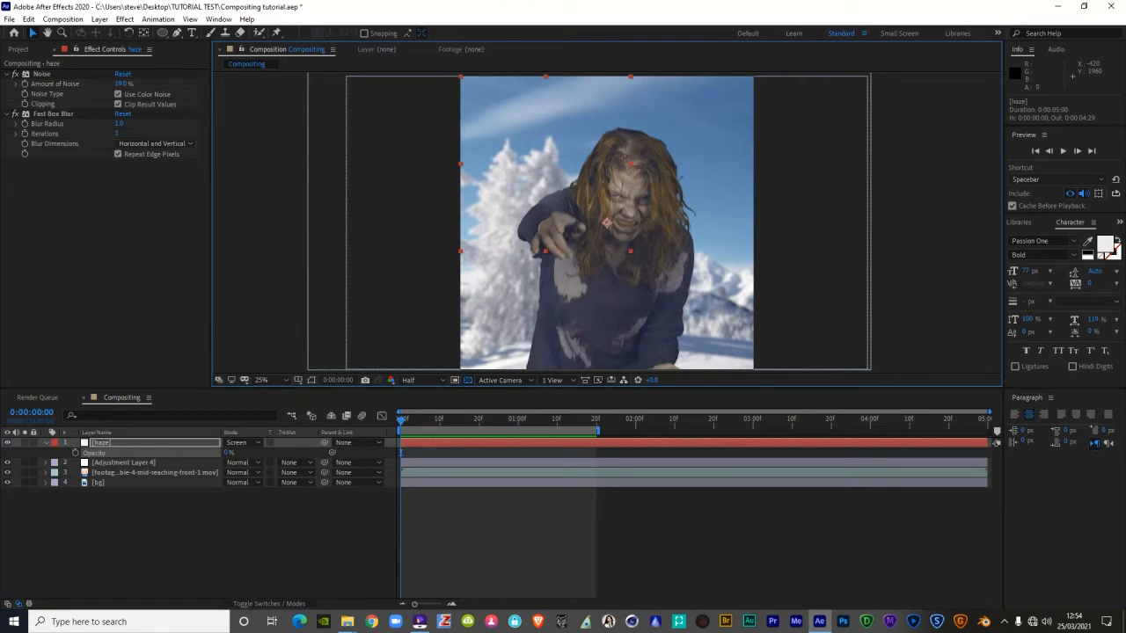
# Step: Raise the haze layer's opacity to 13%, comparing the image with the haze hidden and shown
pyautogui.moveTo(228, 453); pyautogui.dragTo(242, 453)
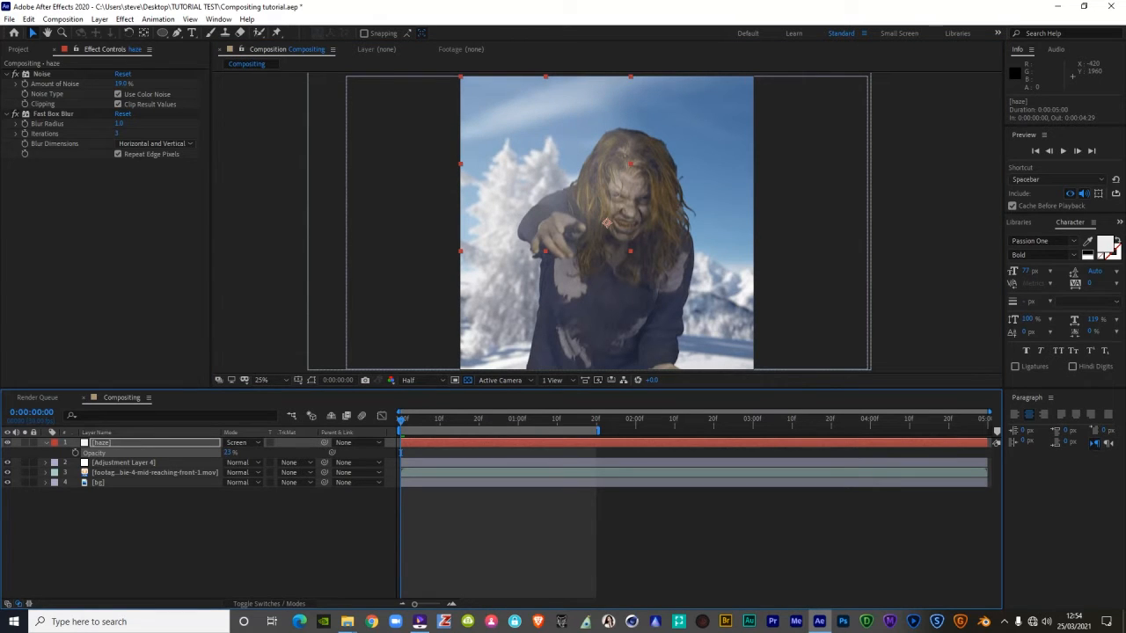
pyautogui.moveTo(246, 453); pyautogui.dragTo(239, 453)
pyautogui.click(7, 442)
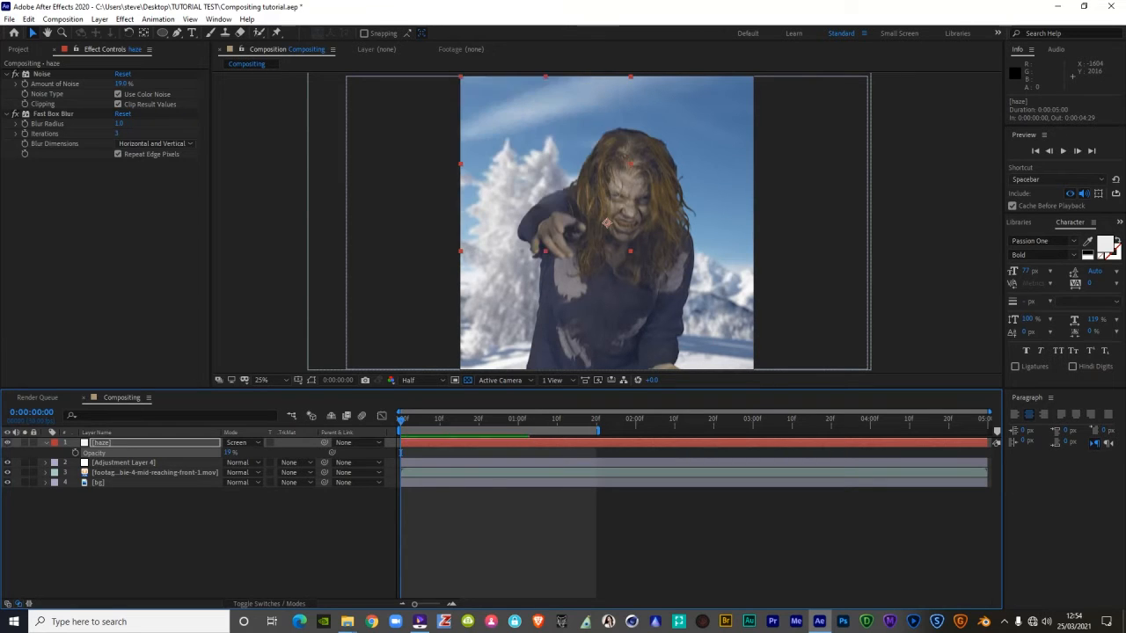
pyautogui.click(8, 442)
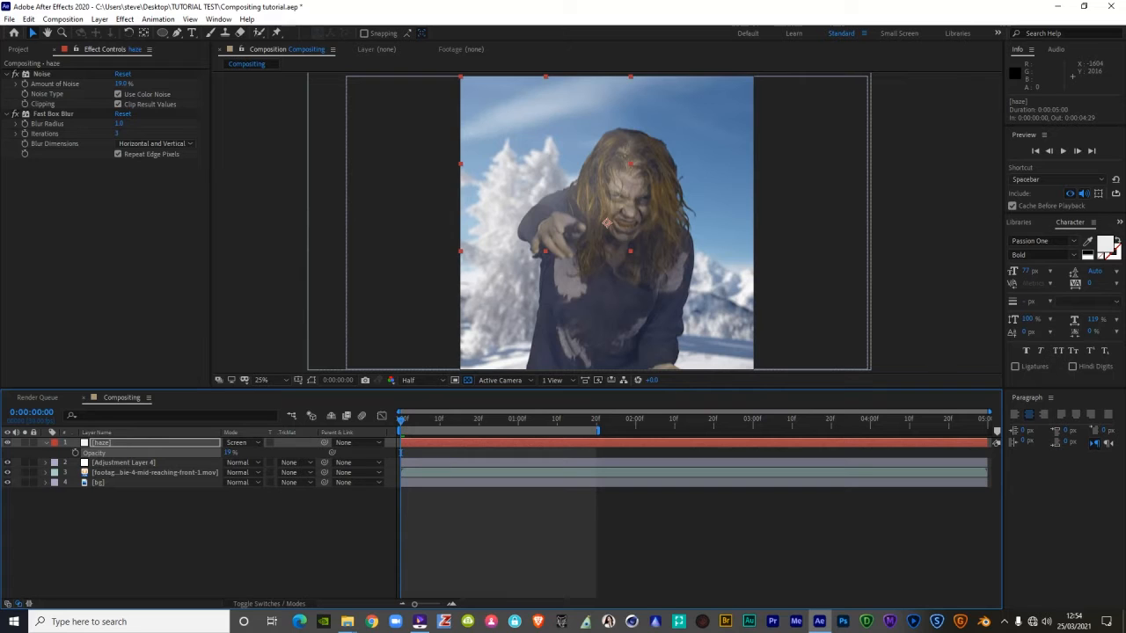
pyautogui.moveTo(229, 453); pyautogui.dragTo(224, 453)
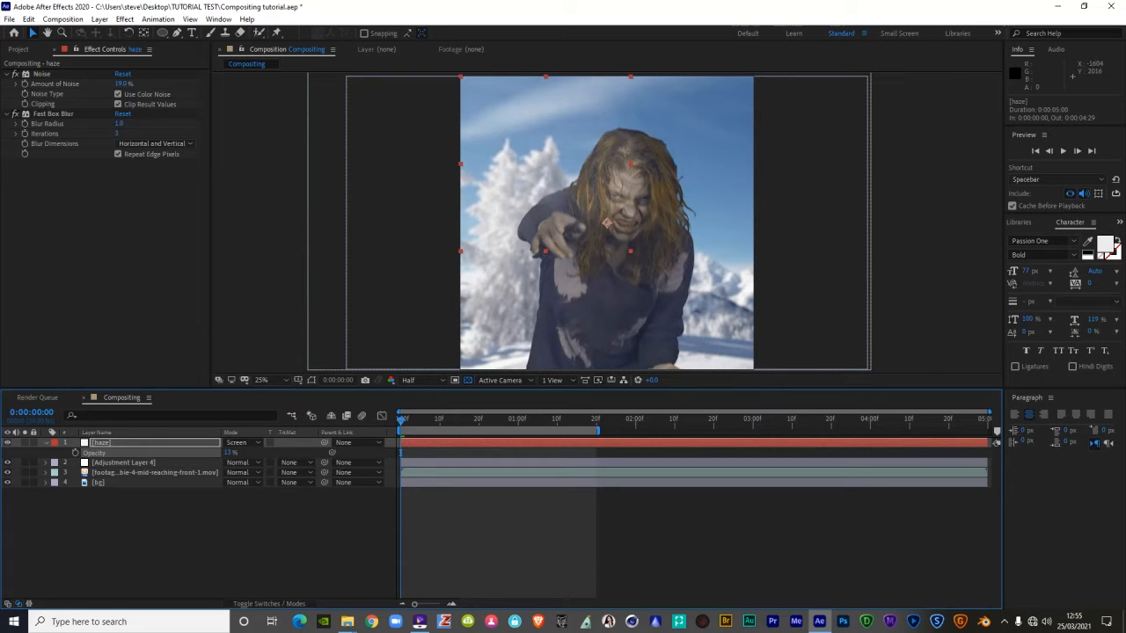
# Step: Set the haze layer's opacity to 8% and play back the composition to check the result
pyautogui.click(228, 453)
pyautogui.write('8')
pyautogui.press('Return')
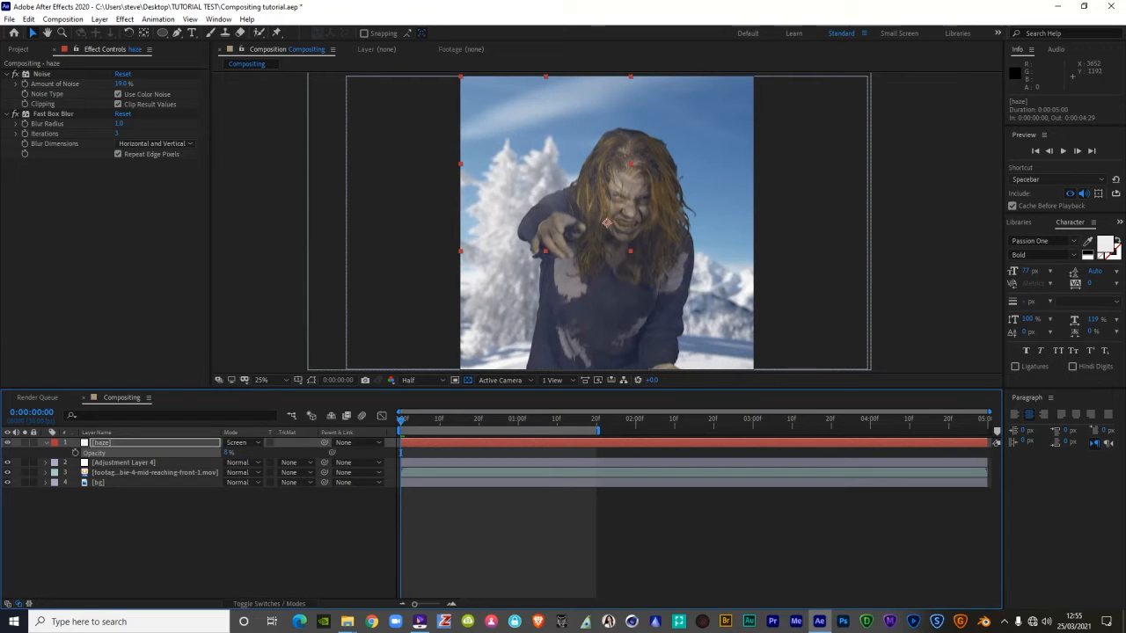
pyautogui.press('space')
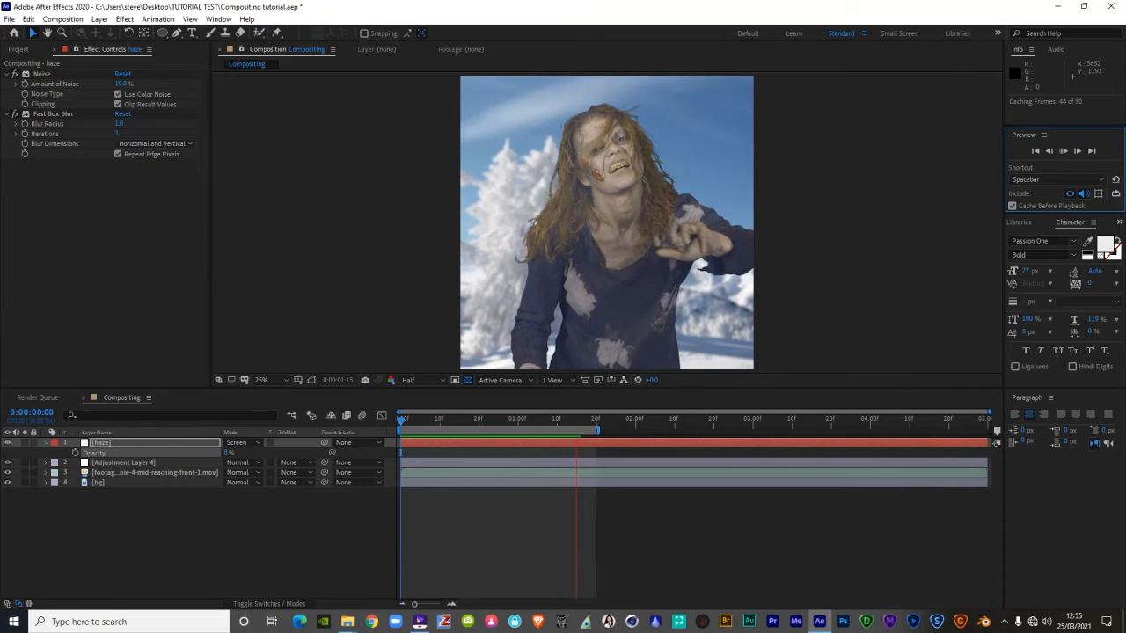
pyautogui.moveTo(401, 421)
pyautogui.mouseDown()
pyautogui.moveTo(457, 421)
pyautogui.moveTo(417, 421)
pyautogui.mouseUp()
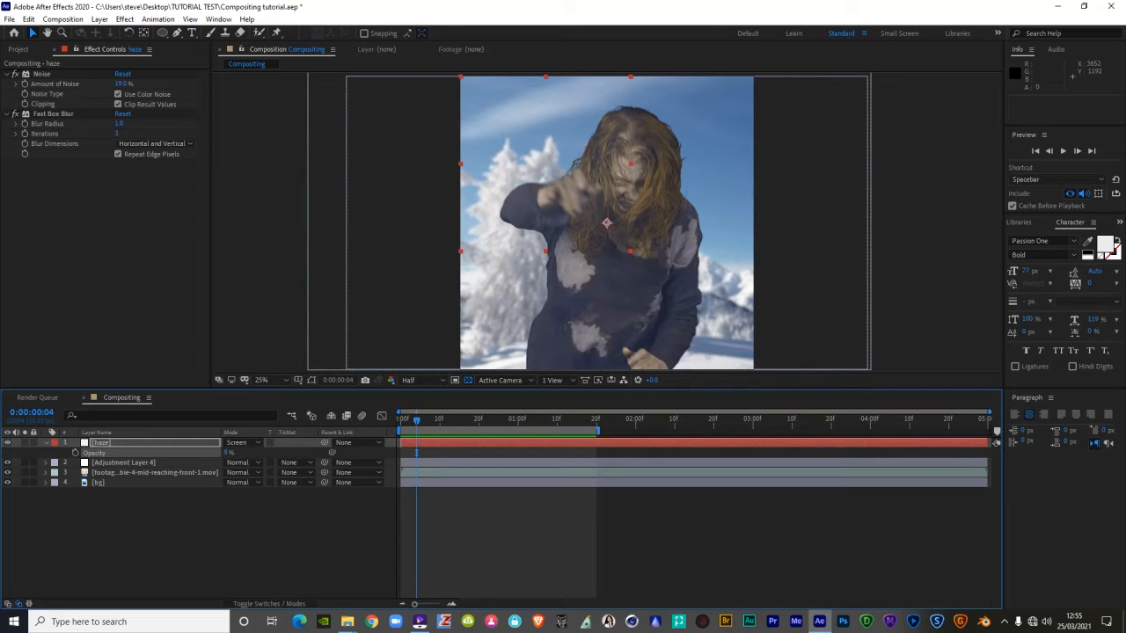
pyautogui.press('t')
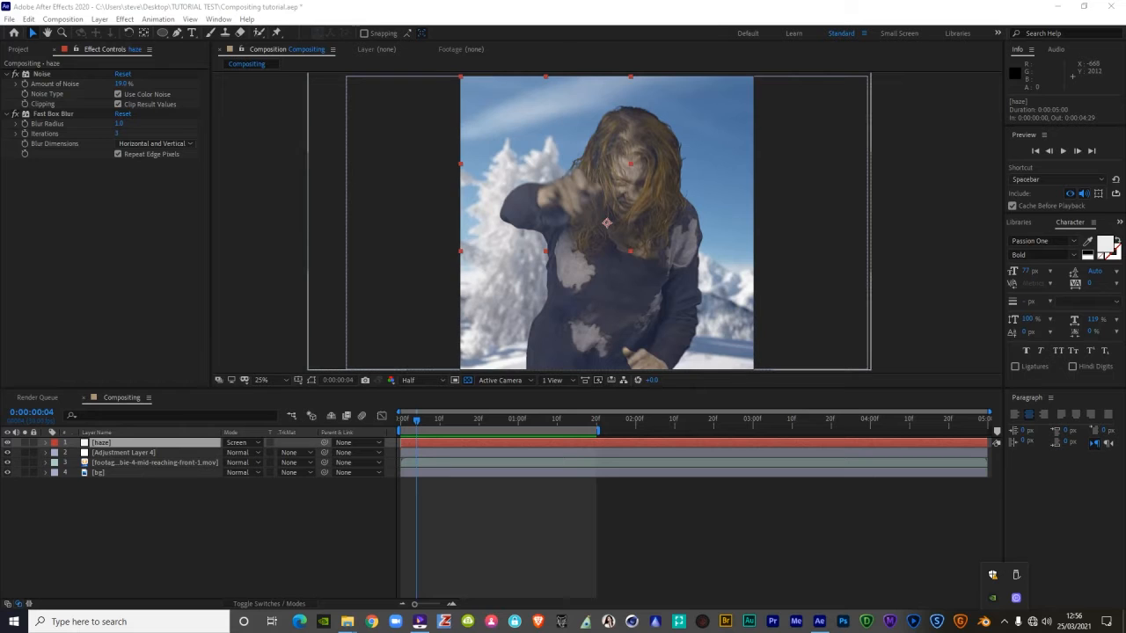
# Step: Pre-compose the haze, adjustment and zombie footage layers into a new composition named Footage
pyautogui.keyDown('shift'); pyautogui.click(155, 463); pyautogui.keyUp('shift')
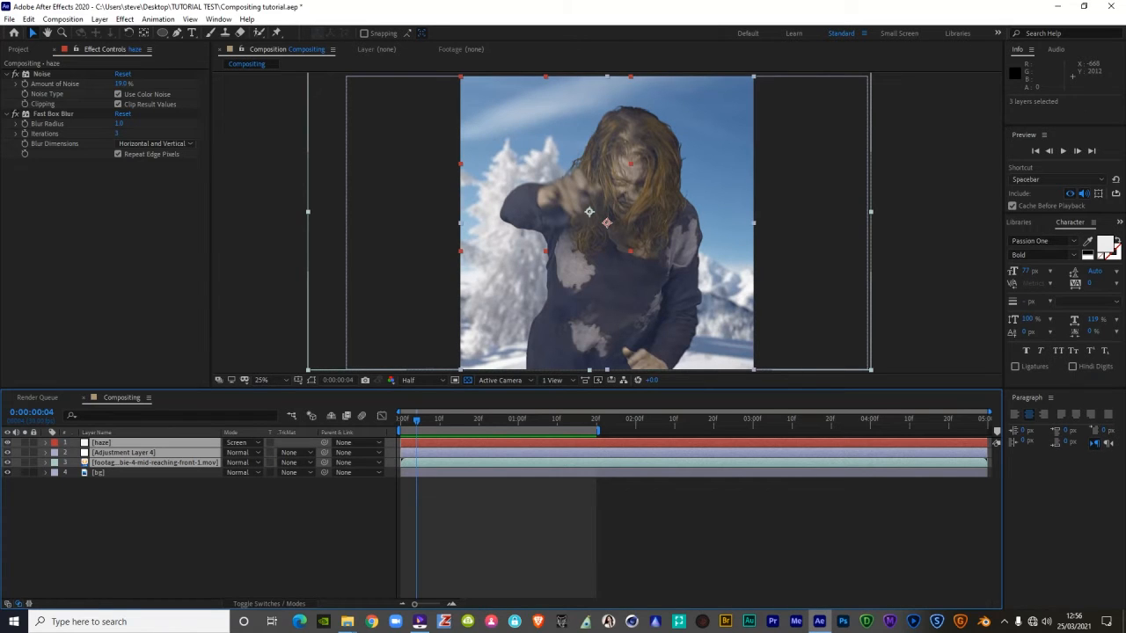
pyautogui.rightClick(128, 462)
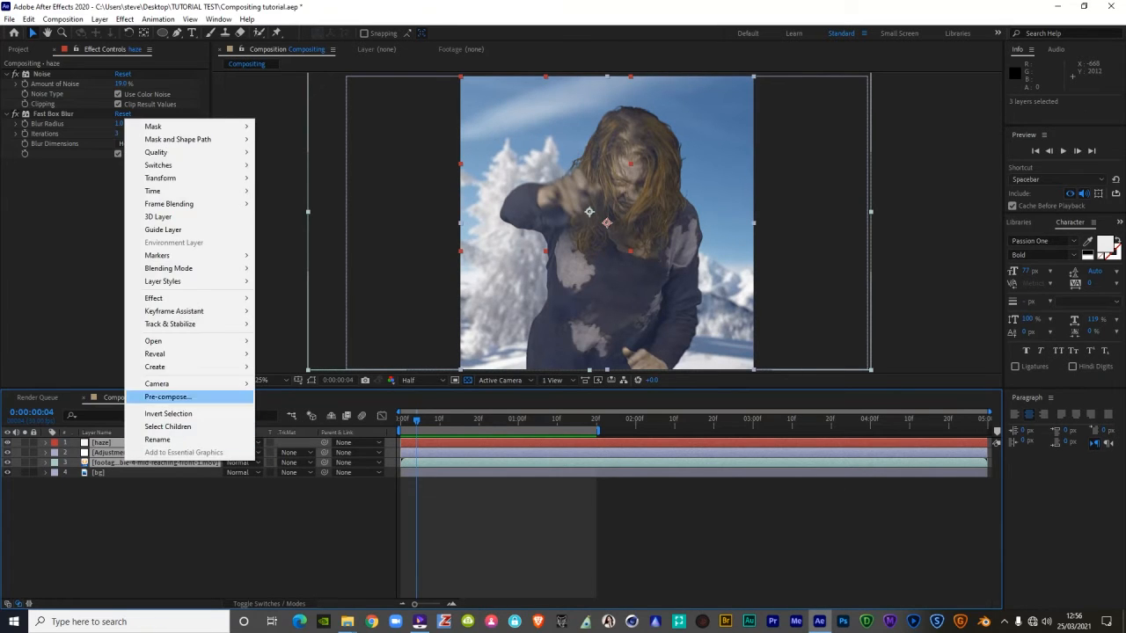
pyautogui.click(180, 394)
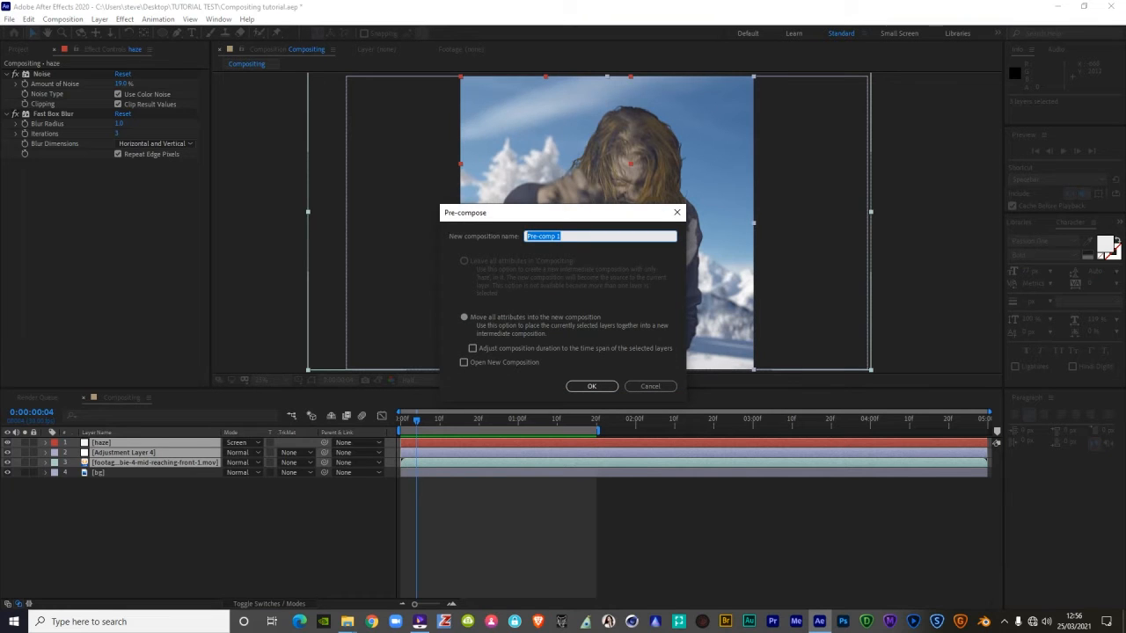
pyautogui.write('footage')
pyautogui.press('Return')
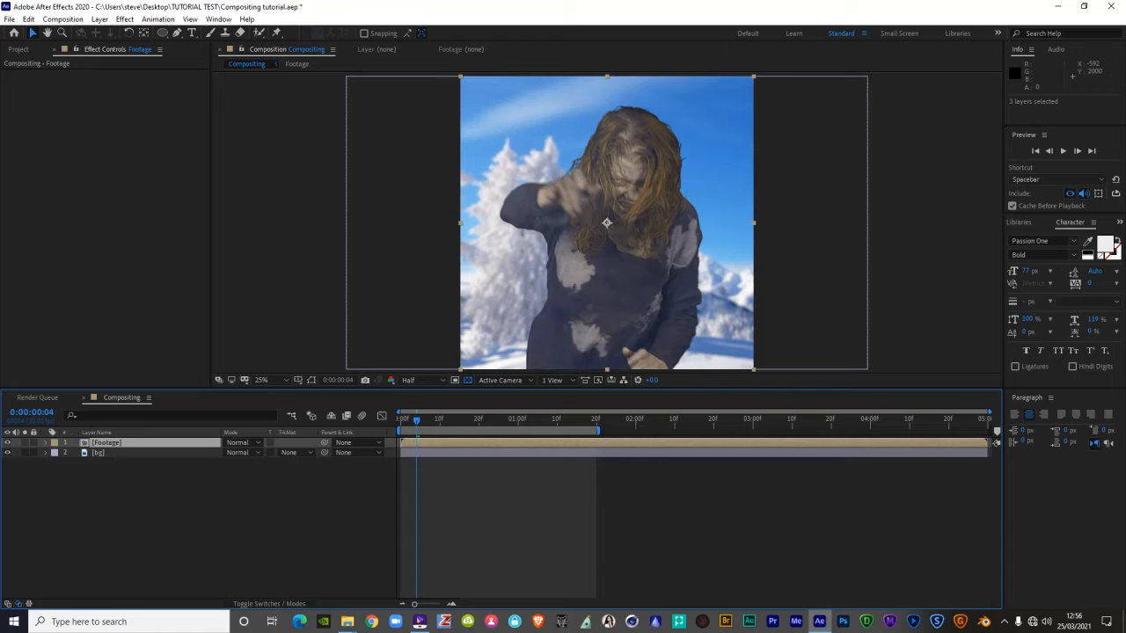
# Step: Apply the RG VFX Supercomp effect to both the Footage and bg layers
pyautogui.hotkey('ctrl', 'a')
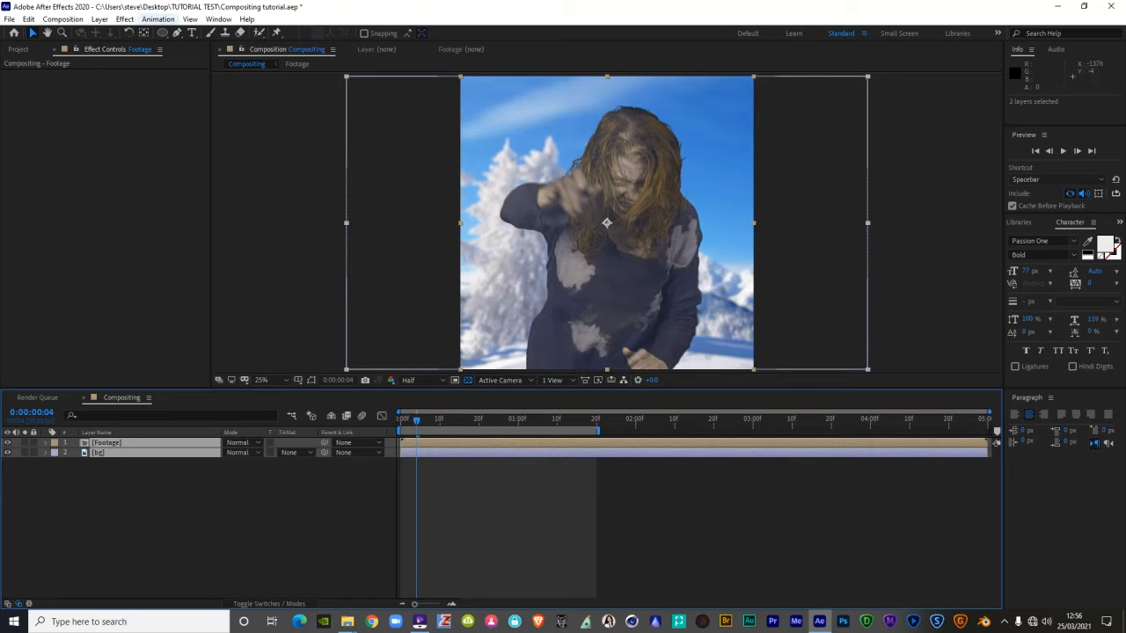
pyautogui.click(124, 18)
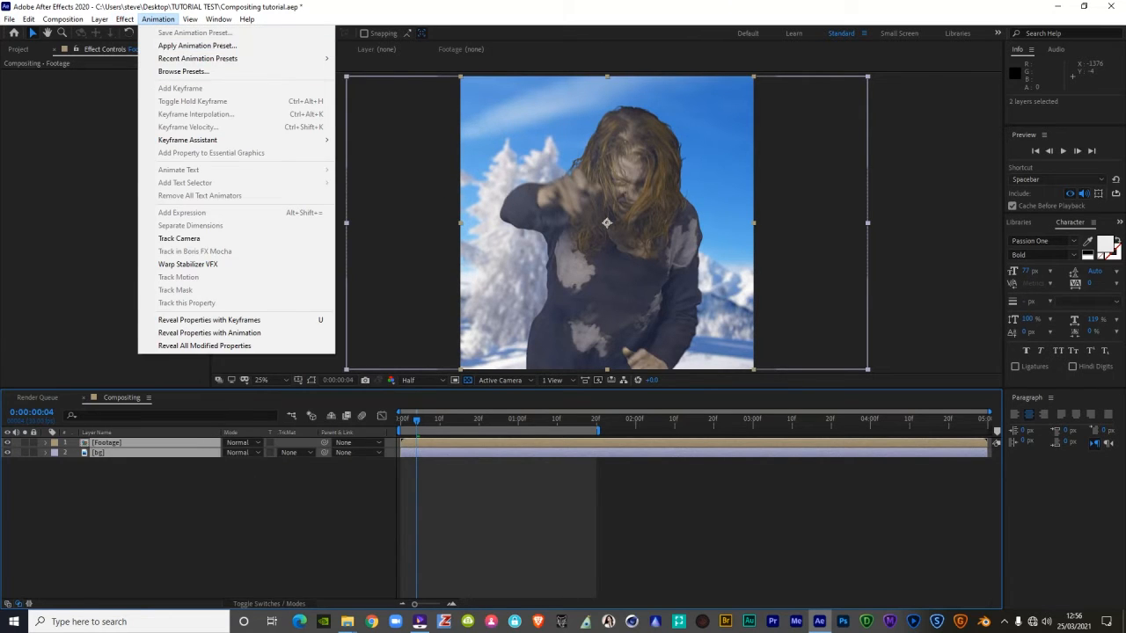
pyautogui.moveTo(194, 103)
pyautogui.moveTo(334, 76)
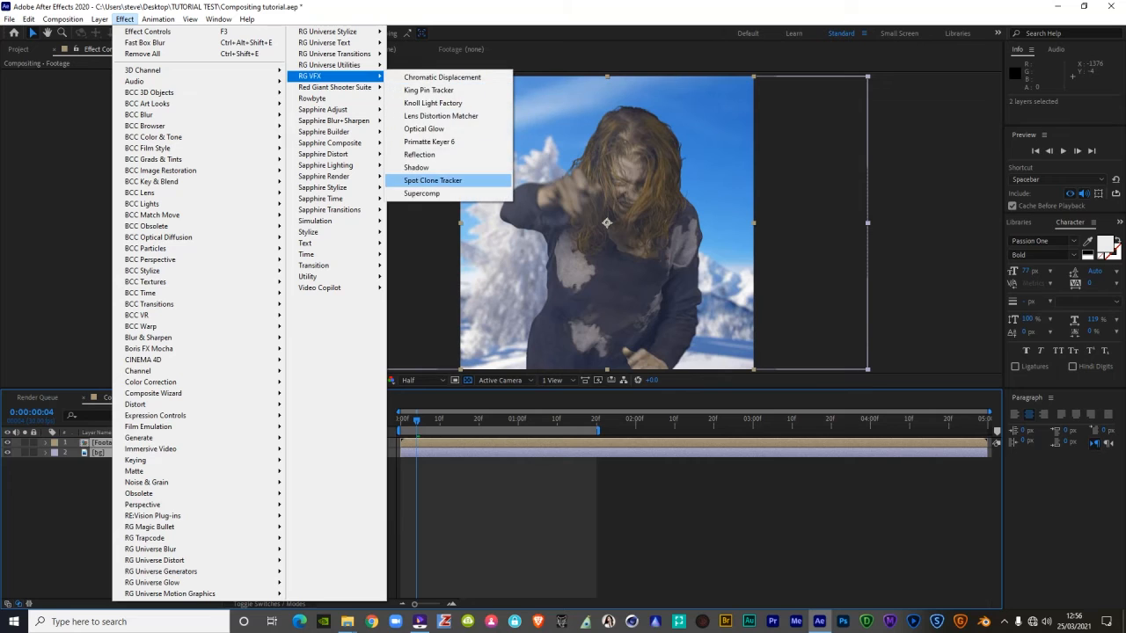
pyautogui.click(422, 192)
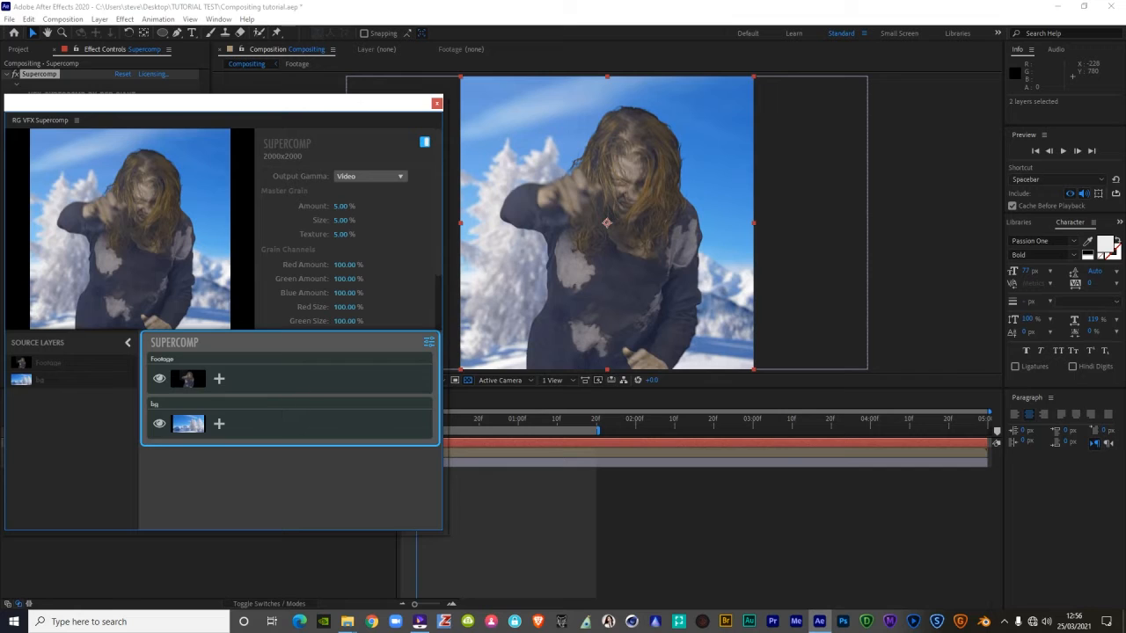
# Step: Add Color Correction to the Footage layer in Supercomp and match it to the background
pyautogui.click(219, 378)
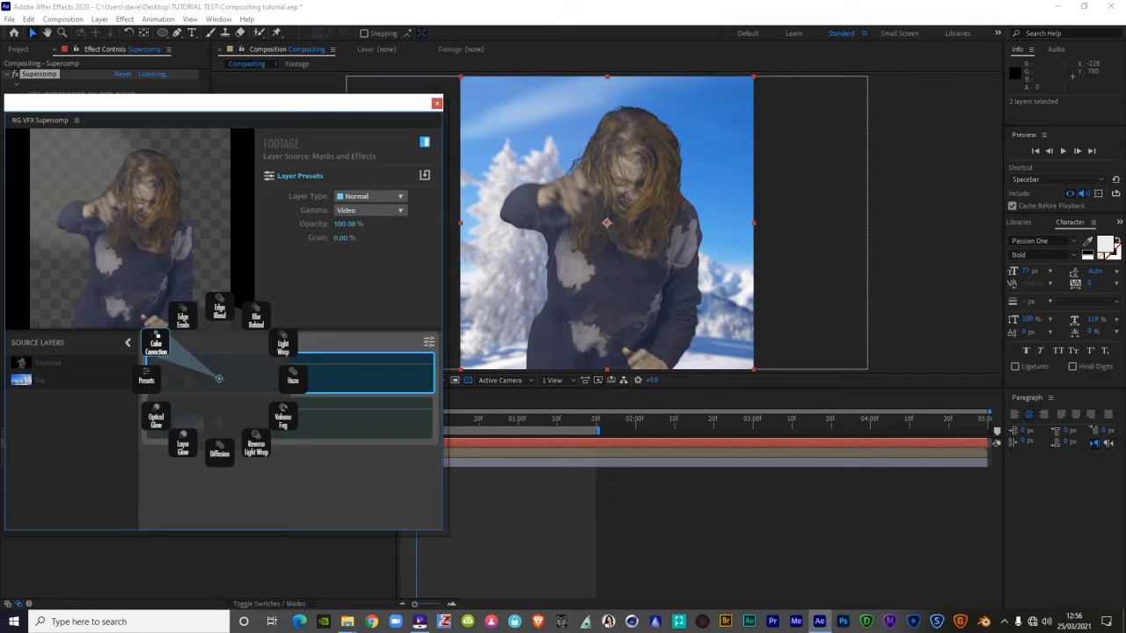
pyautogui.click(156, 343)
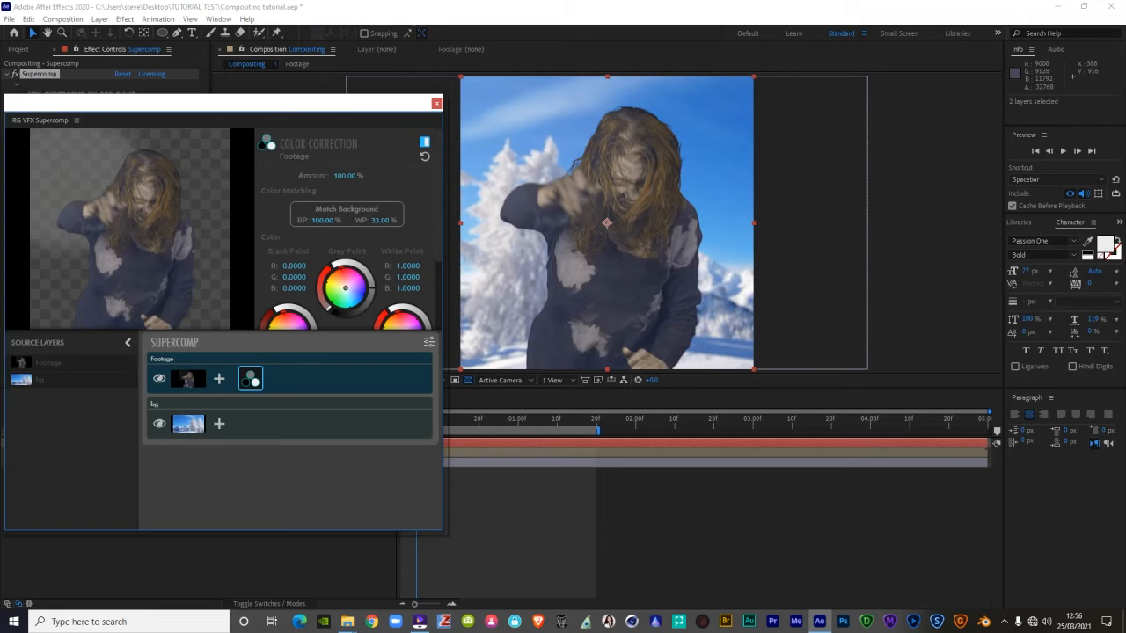
pyautogui.click(346, 211)
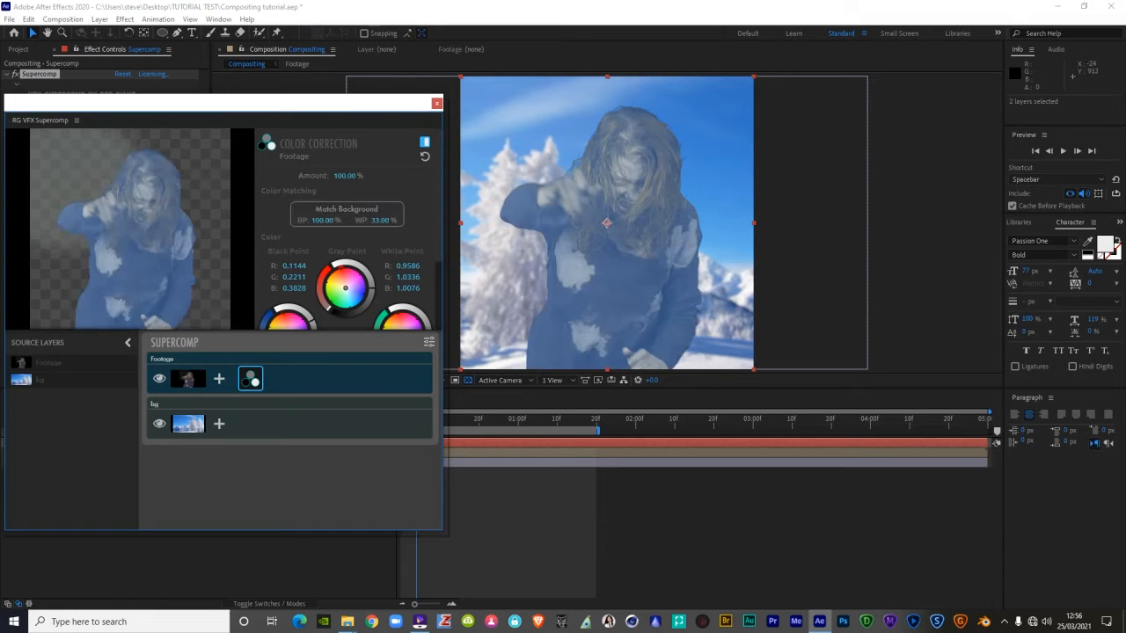
# Step: Reduce the Footage color correction amount to 20%, and refine it to 15%
pyautogui.click(345, 175)
pyautogui.write('20')
pyautogui.press('Return')
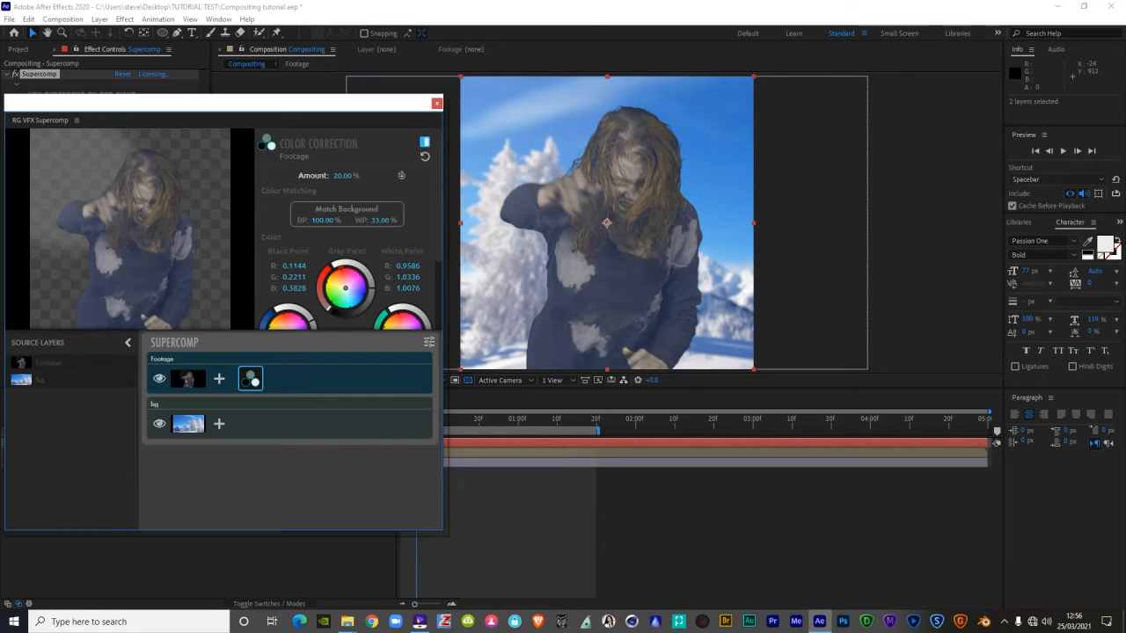
pyautogui.click(343, 175)
pyautogui.write('15')
pyautogui.press('Return')
# Step: Add Edge Blend, Light Wrap and Reverse Light Wrap to the Footage layer in Supercomp
pyautogui.click(219, 379)
pyautogui.click(219, 305)
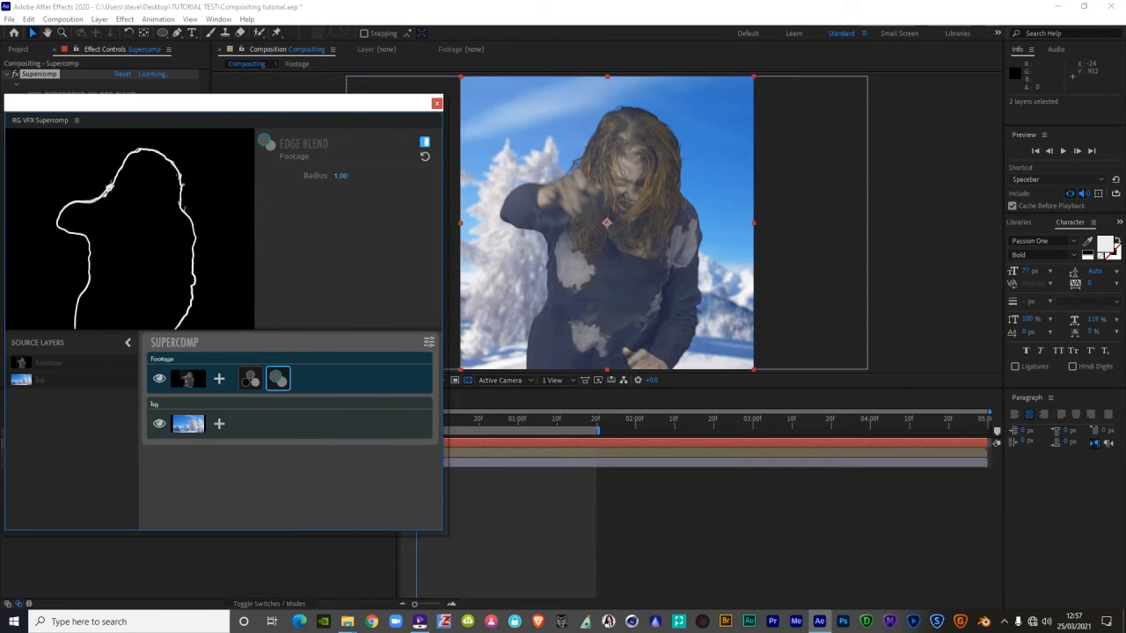
pyautogui.click(219, 379)
pyautogui.click(282, 343)
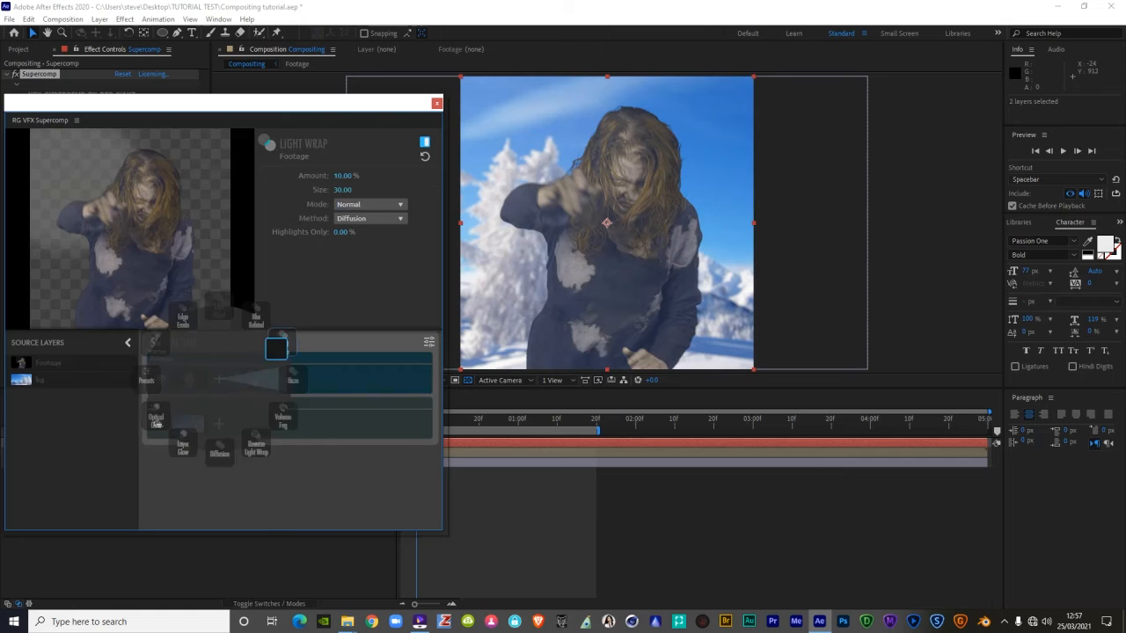
pyautogui.click(219, 379)
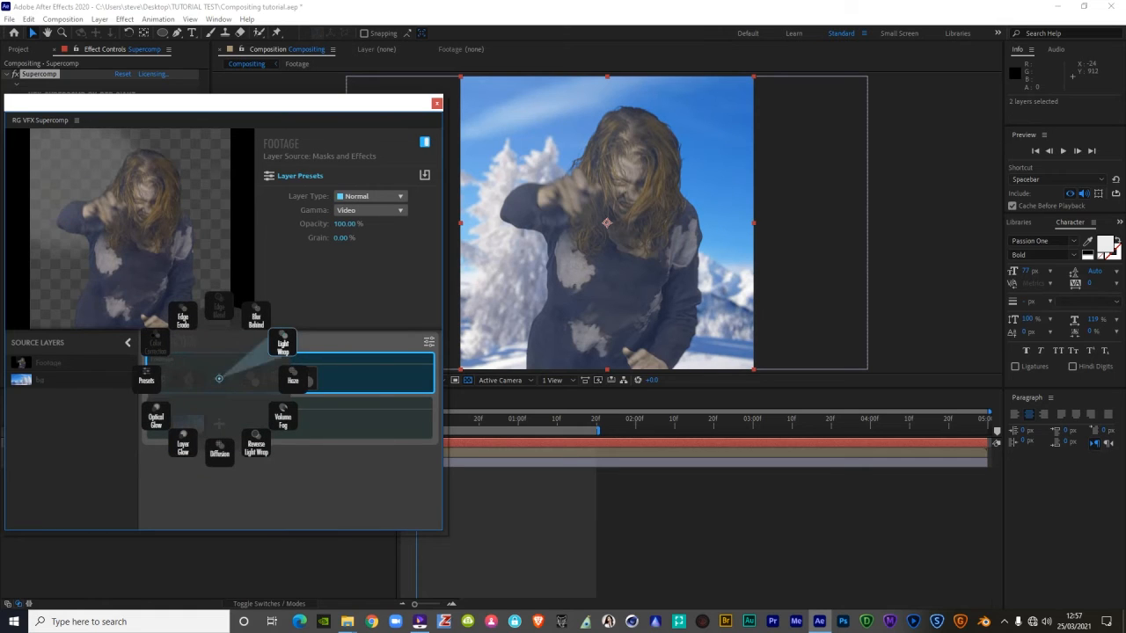
pyautogui.click(255, 444)
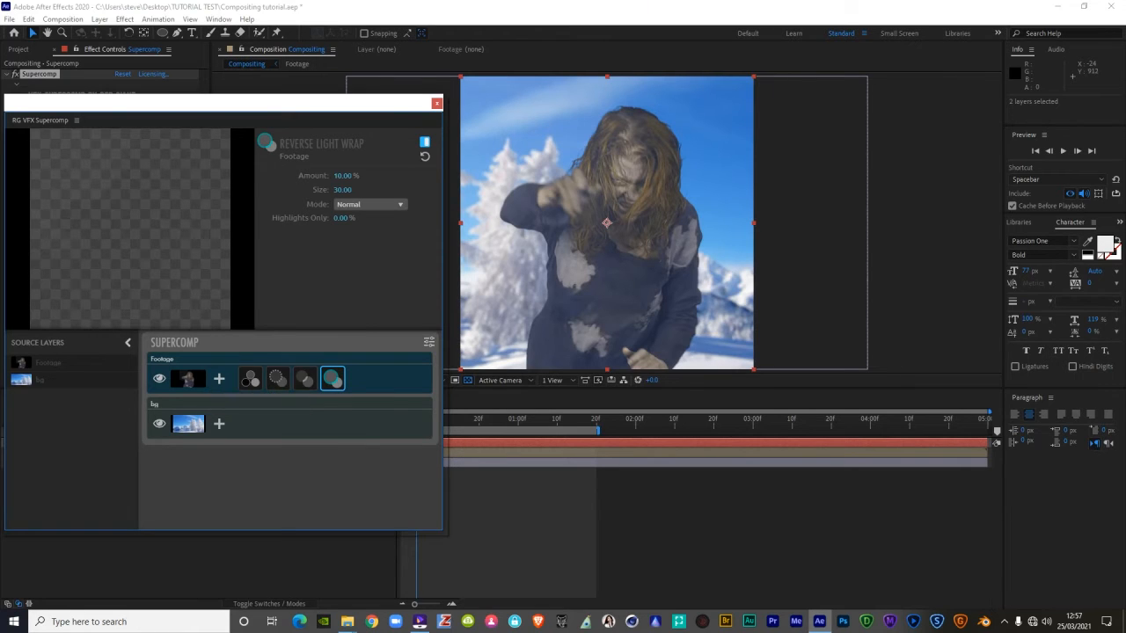
# Step: Close the Supercomp window, preview the composite in motion, and return to the first frame
pyautogui.click(437, 103)
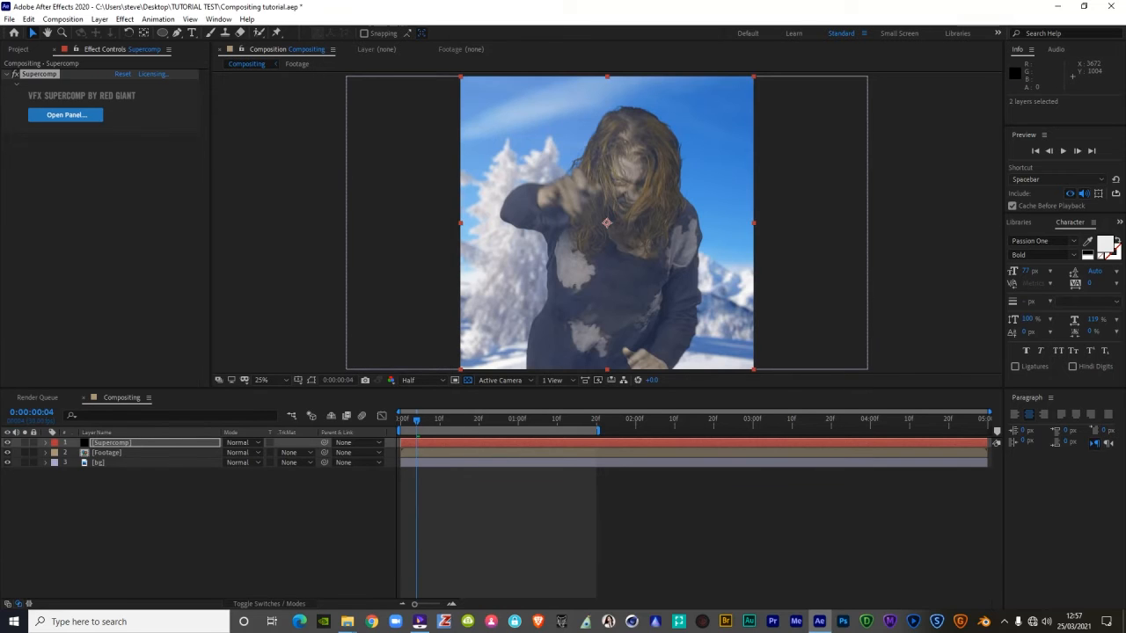
pyautogui.click(1063, 152)
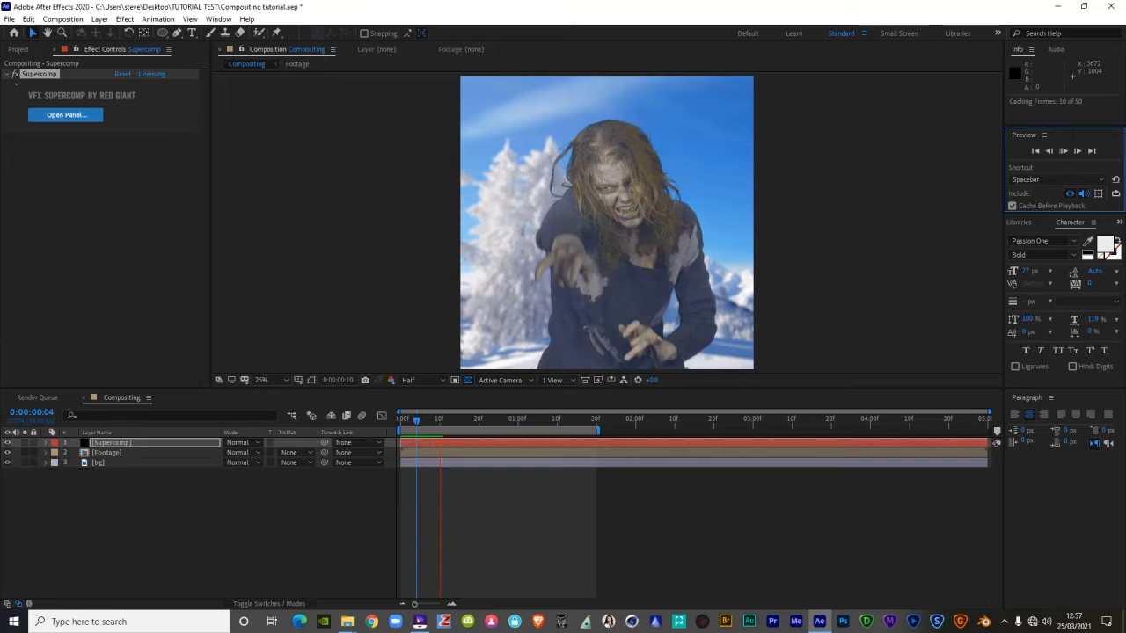
pyautogui.moveTo(416, 421); pyautogui.dragTo(402, 420)
# Step: Pre-compose the Supercomp, Footage and bg layers together as Main footage
pyautogui.hotkey('ctrl', 'a')
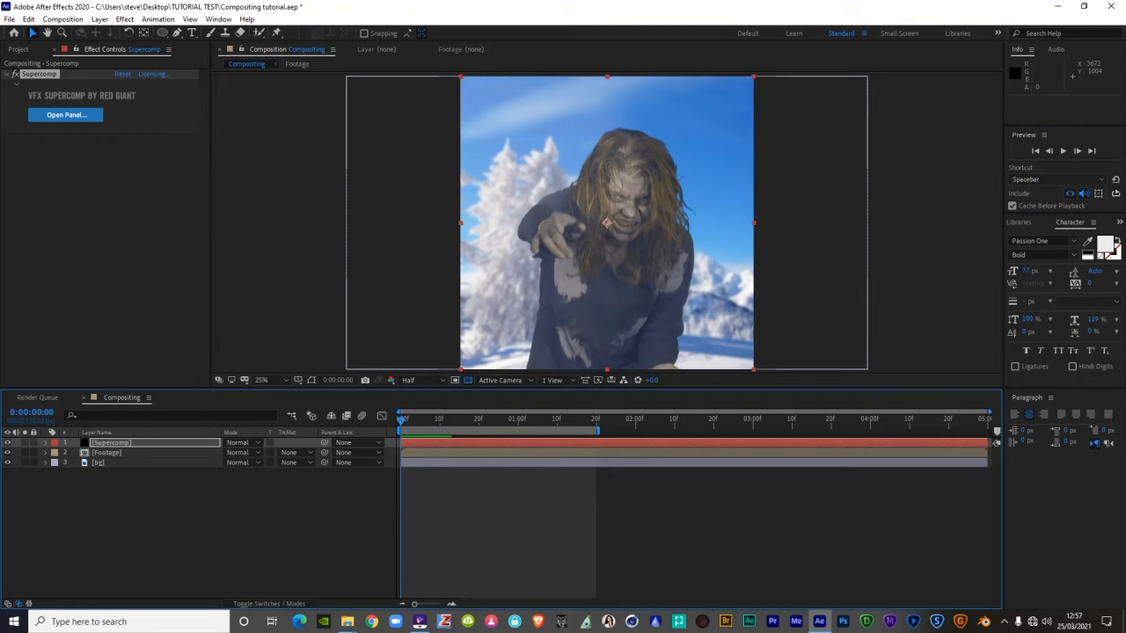
pyautogui.rightClick(106, 442)
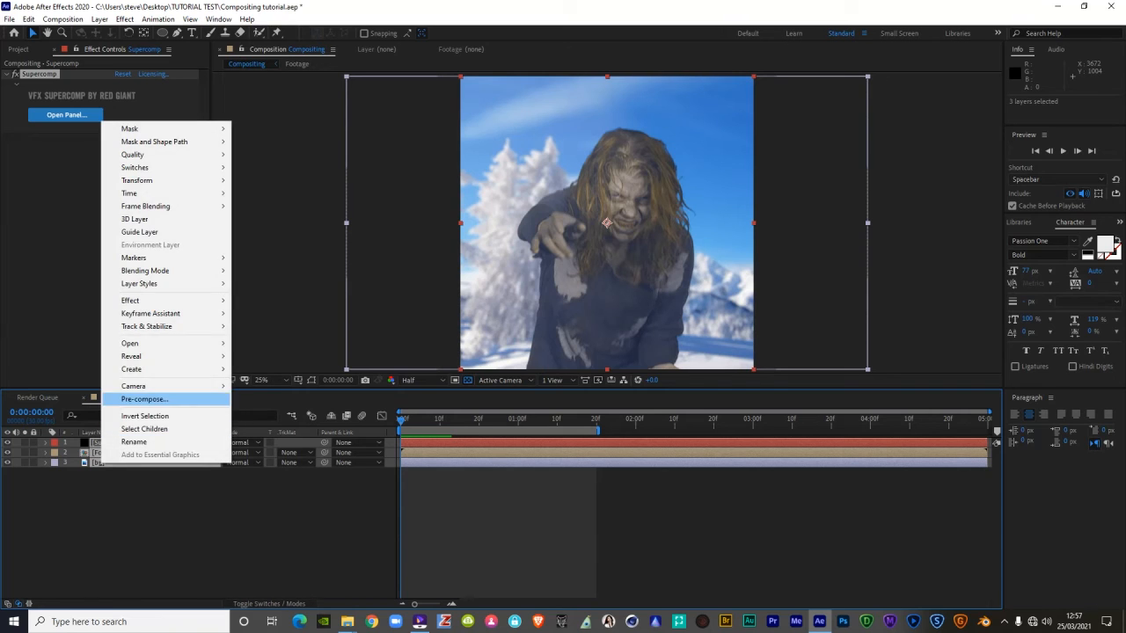
pyautogui.click(144, 399)
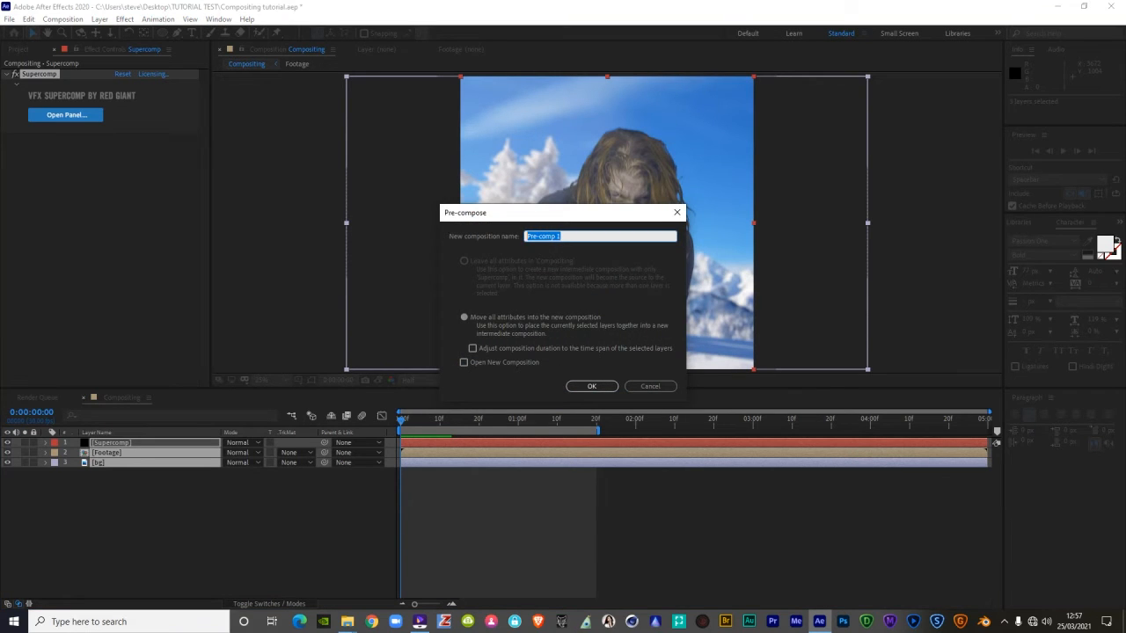
pyautogui.write('Main footage')
pyautogui.press('Return')
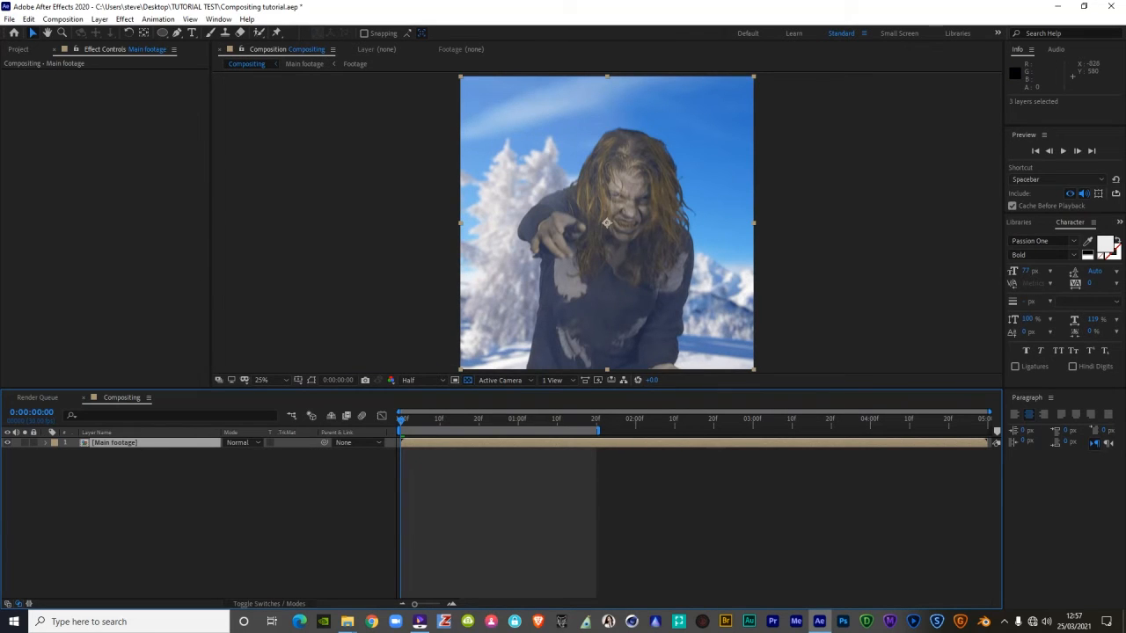
# Step: Apply Magic Bullet Colorista V to the Main footage layer and start its Guided Color Correction
pyautogui.click(124, 18)
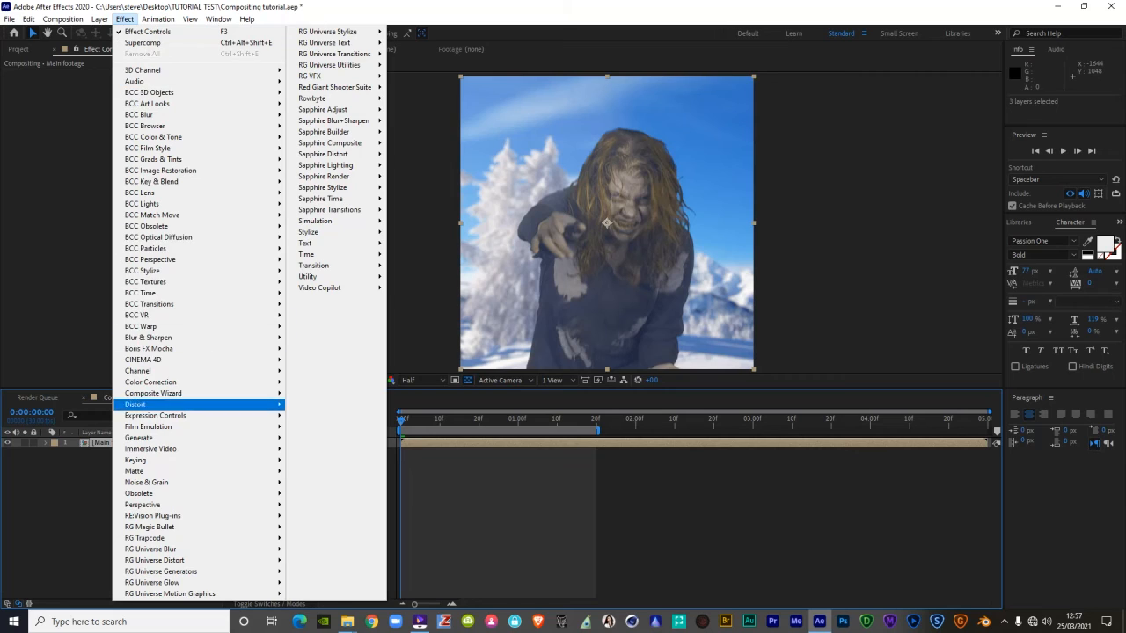
pyautogui.moveTo(149, 527)
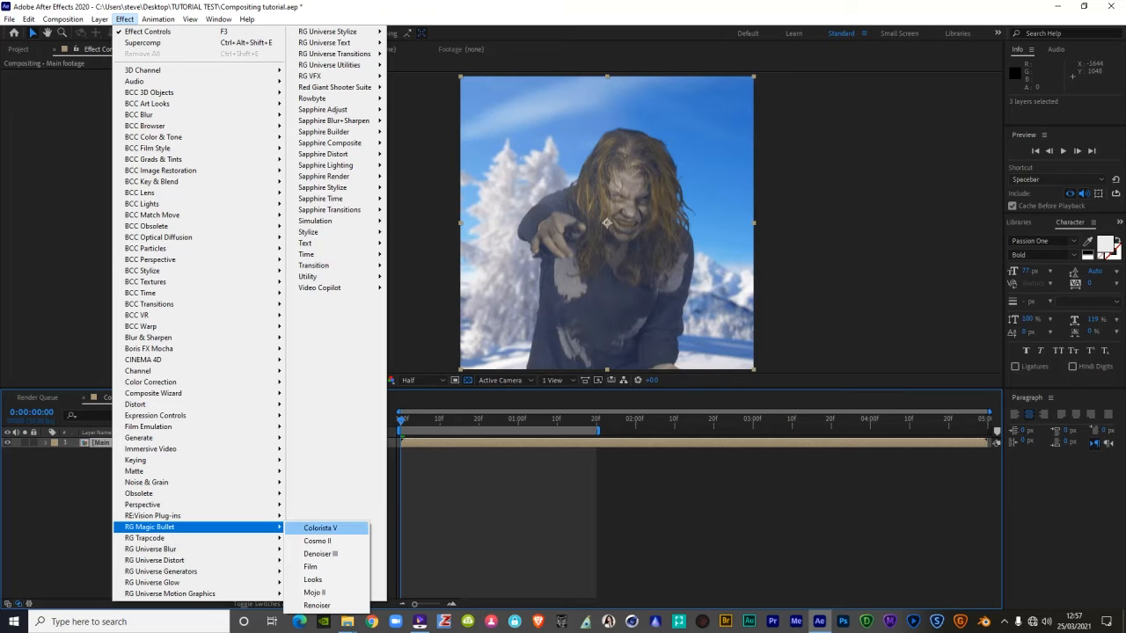
pyautogui.click(320, 527)
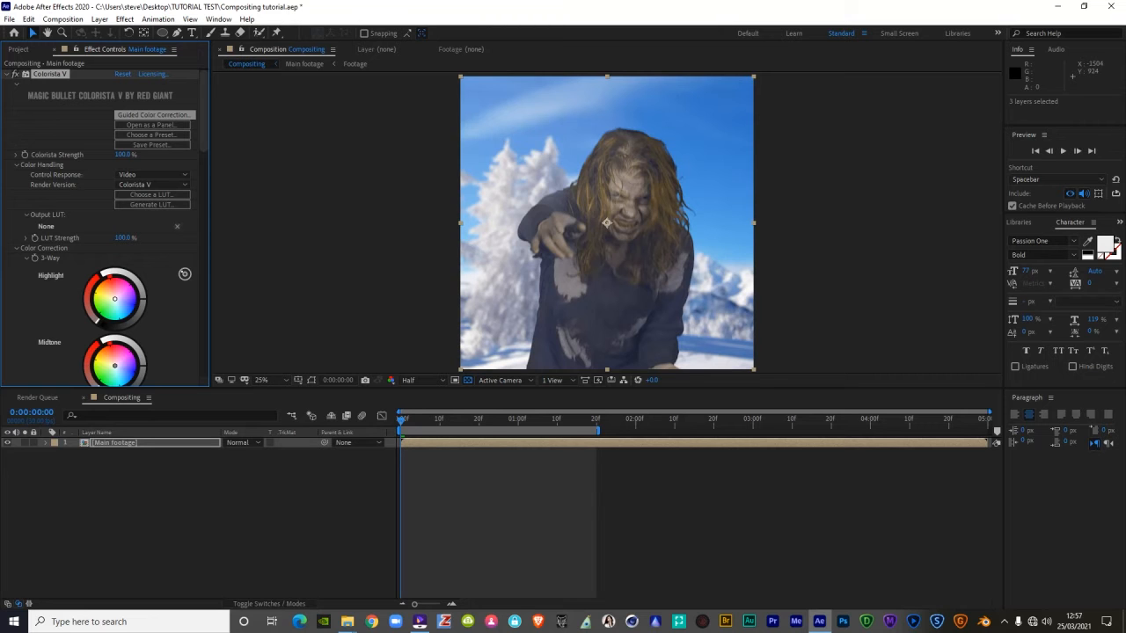
pyautogui.click(153, 114)
pyautogui.click(490, 414)
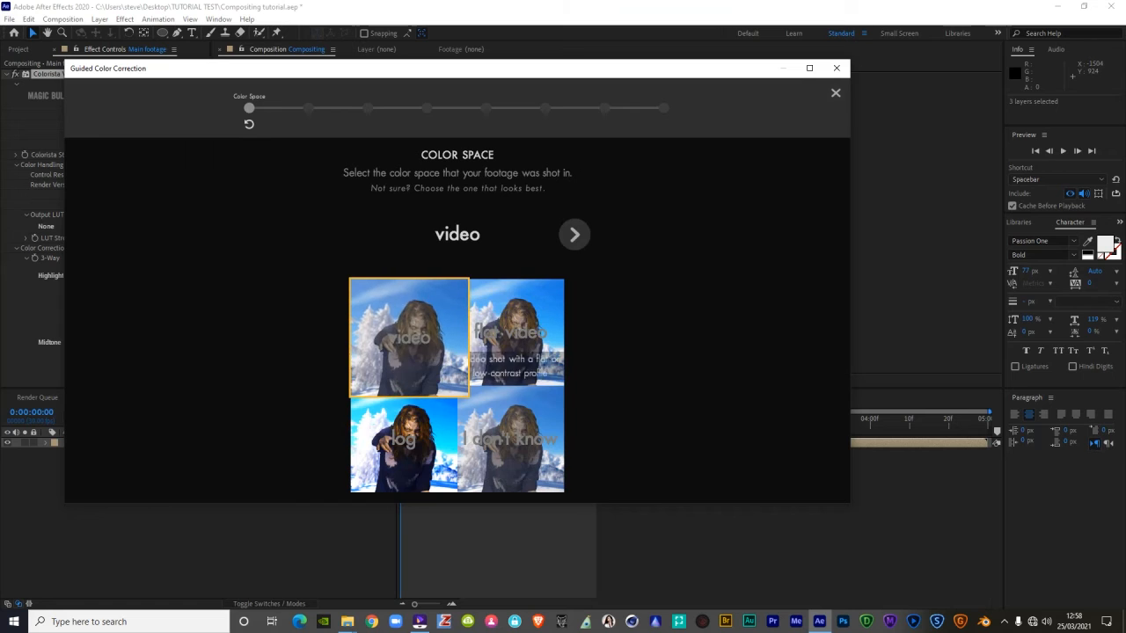
# Step: Accept the video color space and slightly lower the black and white levels in the guided correction
pyautogui.click(575, 235)
pyautogui.moveTo(456, 235)
pyautogui.mouseDown()
pyautogui.moveTo(428, 235)
pyautogui.moveTo(446, 235)
pyautogui.mouseUp()
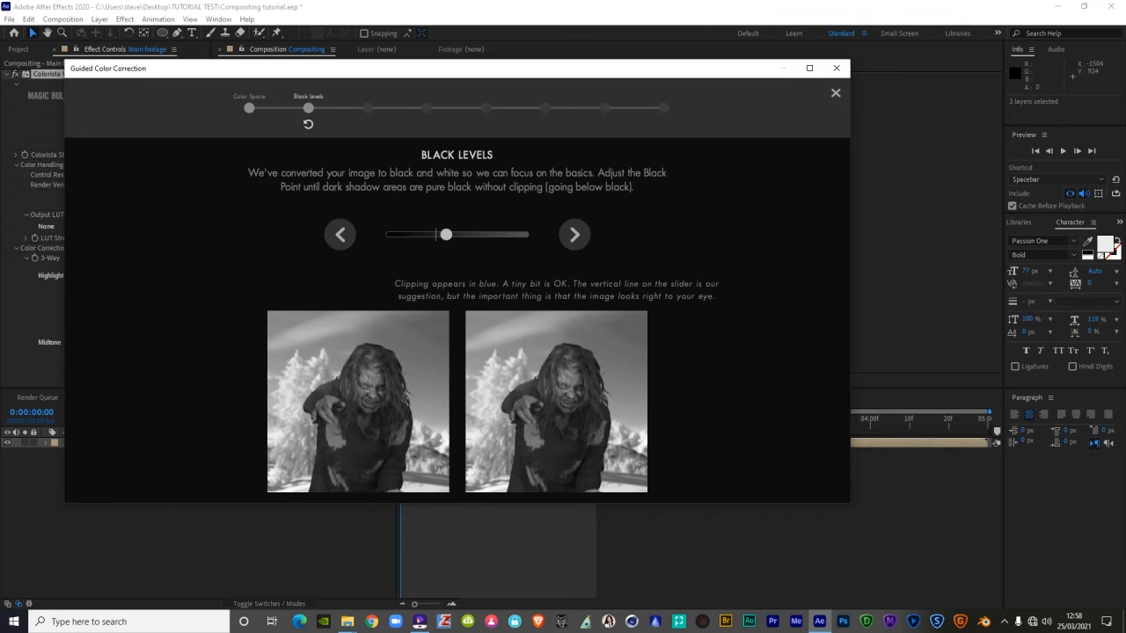
pyautogui.click(574, 235)
pyautogui.moveTo(440, 235)
pyautogui.mouseDown()
pyautogui.moveTo(521, 234)
pyautogui.moveTo(431, 235)
pyautogui.mouseUp()
pyautogui.click(574, 234)
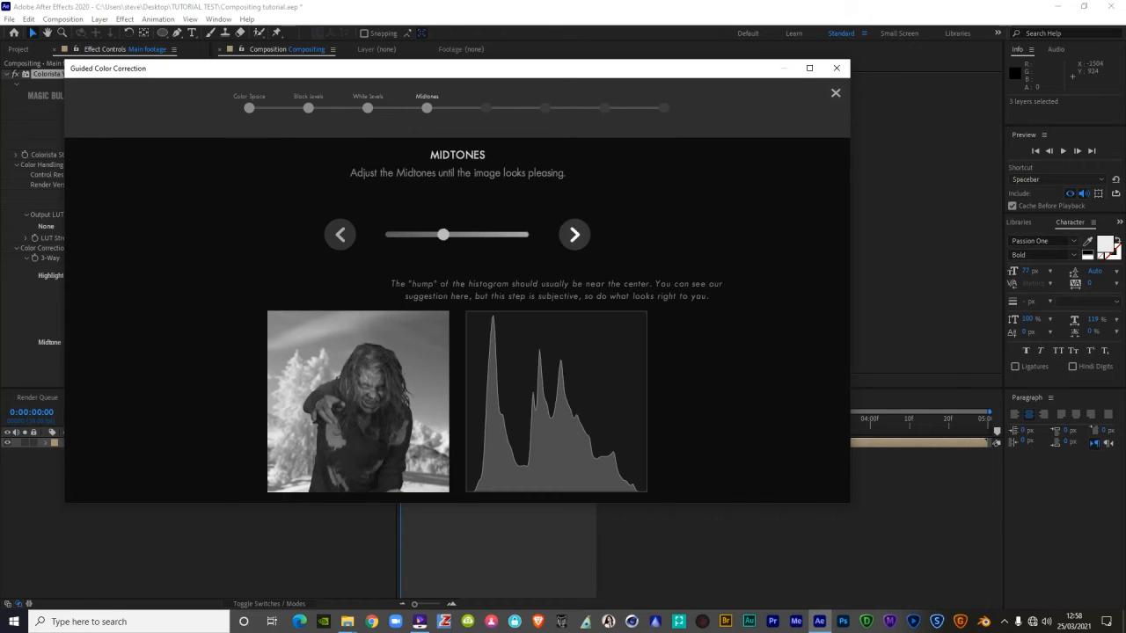
# Step: Reduce the contrast slightly and raise the saturation to just under half, continuing to the color balance stage
pyautogui.click(574, 234)
pyautogui.moveTo(456, 234); pyautogui.dragTo(434, 235)
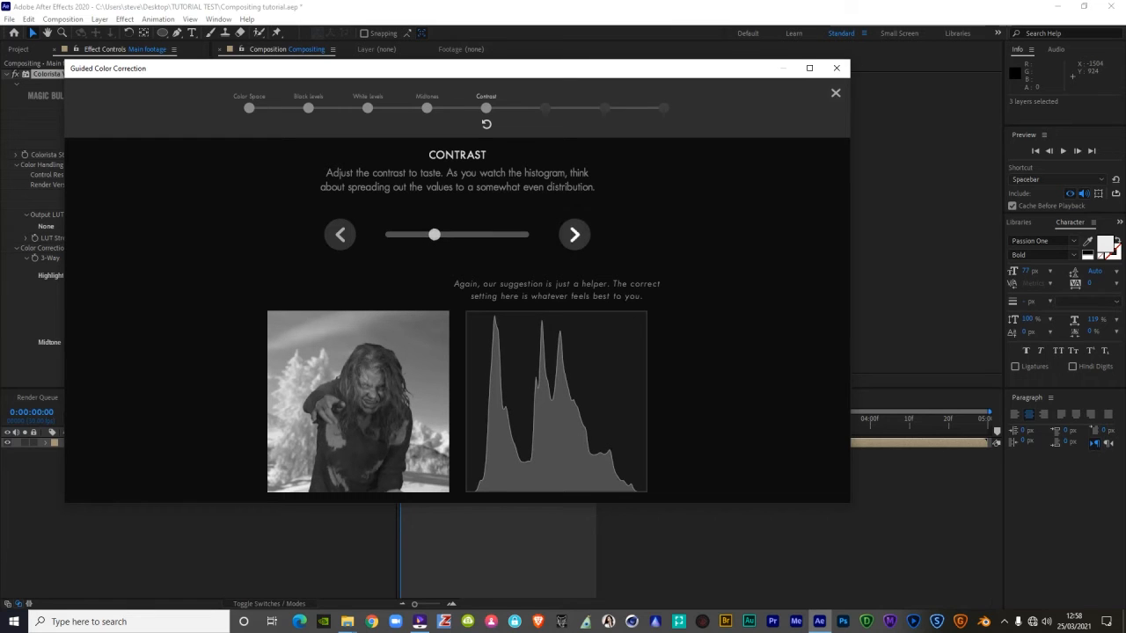
pyautogui.click(574, 234)
pyautogui.moveTo(388, 233); pyautogui.dragTo(450, 234)
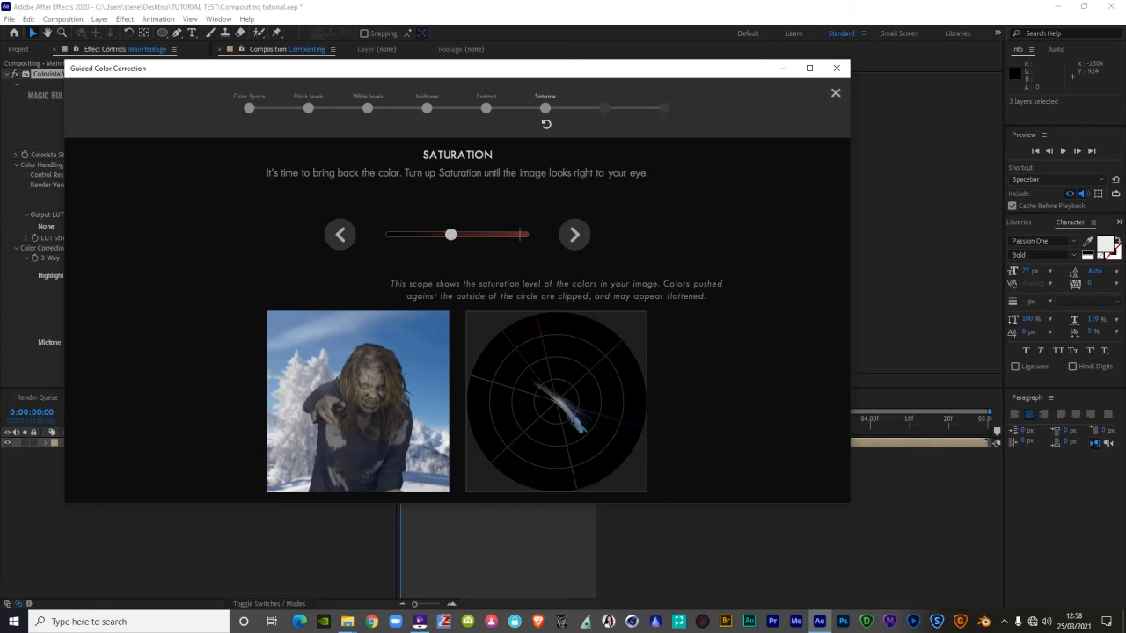
pyautogui.click(574, 233)
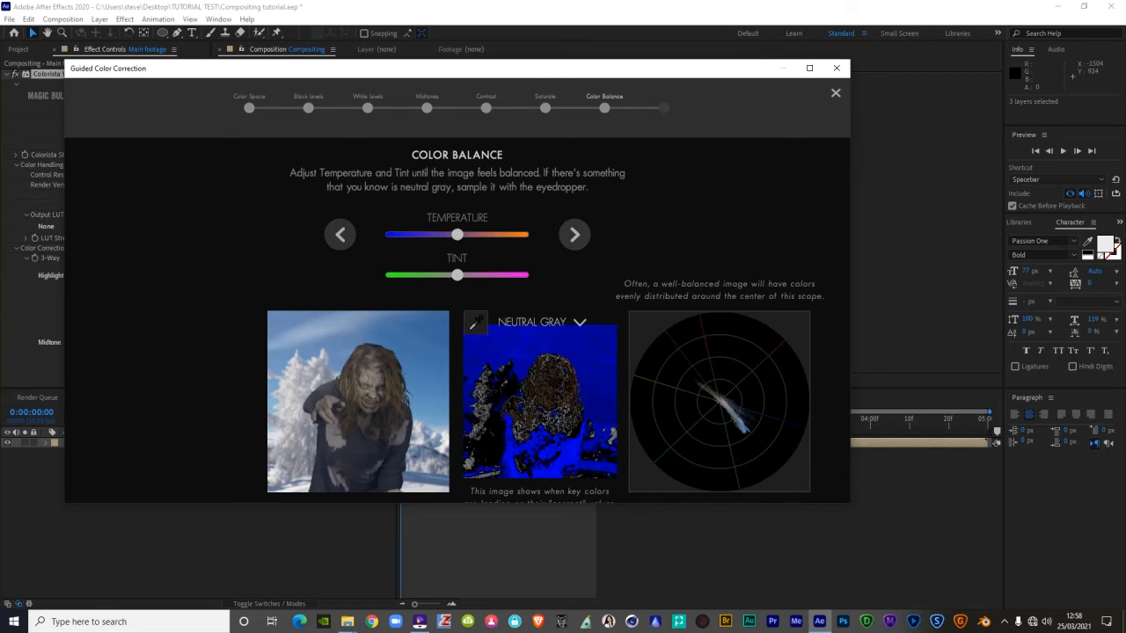
# Step: Sample the pale patch on the zombie's clothing as neutral gray, finish the guided color correction and preview the graded shot
pyautogui.click(476, 323)
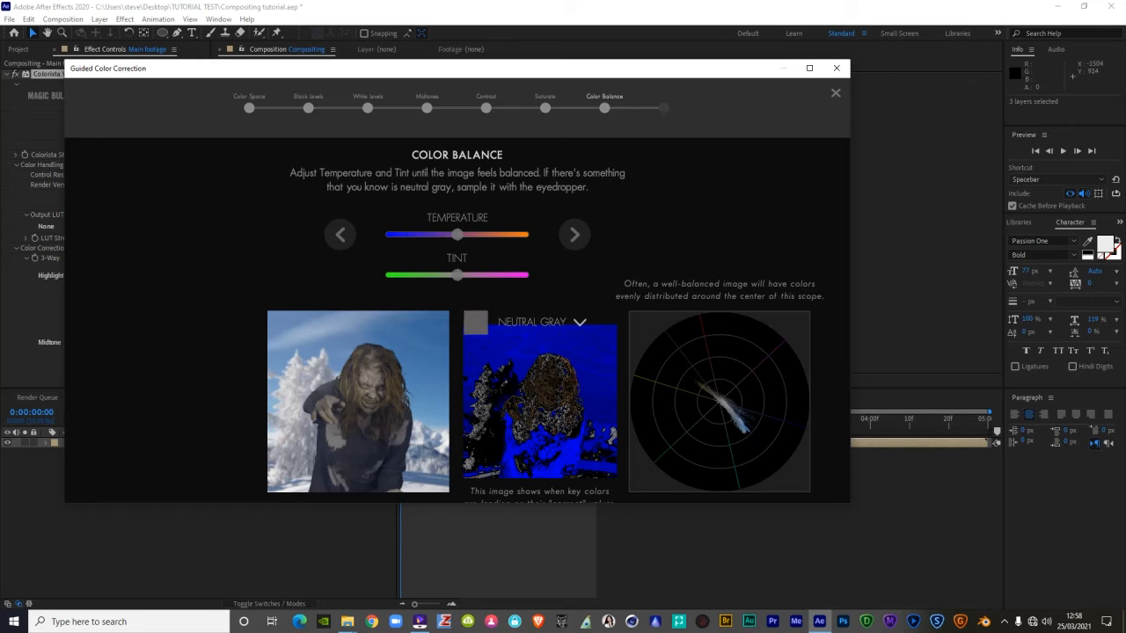
pyautogui.click(339, 438)
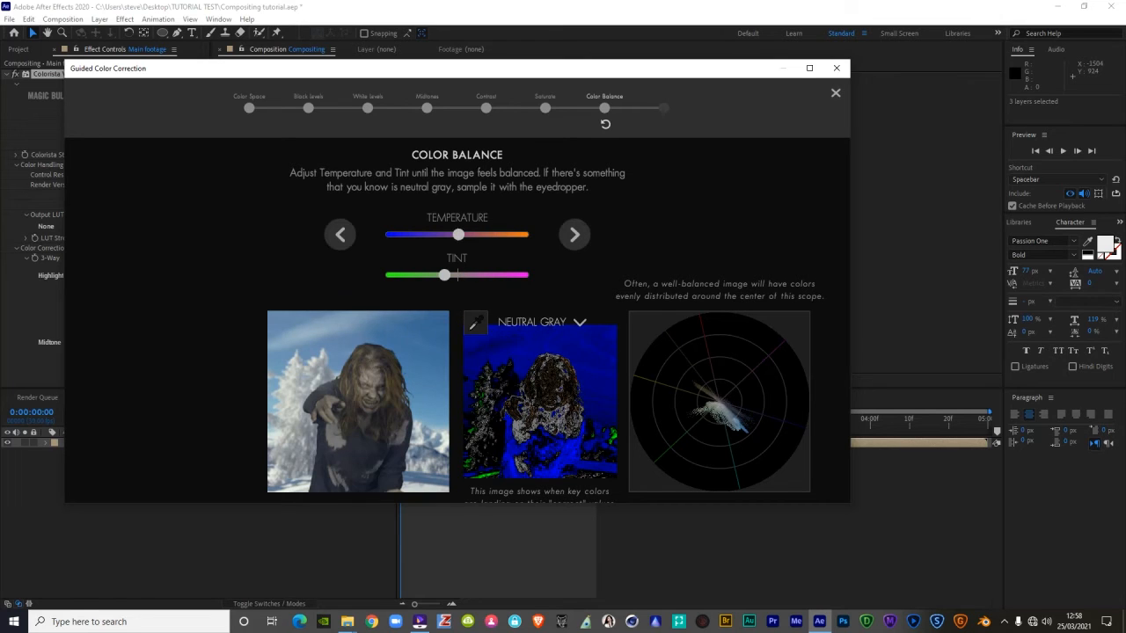
pyautogui.click(574, 235)
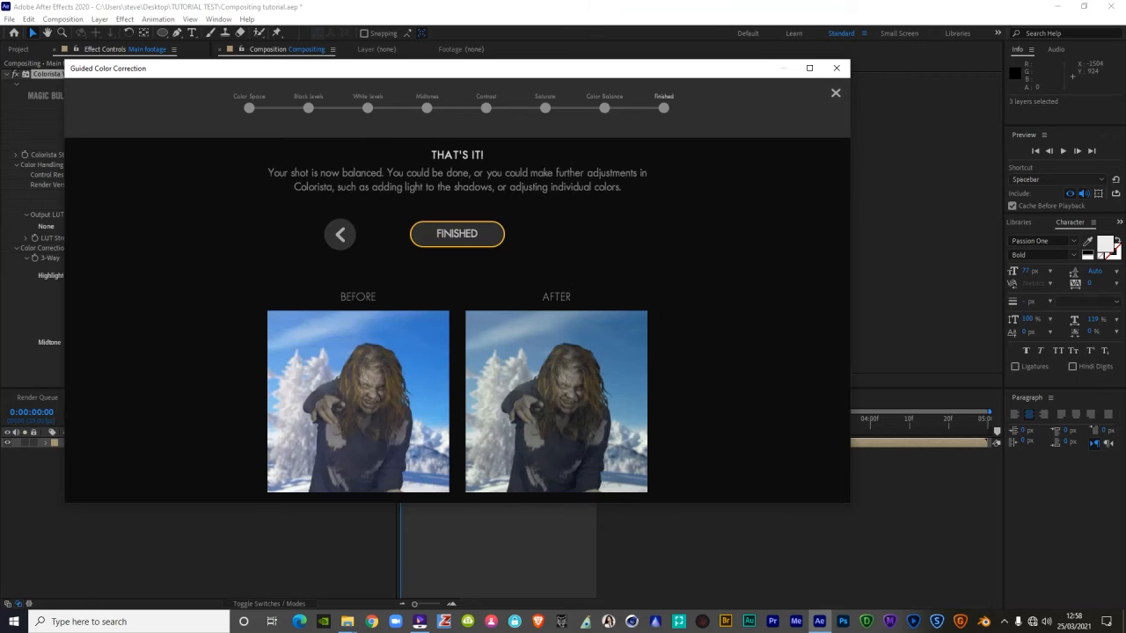
pyautogui.click(457, 233)
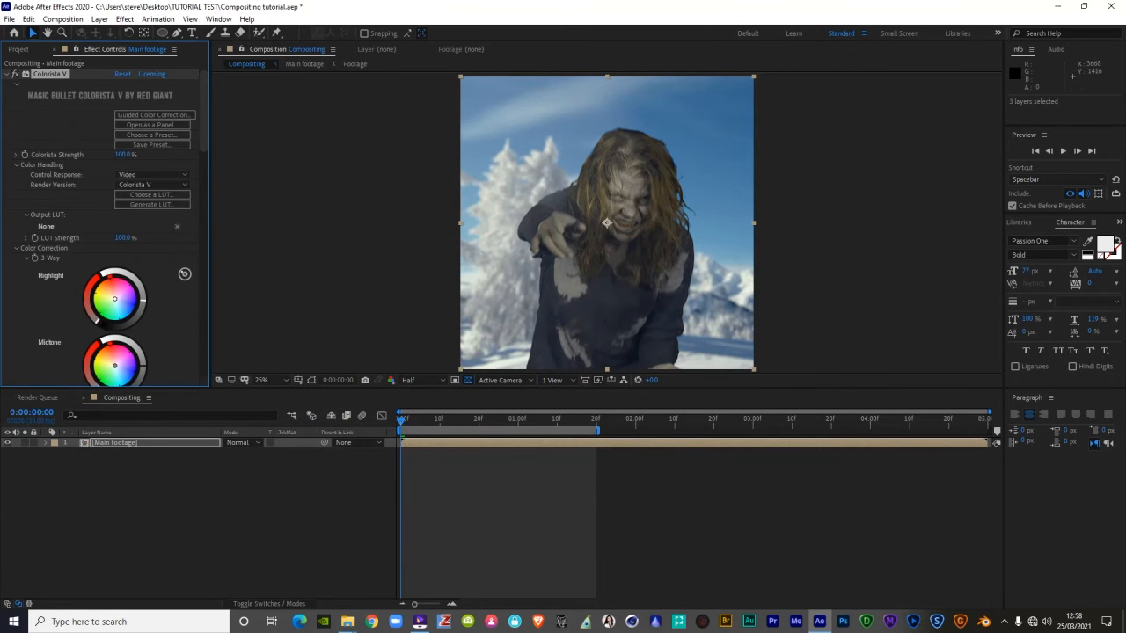
pyautogui.click(1063, 151)
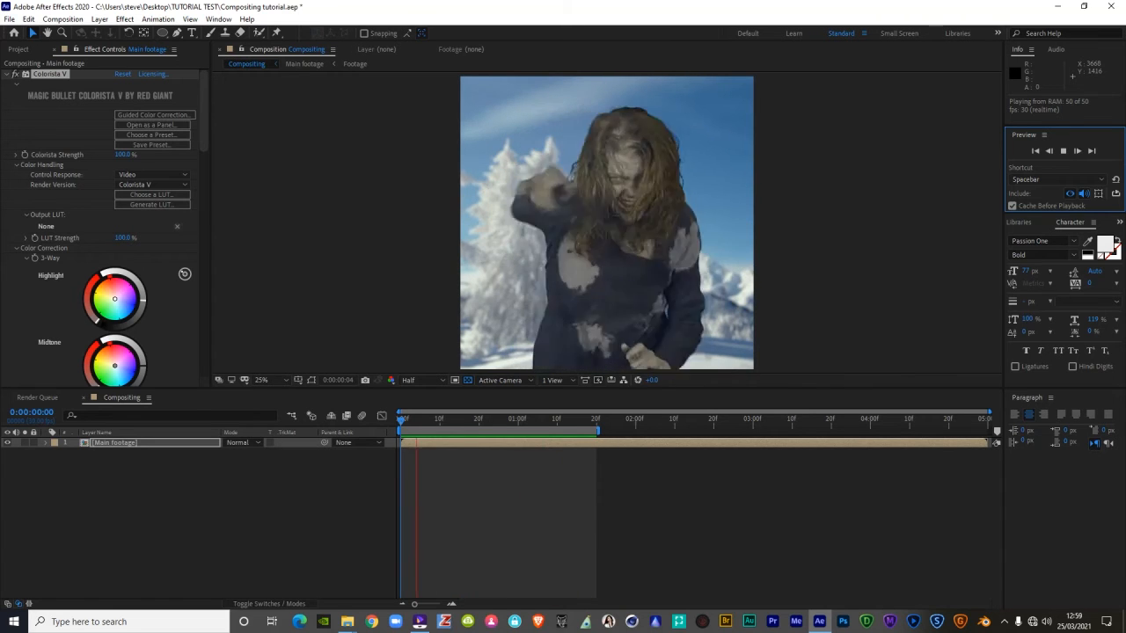
pyautogui.press('space')
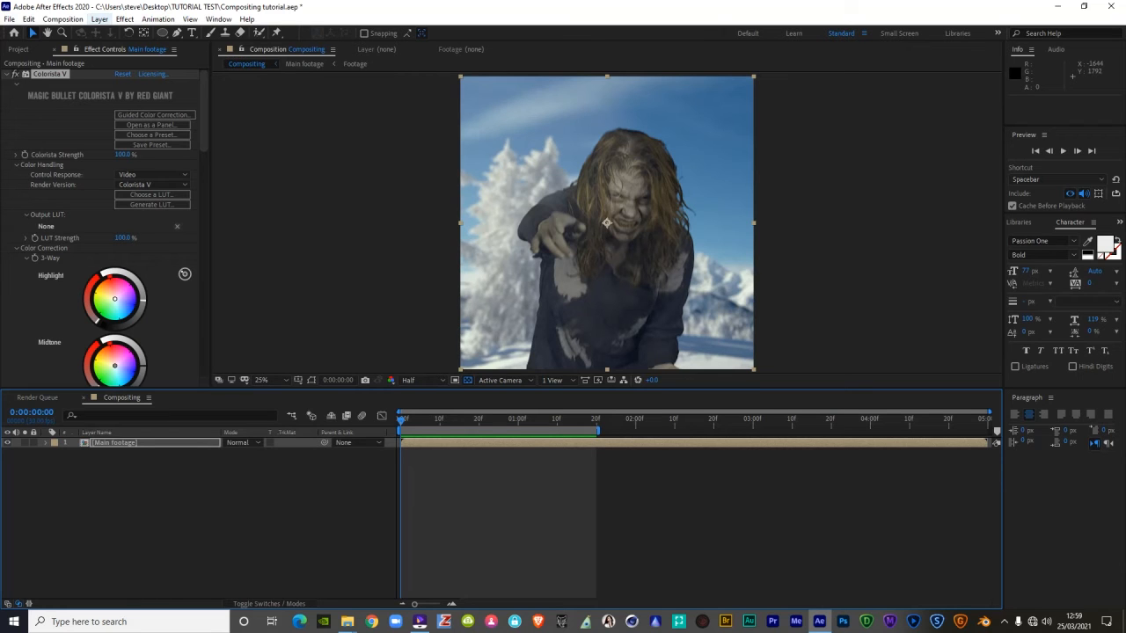
# Step: Add a new adjustment layer above Main footage and apply the Magic Bullet Renoiser effect to it
pyautogui.click(99, 19)
pyautogui.moveTo(175, 33)
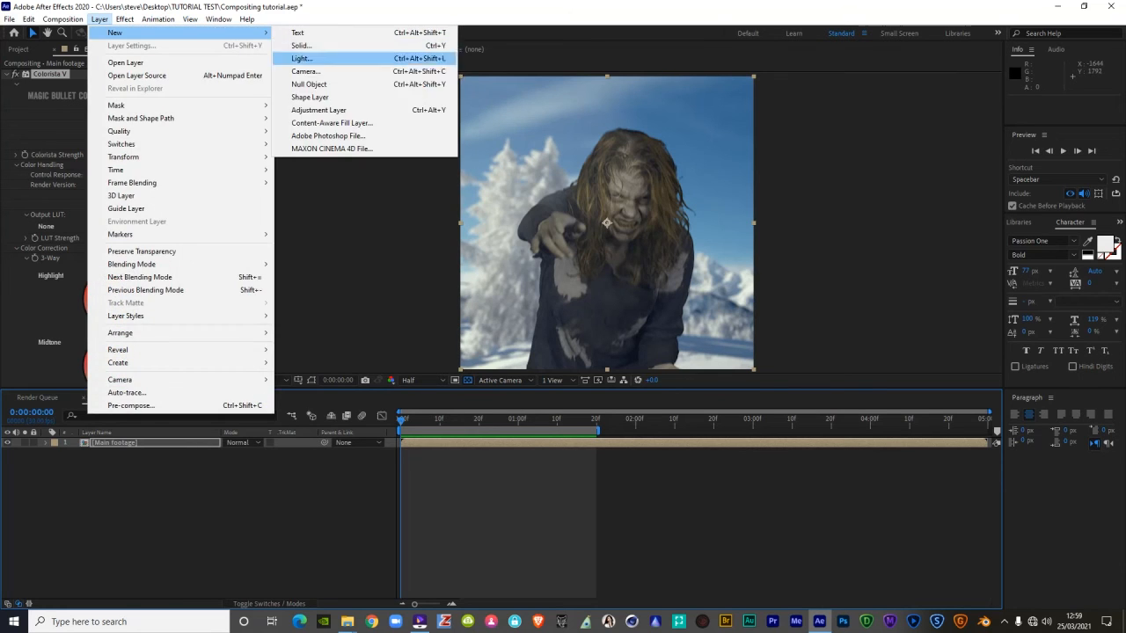
pyautogui.click(318, 110)
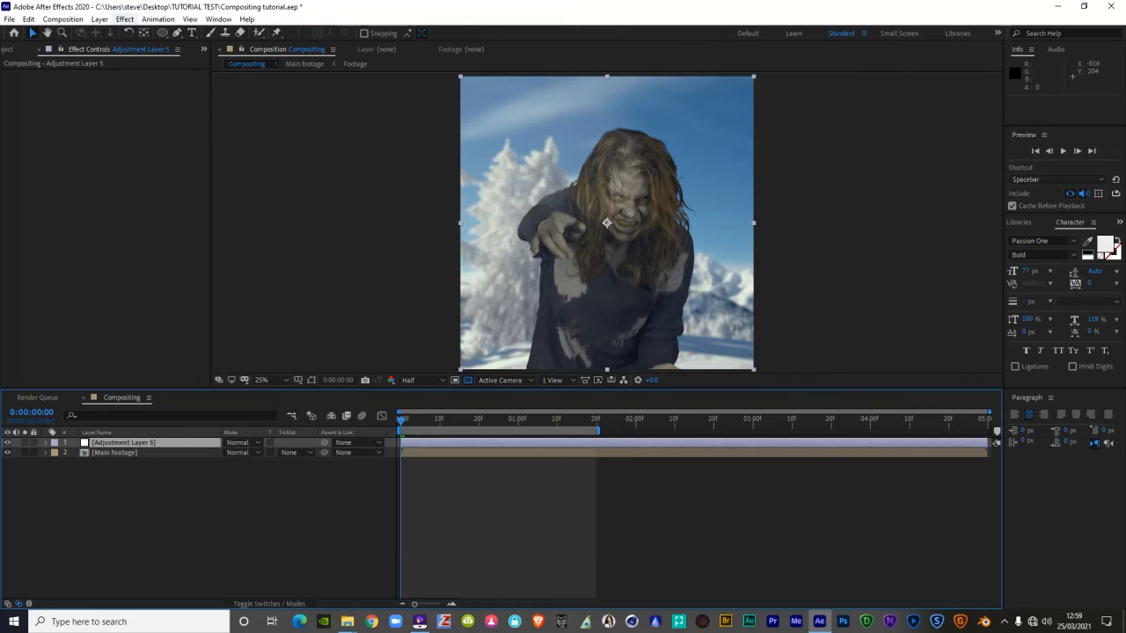
pyautogui.click(124, 20)
pyautogui.moveTo(198, 304)
pyautogui.moveTo(175, 526)
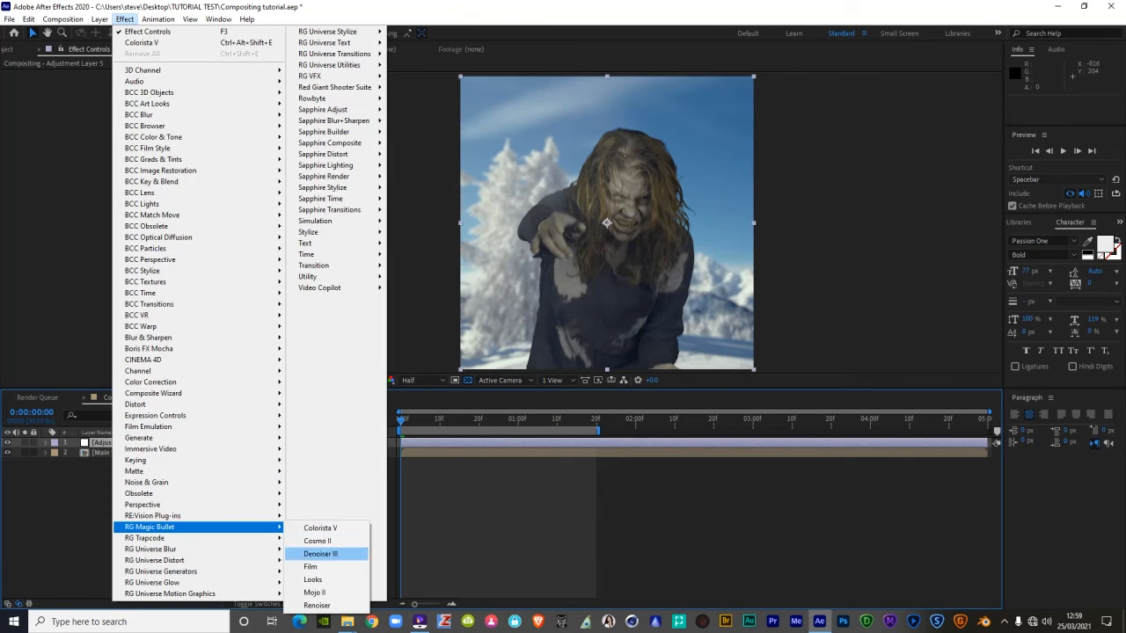
pyautogui.click(316, 605)
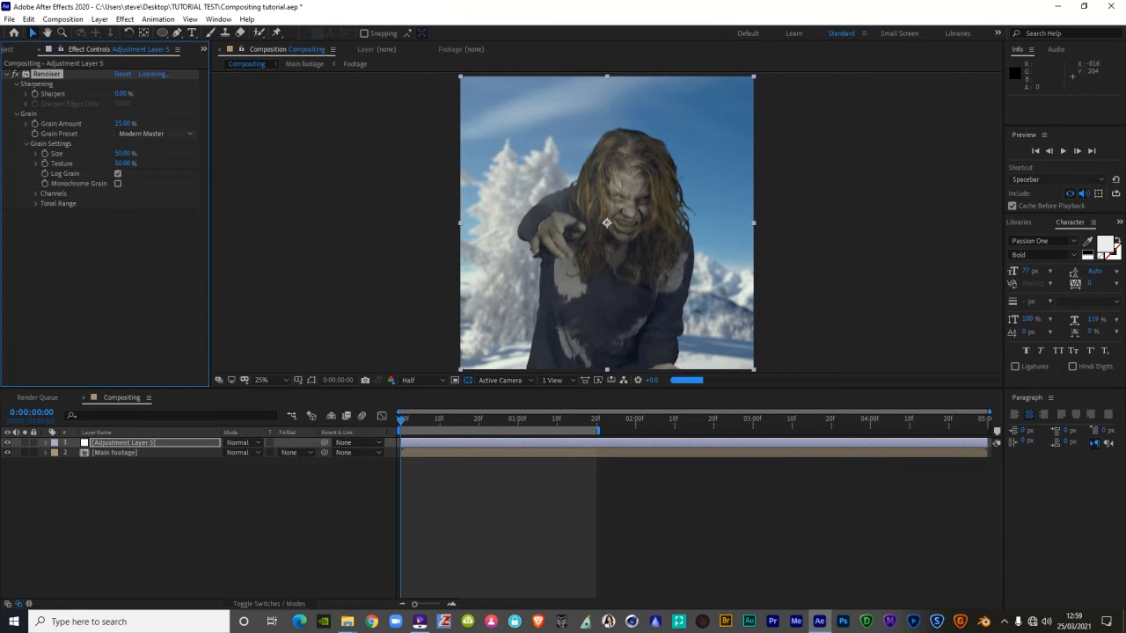
# Step: Set Renoiser's grain preset to Modern 35mm with monochrome grain and inspect the grain up close
pyautogui.click(150, 134)
pyautogui.click(158, 237)
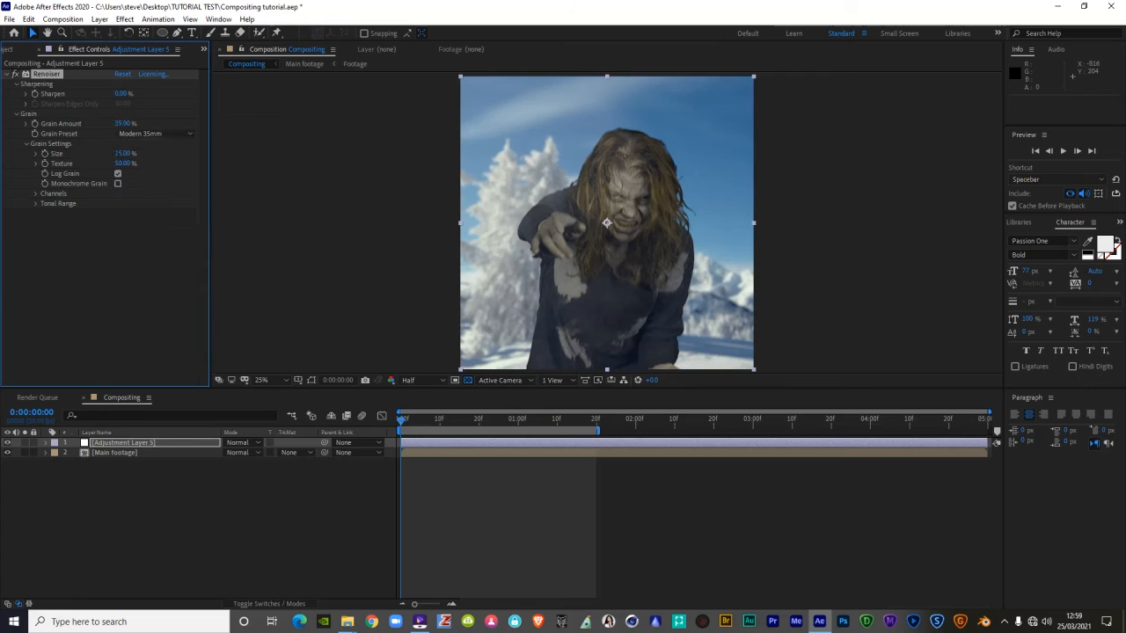
pyautogui.click(118, 184)
pyautogui.press('.')
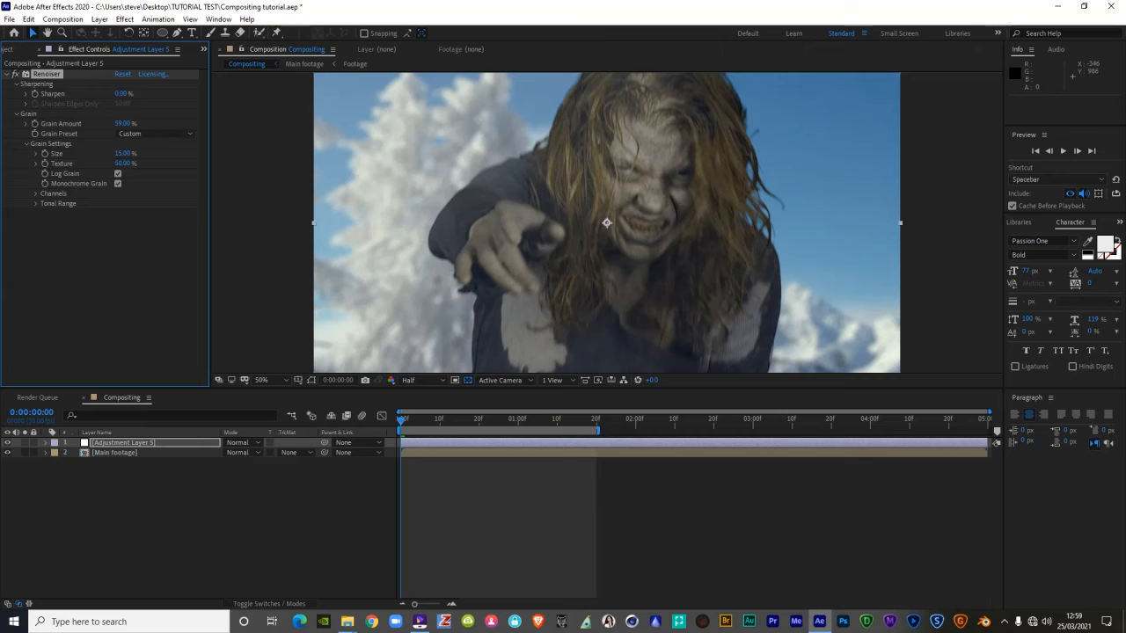
pyautogui.click(240, 227)
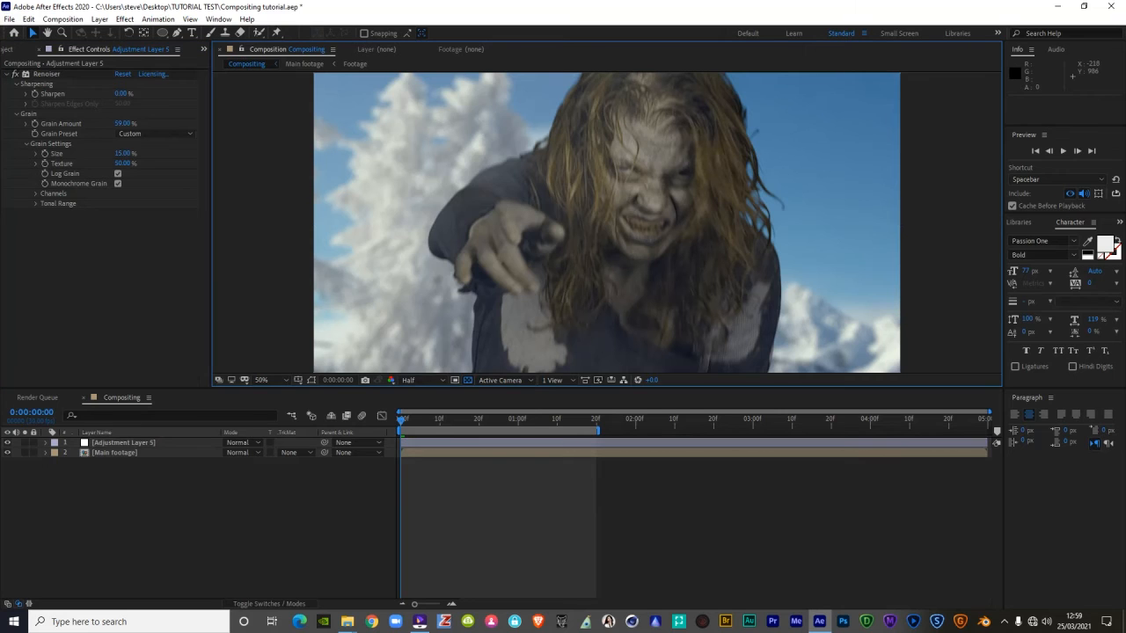
pyautogui.press(',')
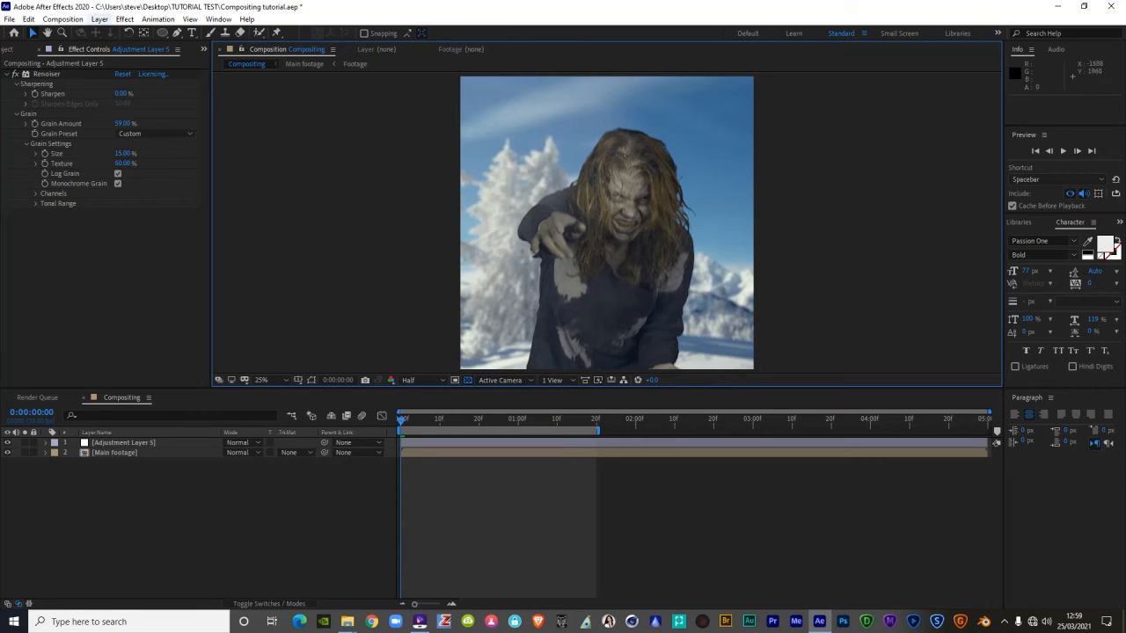
# Step: Add another adjustment layer on top of the stack and apply Sapphire S_Sharpen to it
pyautogui.click(99, 18)
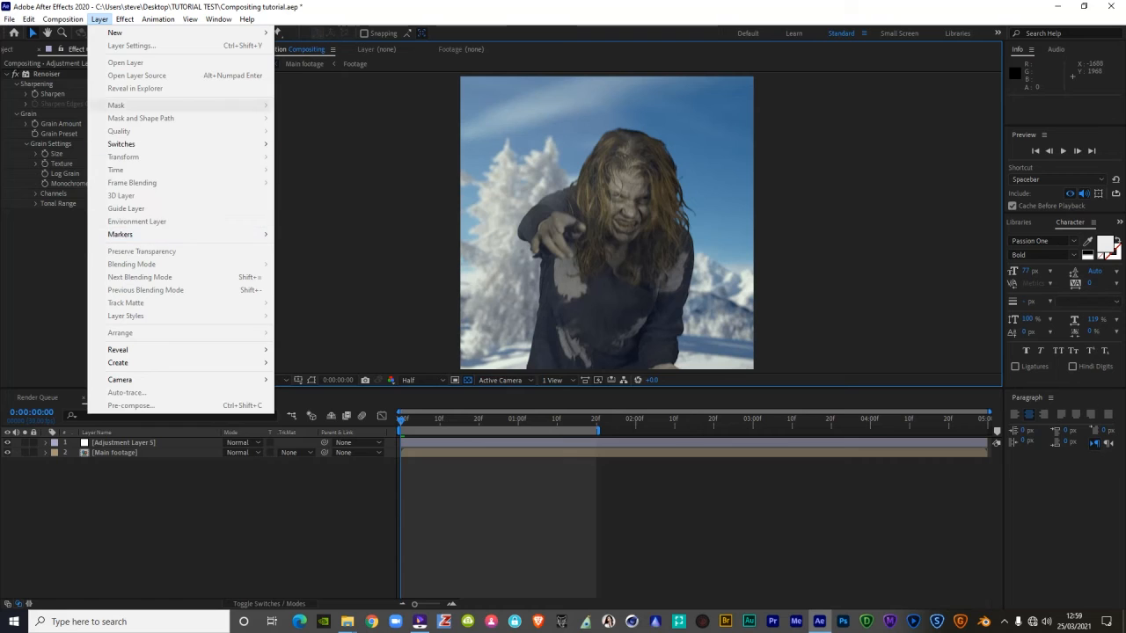
pyautogui.moveTo(123, 32)
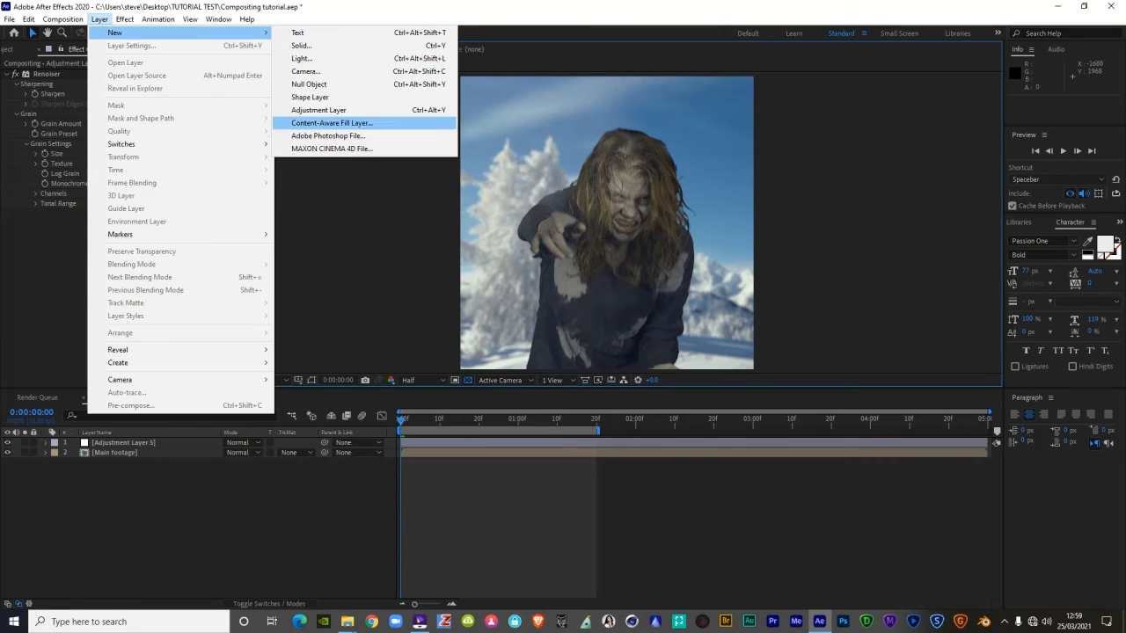
pyautogui.click(319, 110)
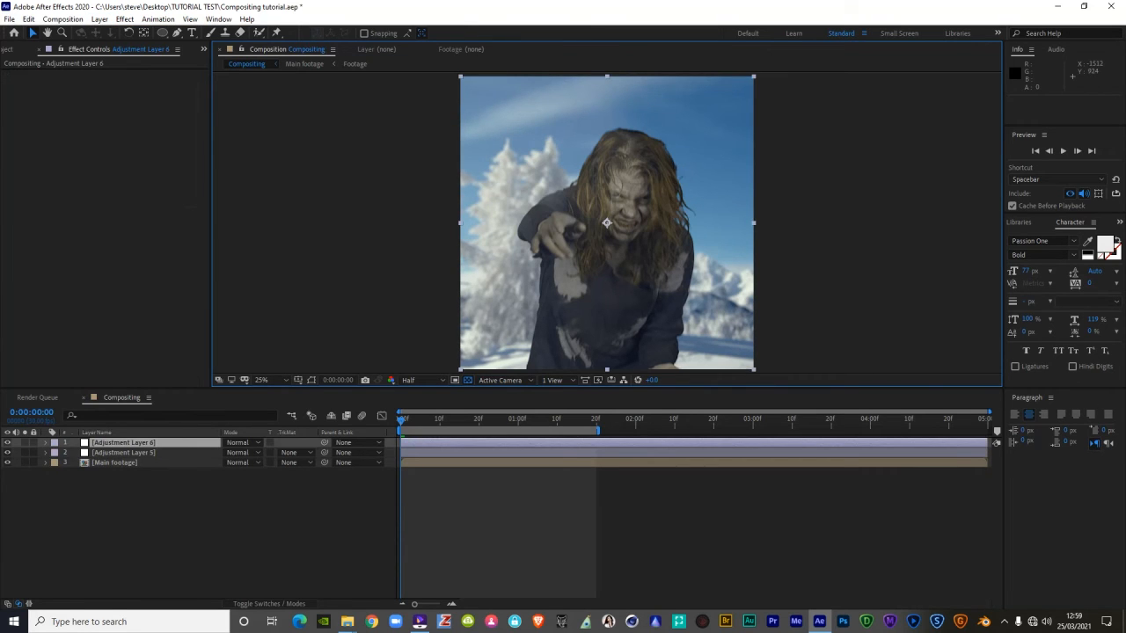
pyautogui.click(124, 19)
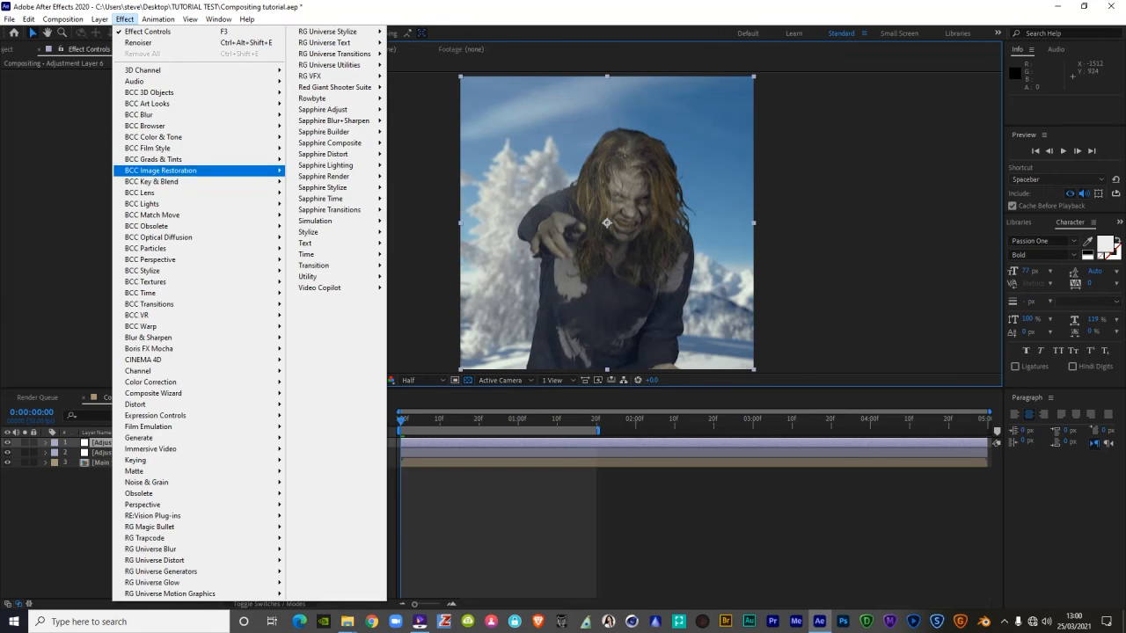
pyautogui.moveTo(343, 121)
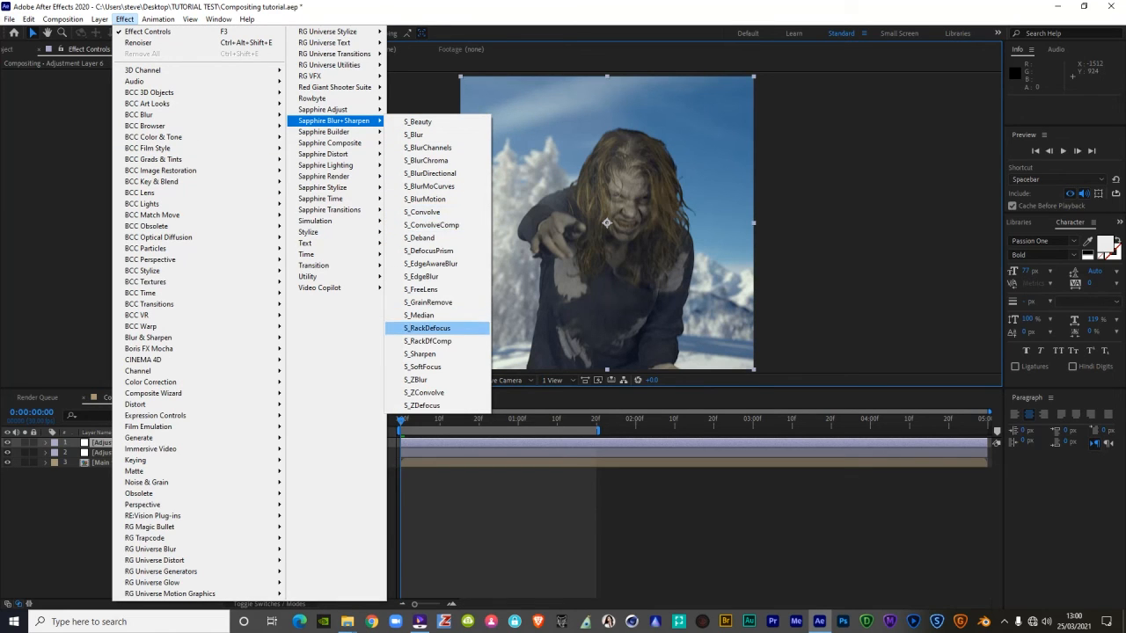
pyautogui.click(421, 353)
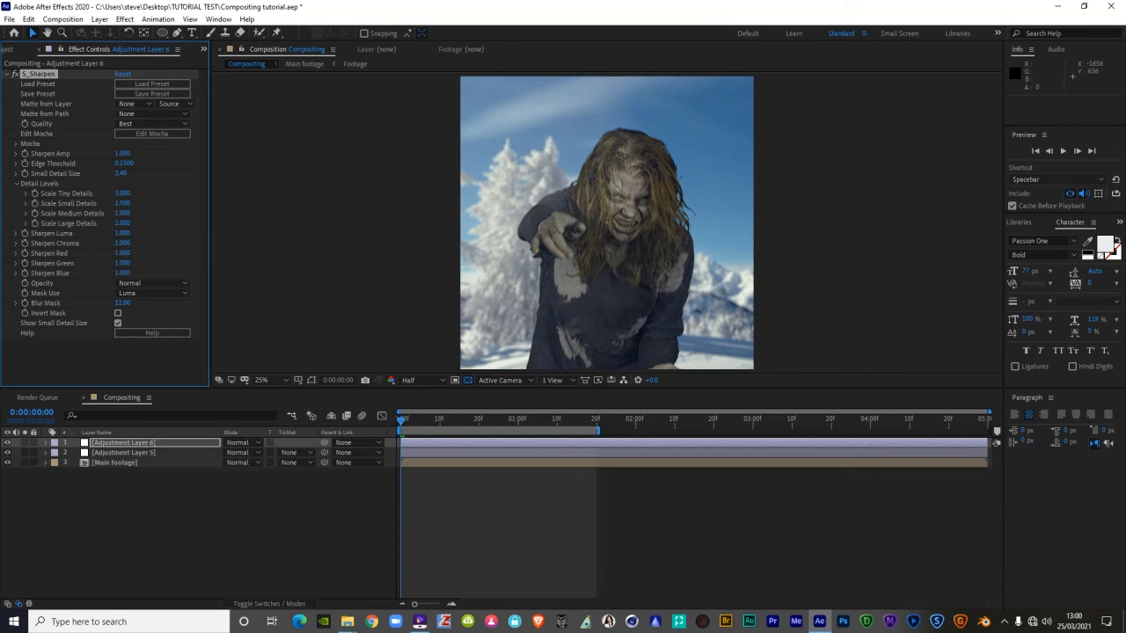
# Step: Set the sharpening adjustment layer's opacity to 37% and check the sharpening on the footage
pyautogui.click(123, 443)
pyautogui.press('t')
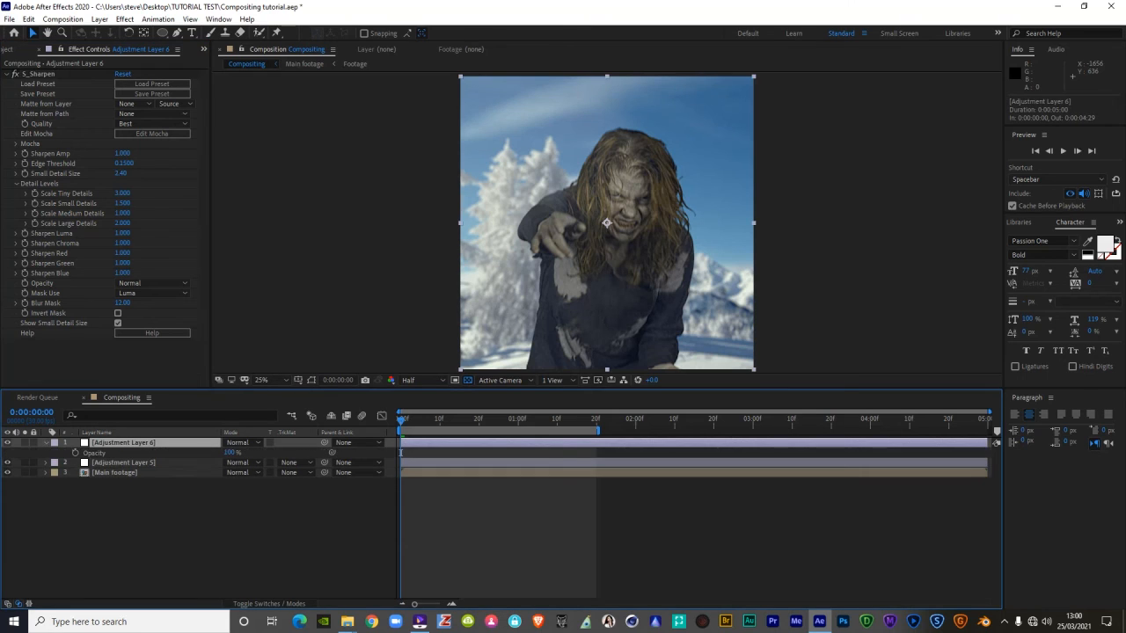
pyautogui.press('Return')
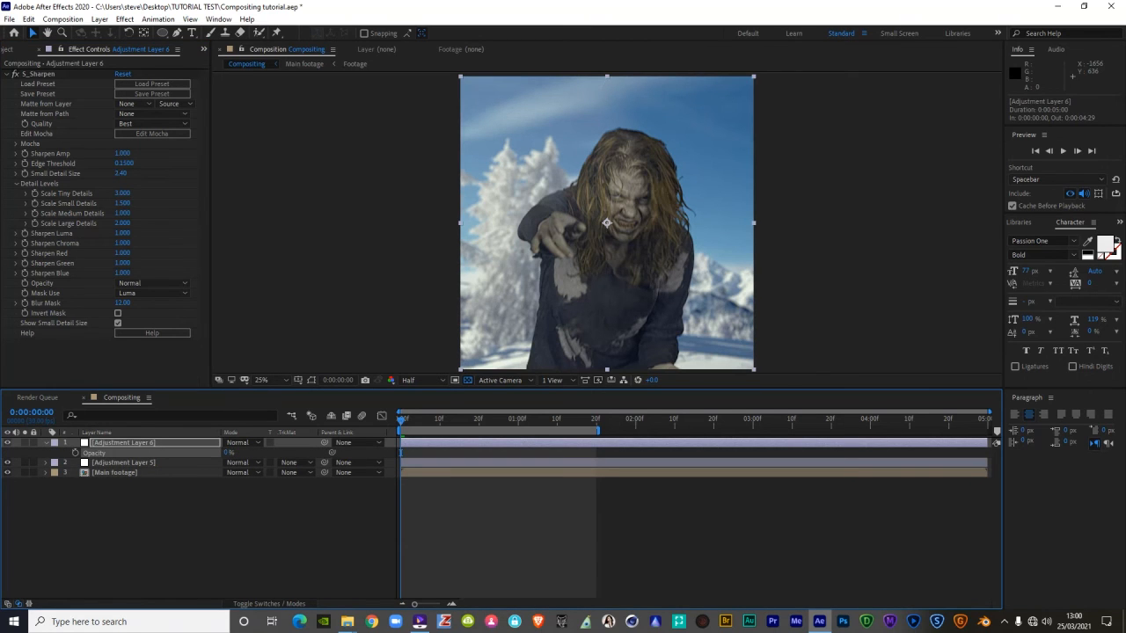
pyautogui.scroll(1, 607, 224)
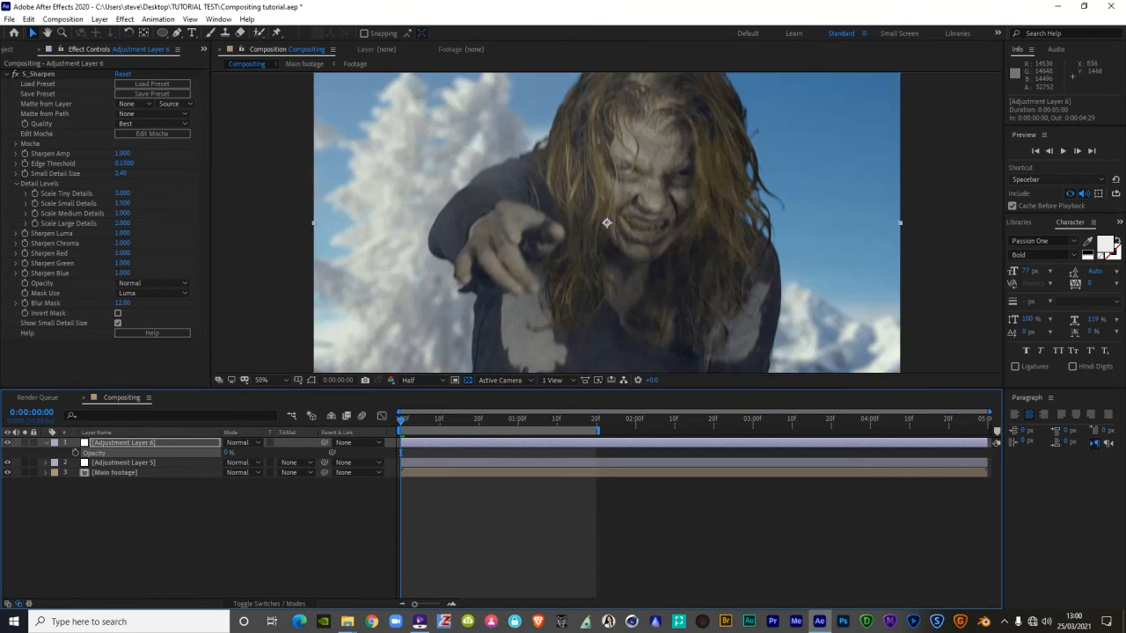
pyautogui.scroll(-1, 607, 224)
pyautogui.moveTo(229, 453); pyautogui.dragTo(264, 453)
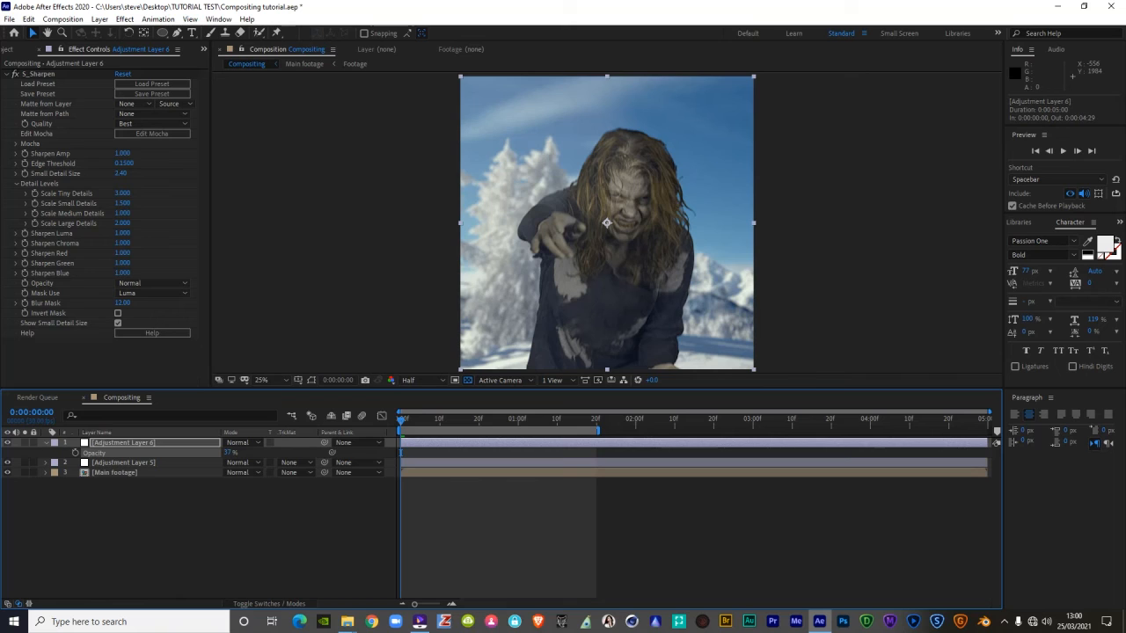
pyautogui.moveTo(401, 420)
pyautogui.mouseDown()
pyautogui.moveTo(510, 420)
pyautogui.moveTo(400, 420)
pyautogui.mouseUp()
pyautogui.click(46, 442)
pyautogui.click(123, 442)
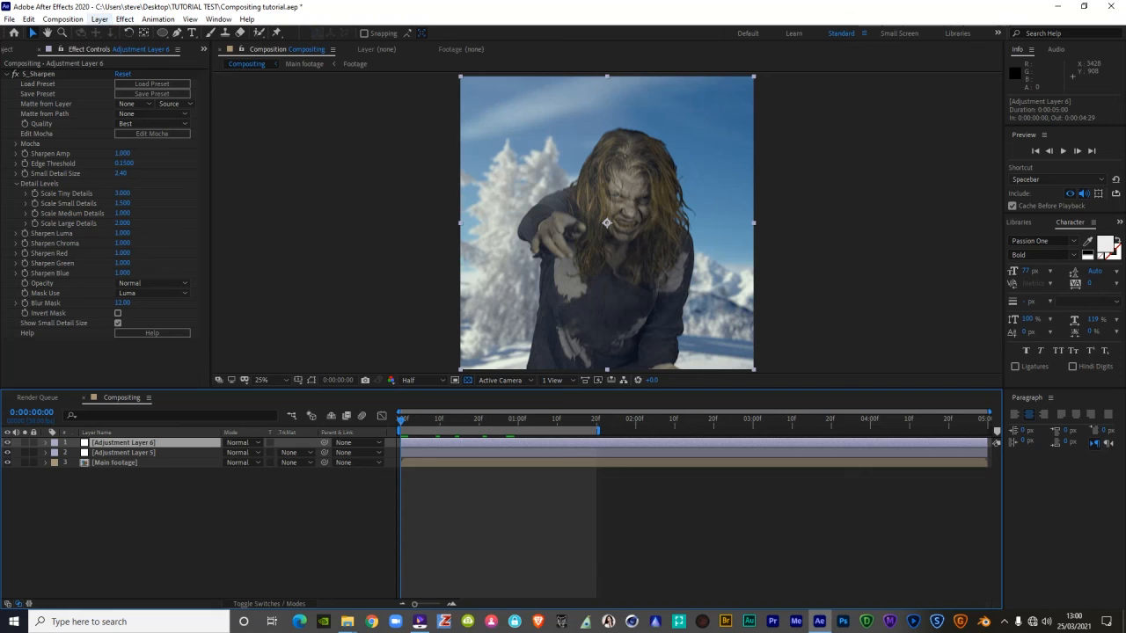
# Step: Add a third adjustment layer on top and apply the RE:Vision RSMB motion blur effect to it
pyautogui.click(99, 20)
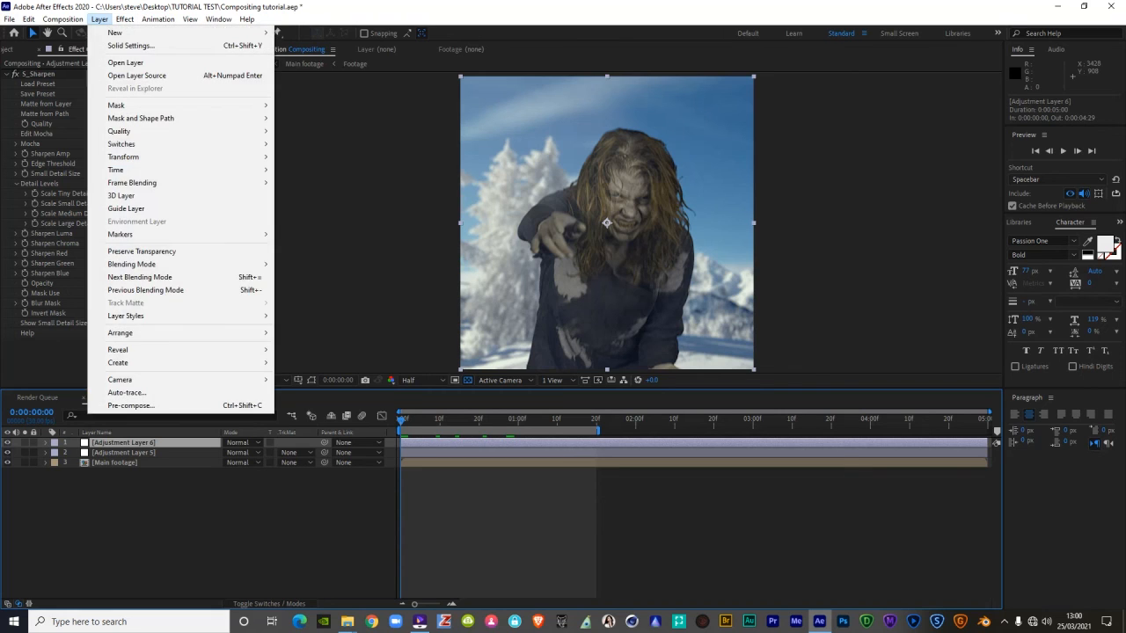
pyautogui.moveTo(118, 32)
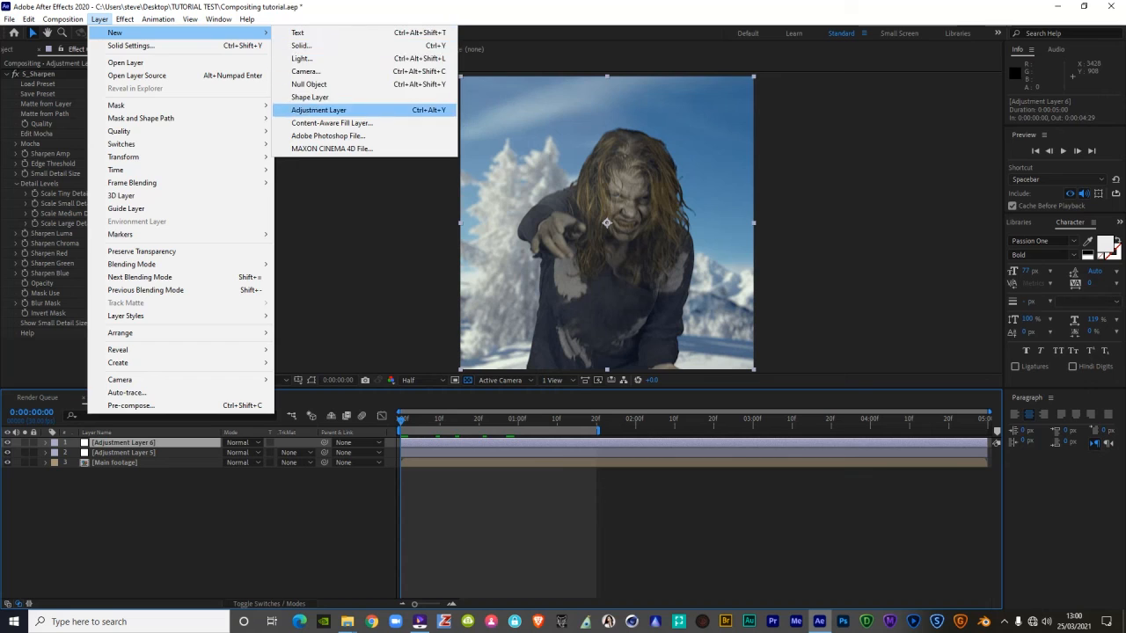
pyautogui.click(319, 110)
pyautogui.click(124, 19)
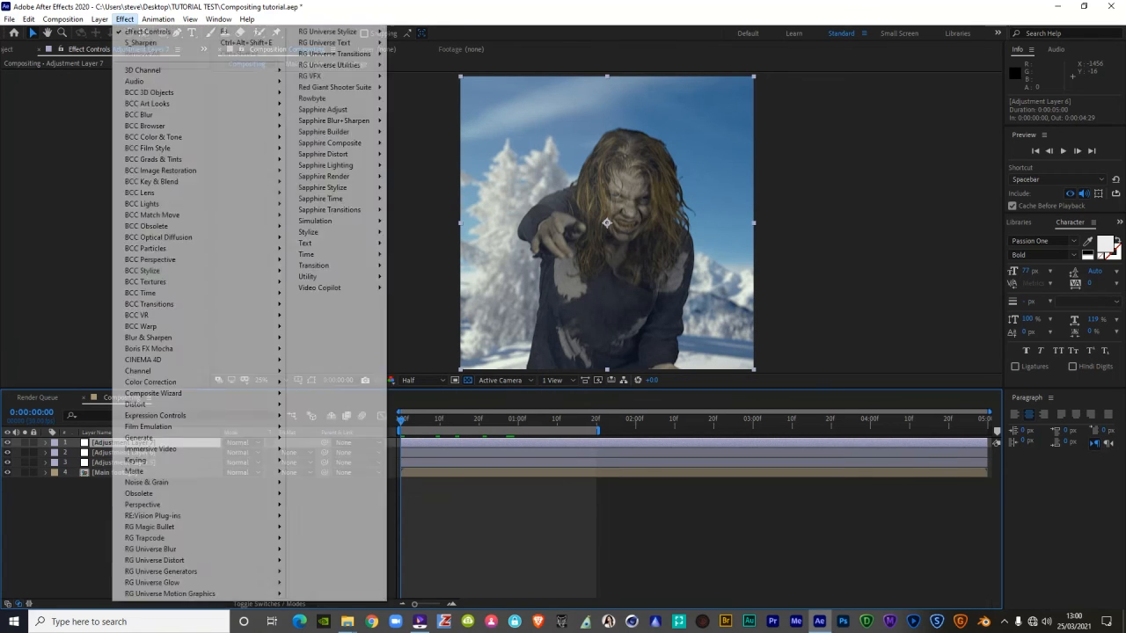
pyautogui.moveTo(202, 515)
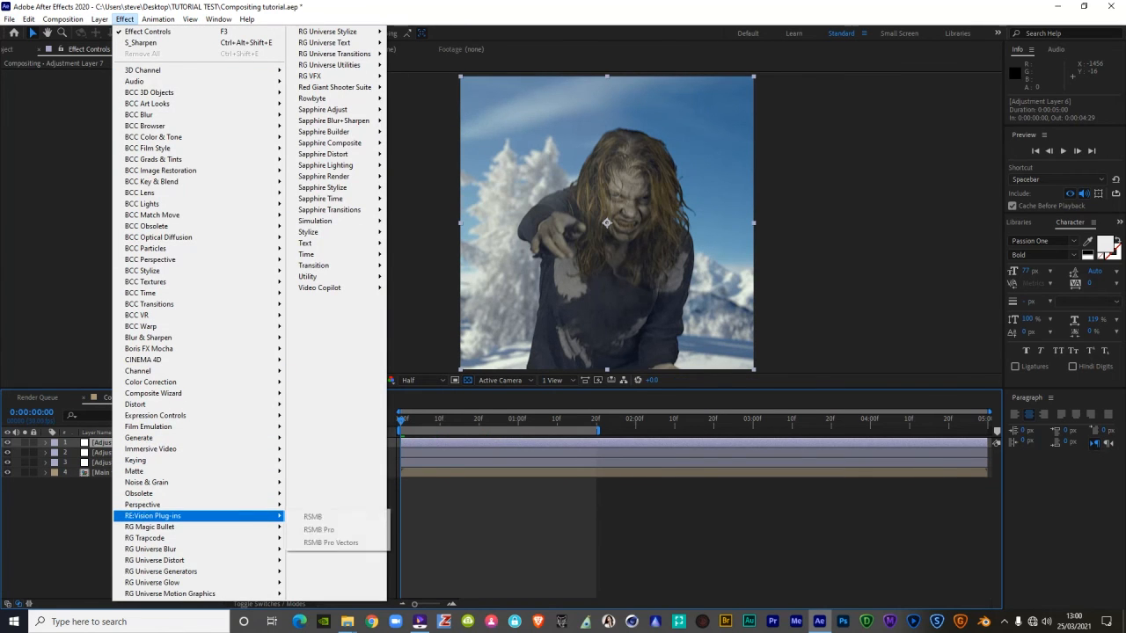
pyautogui.click(314, 516)
# Step: Set Use GPU to ON for the RSMB effect and preview the composition with motion blur
pyautogui.click(155, 114)
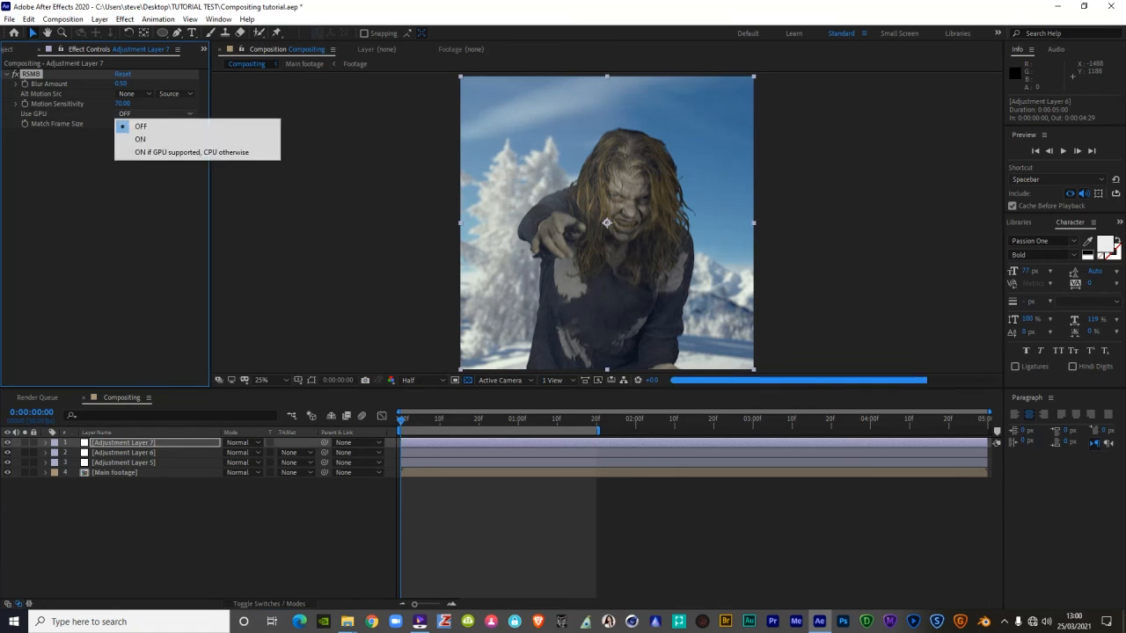
pyautogui.click(104, 188)
pyautogui.click(155, 114)
pyautogui.click(140, 139)
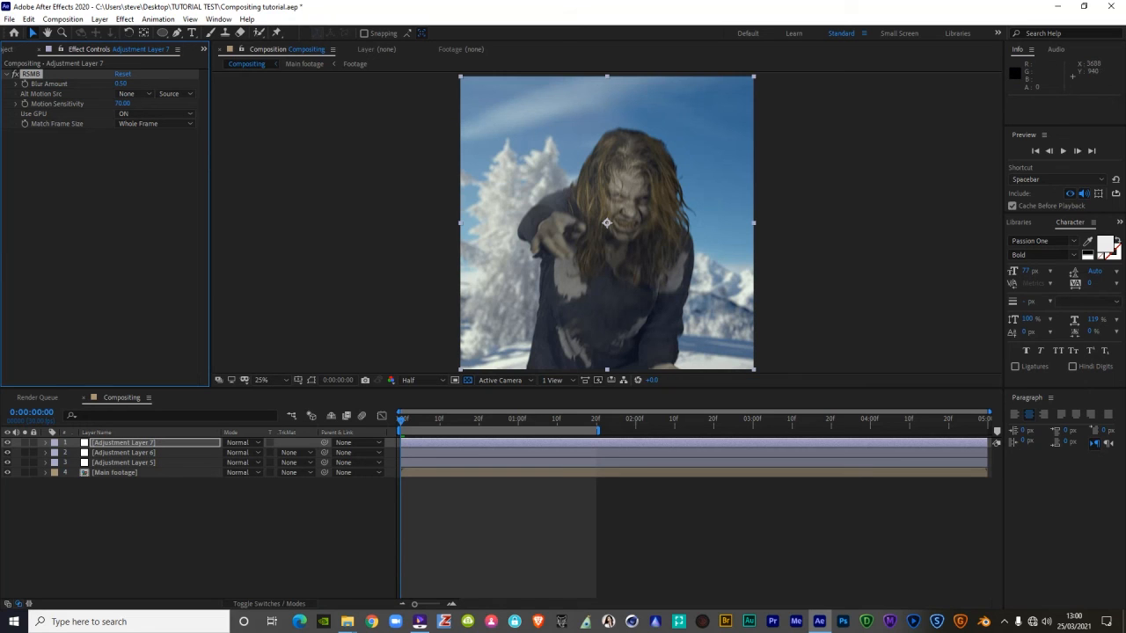
pyautogui.click(1062, 151)
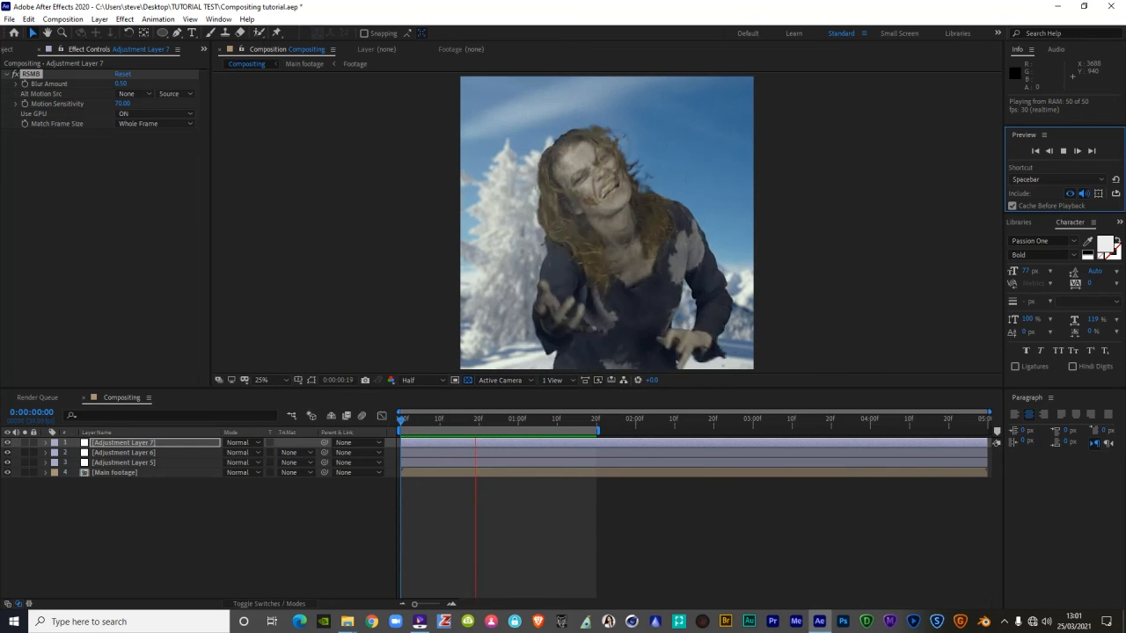
pyautogui.press('space')
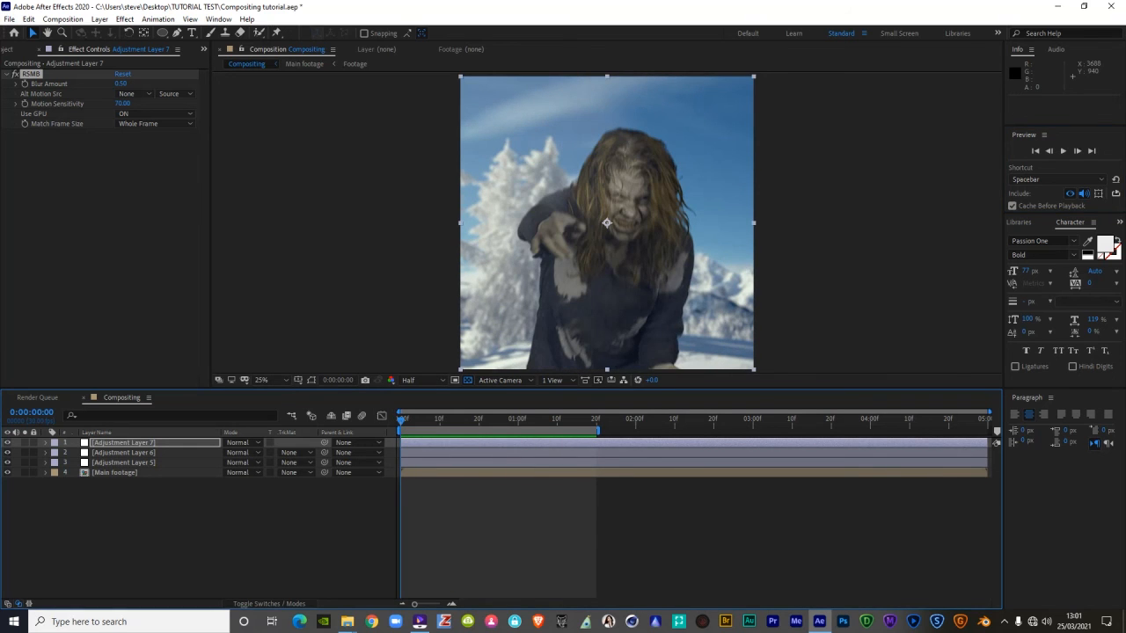